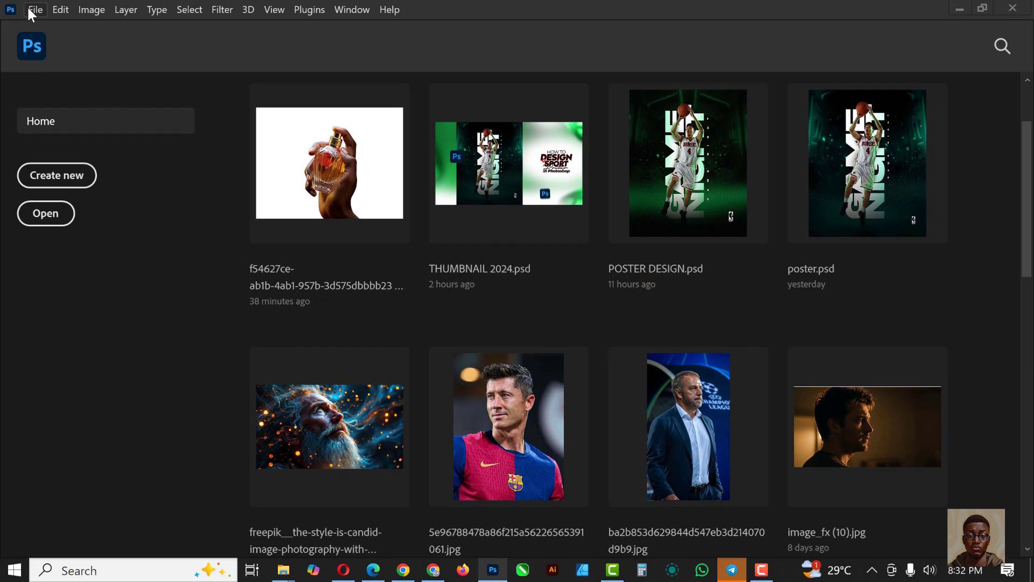
- Create a new 4 × 5 inch RGB document named PERFUME POSTER at 300 pixels/inch with transparent background contents
left_click(58, 28)
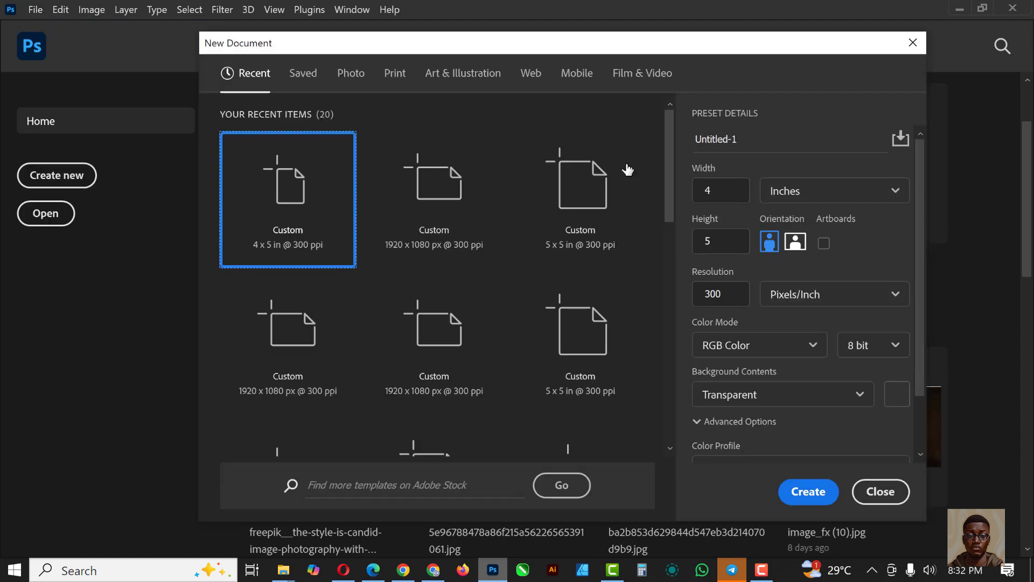
left_click(724, 190)
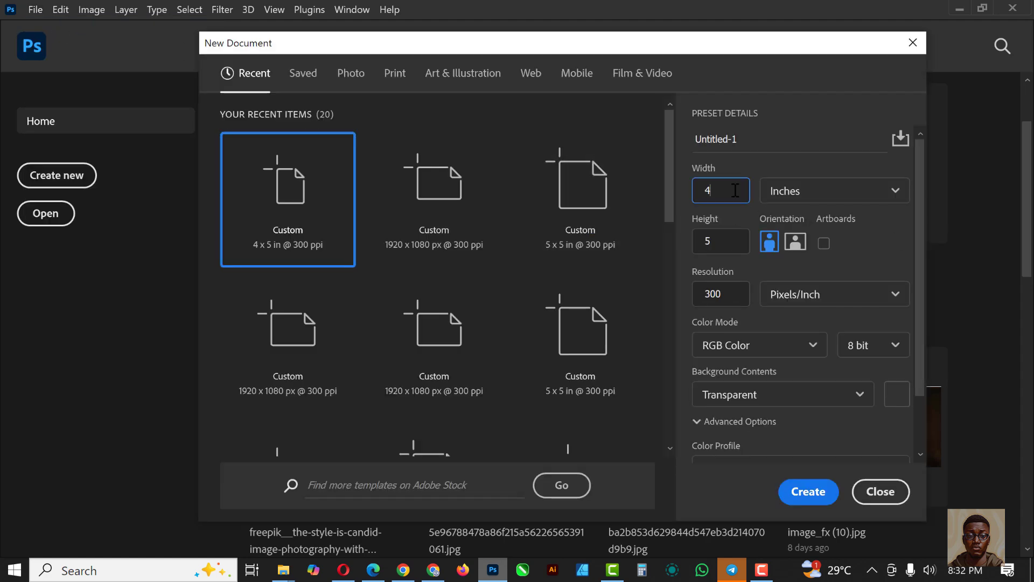
left_click(719, 241)
left_click(754, 145)
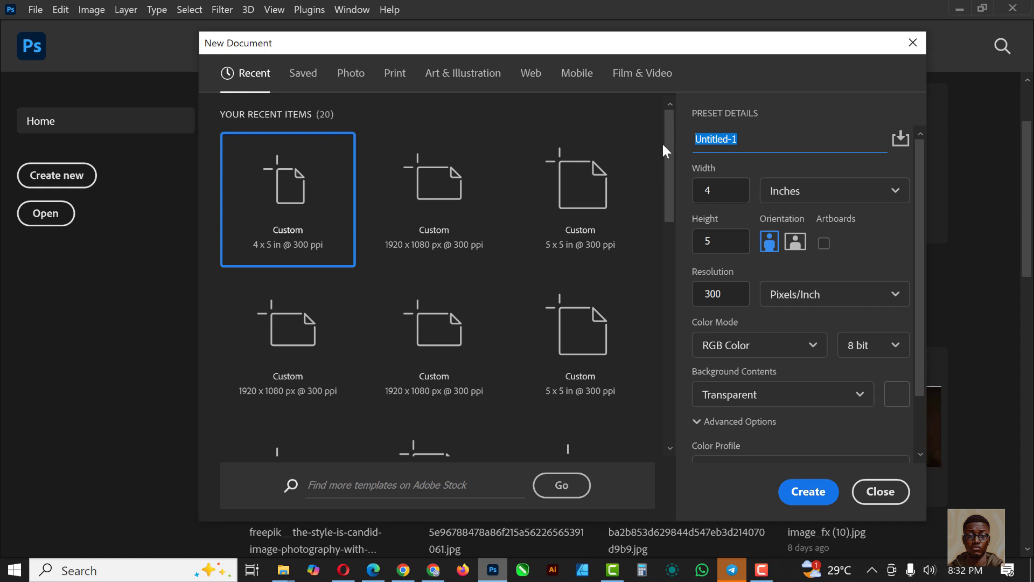
type("PERFUME POSTER")
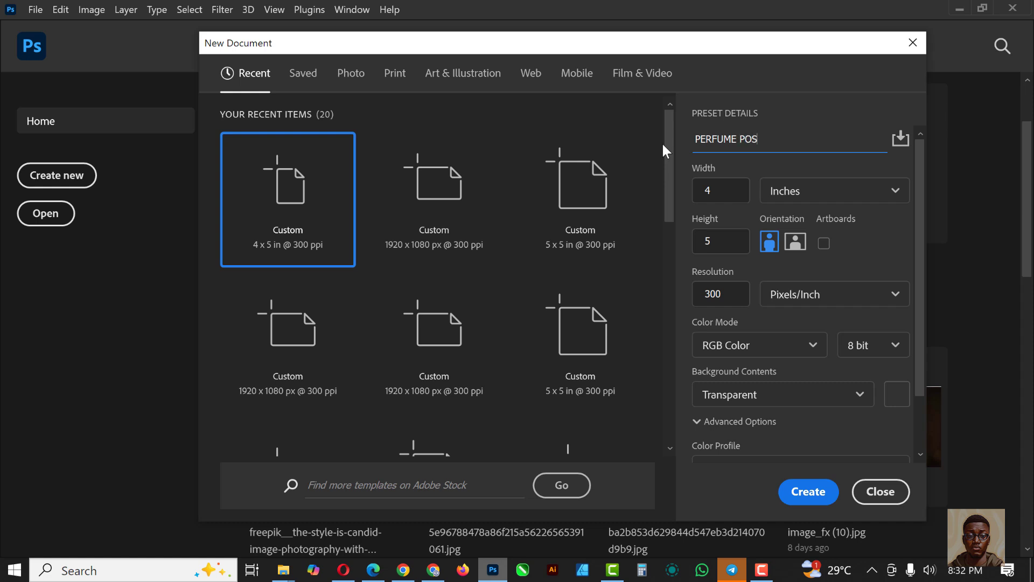
left_click(721, 295)
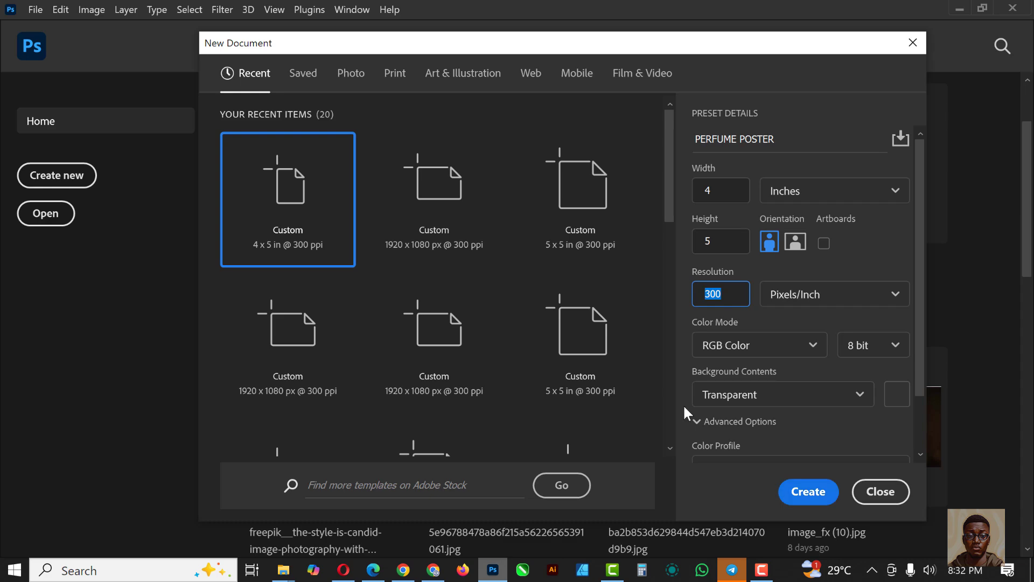
scroll(819, 323, "down", 3)
left_click(808, 491)
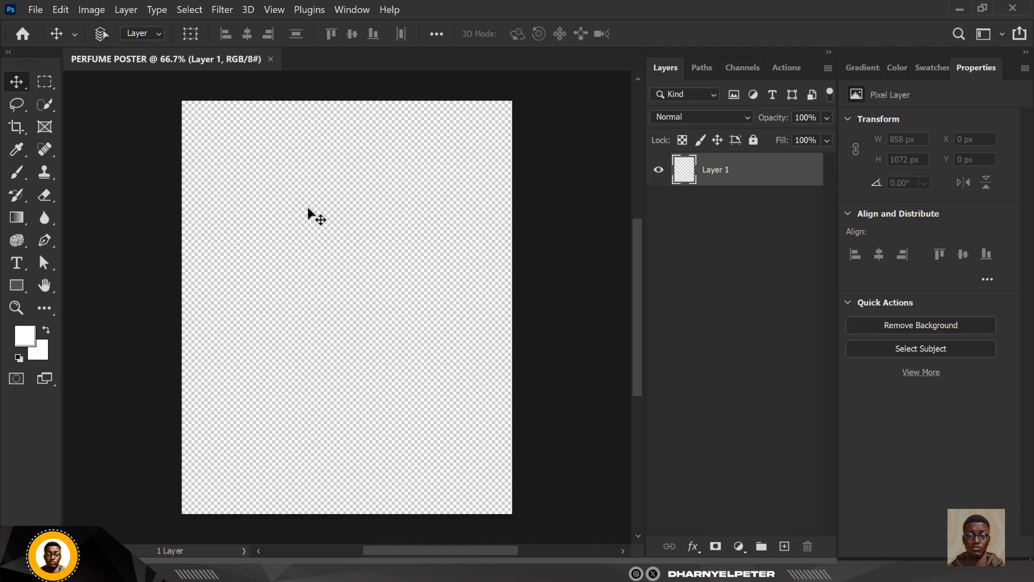
- Add a solid colour fill layer in dark red 700000 as the poster background
key("ctrl+0")
left_click(739, 548)
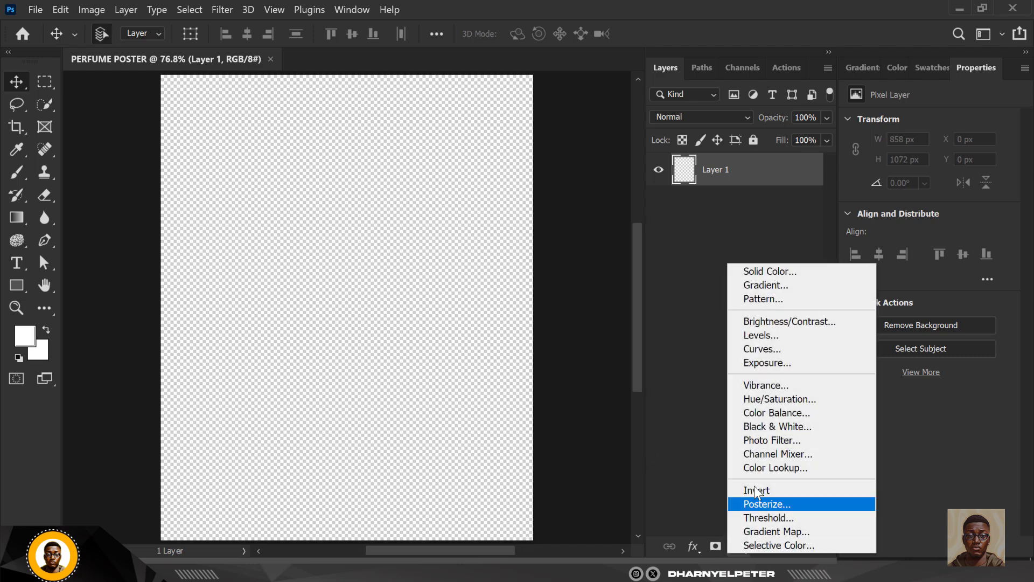
left_click(770, 271)
left_click_drag(615, 358, 641, 384)
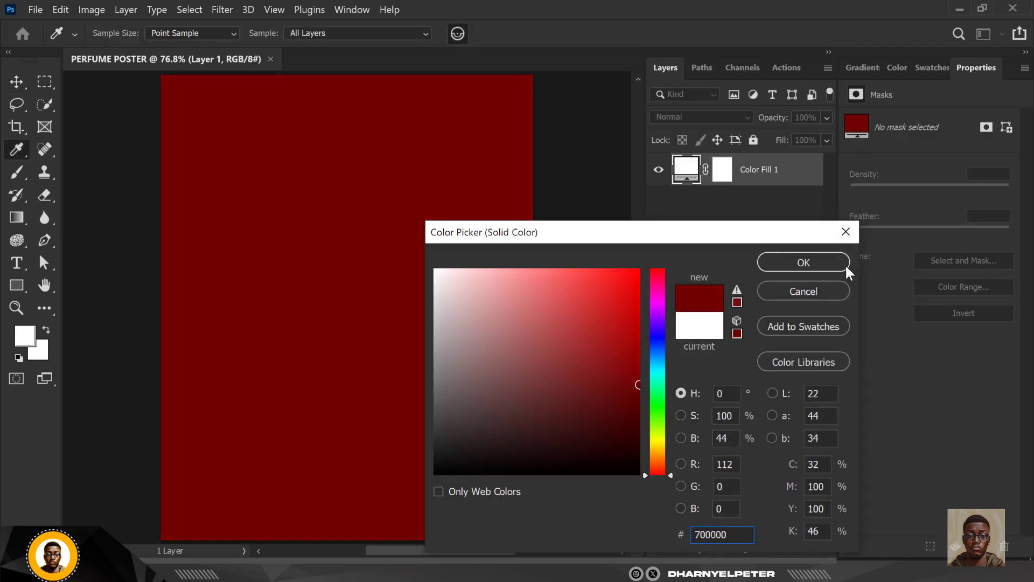
left_click(829, 262)
key("ctrl+0")
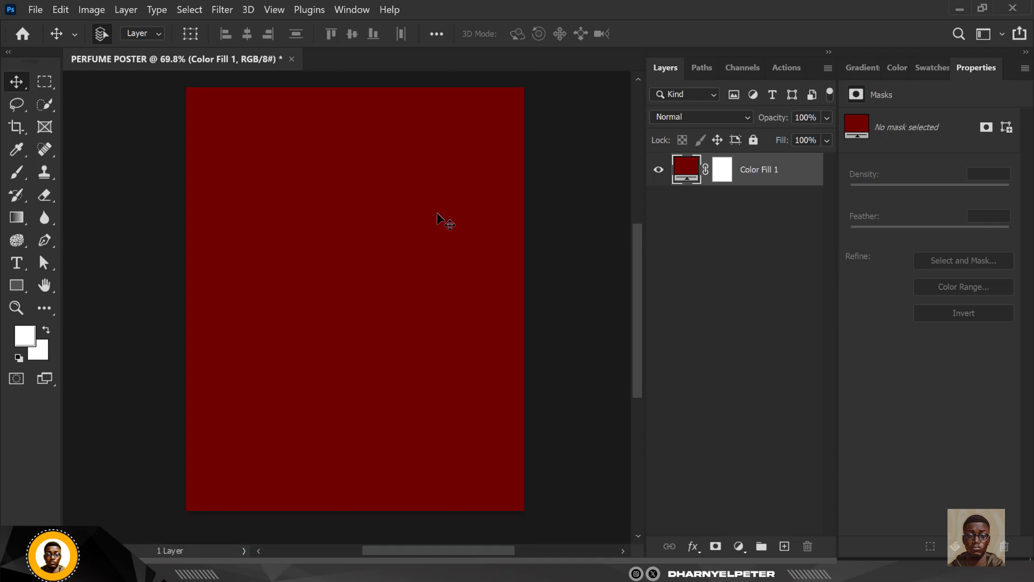
- Add a blank layer and place the perfume-hand PNG from the PERFUME POSTER folder, positioning it low on the red background
left_click(792, 502)
left_click(784, 546)
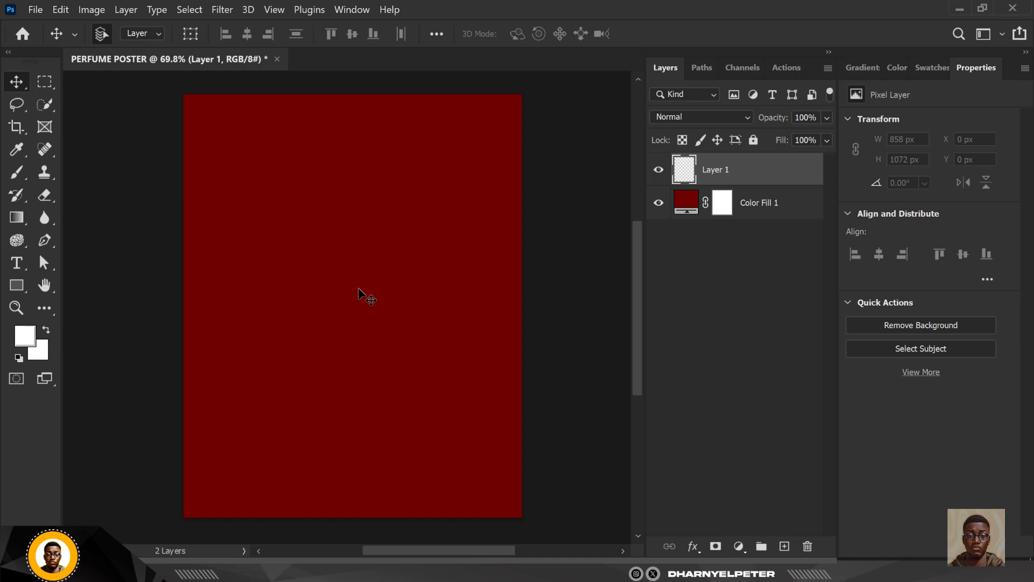
mouse_move(283, 572)
left_click(170, 492)
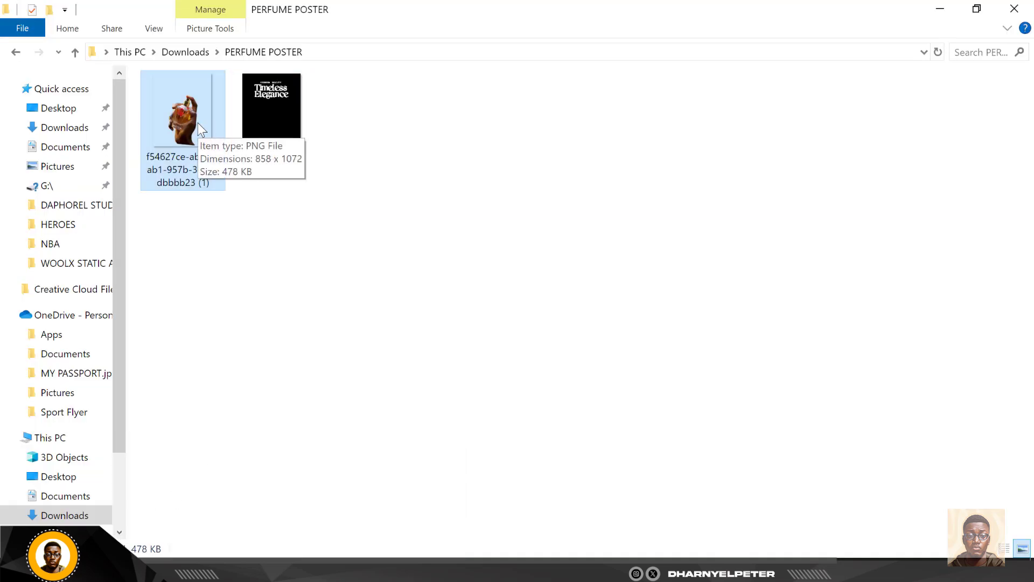
left_click_drag(184, 117, 444, 444)
mouse_move(368, 360)
left_mouse_down()
mouse_move(396, 382)
mouse_move(360, 377)
left_mouse_up()
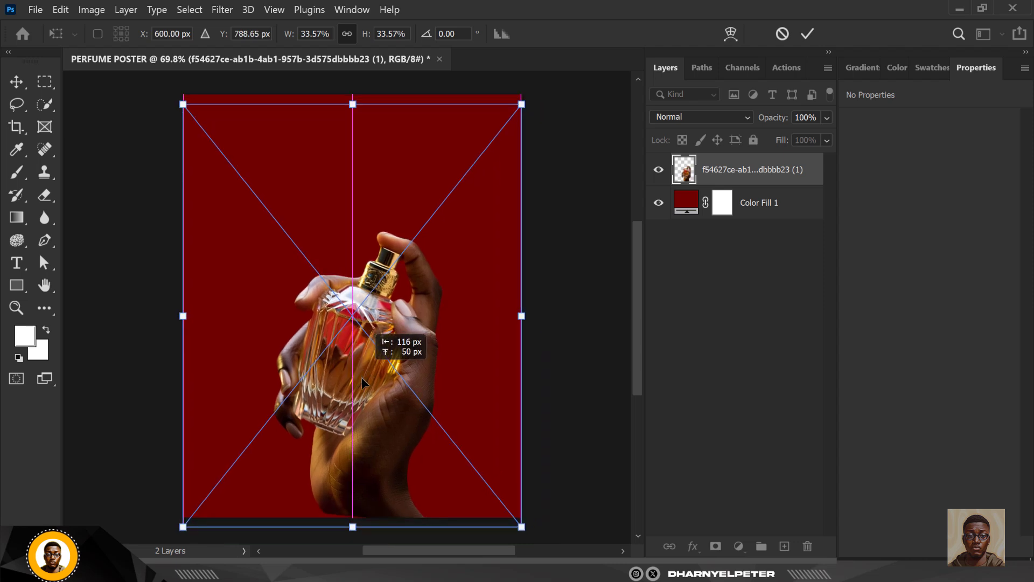
key("Return")
- Enlarge the perfume-hand image to about 677 × 1168 px and reposition it so the wrist meets the poster's lower edge
key("ctrl+t")
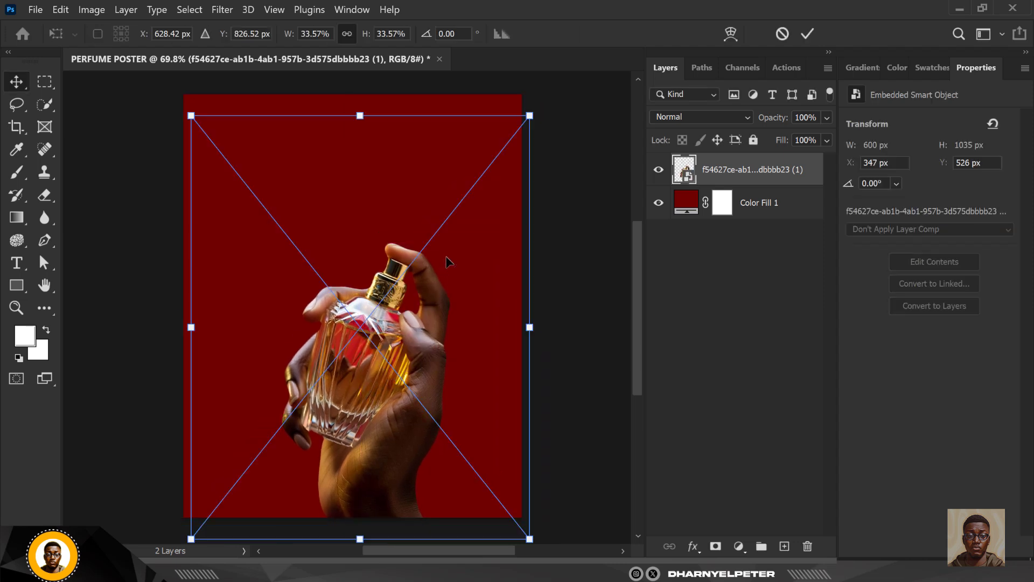
left_click_drag(530, 116, 551, 89)
left_click_drag(424, 374, 415, 363)
key("Return")
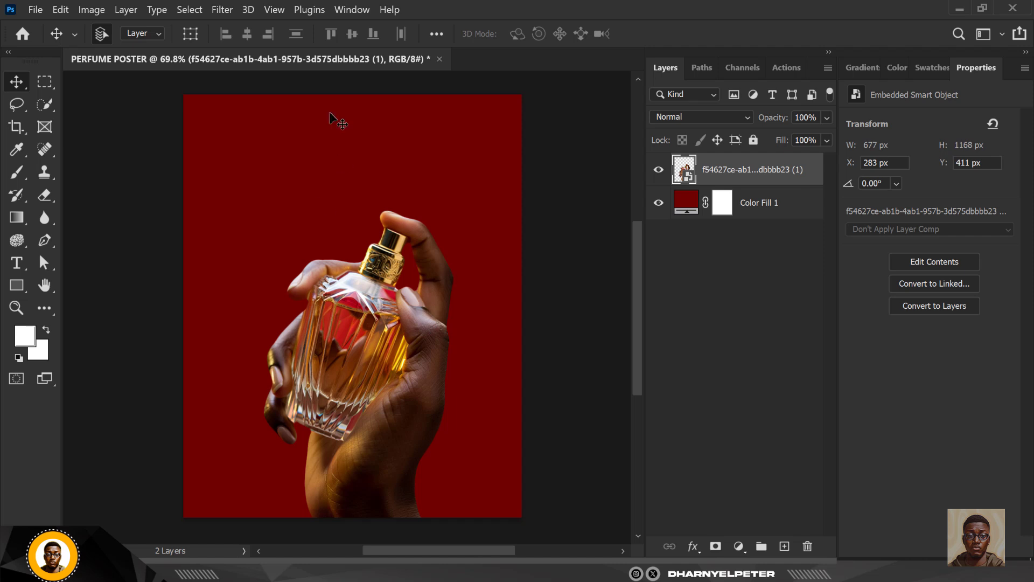
- Add a blank layer directly above the colour fill and set the foreground colour to dark red 390101
scroll(404, 226, "up", 1)
scroll(414, 238, "down", 3)
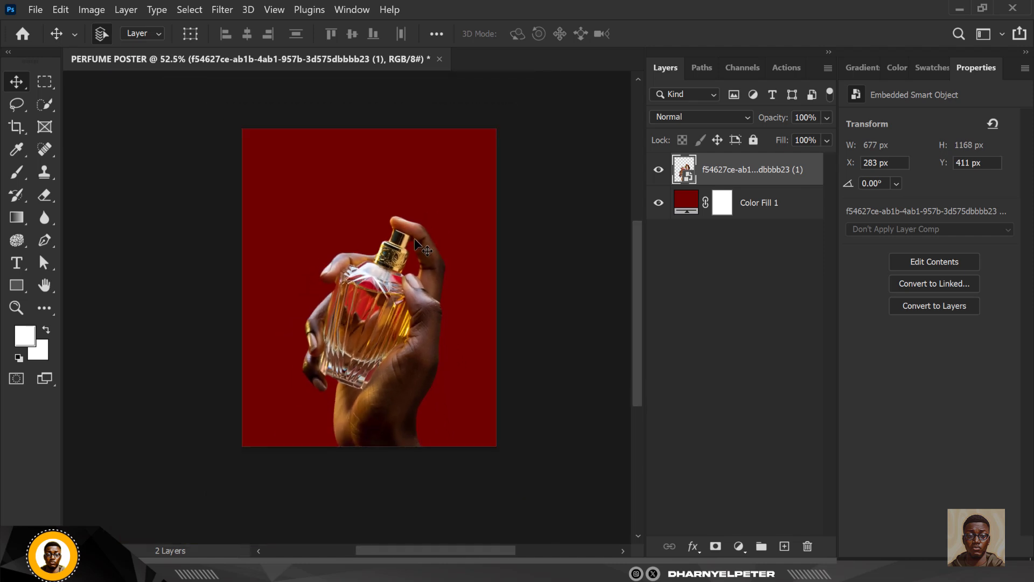
scroll(414, 238, "up", 1)
left_click(754, 202)
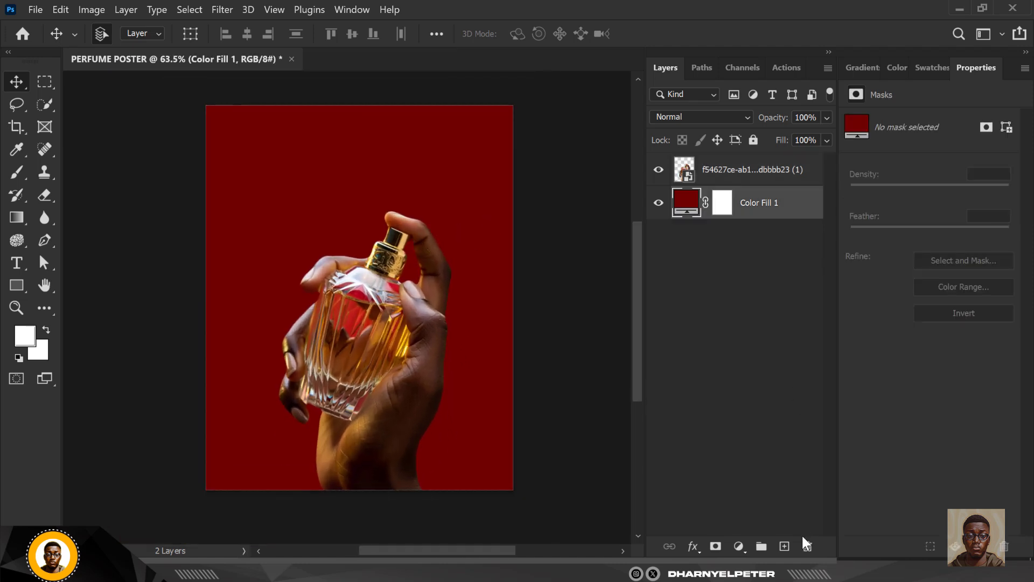
left_click(784, 546)
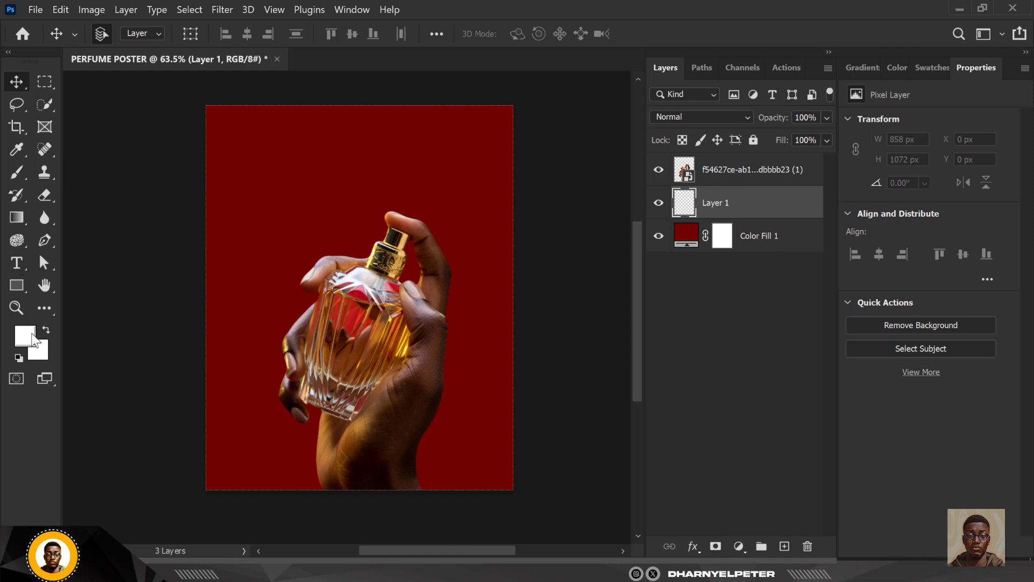
left_click(30, 331)
left_click(695, 534)
type("290000")
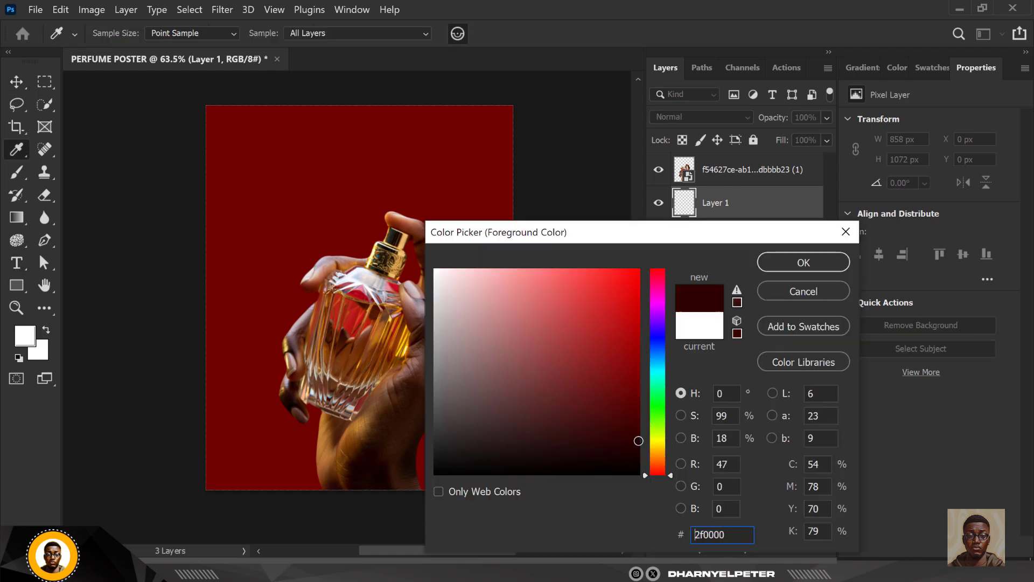
left_click_drag(638, 443, 636, 428)
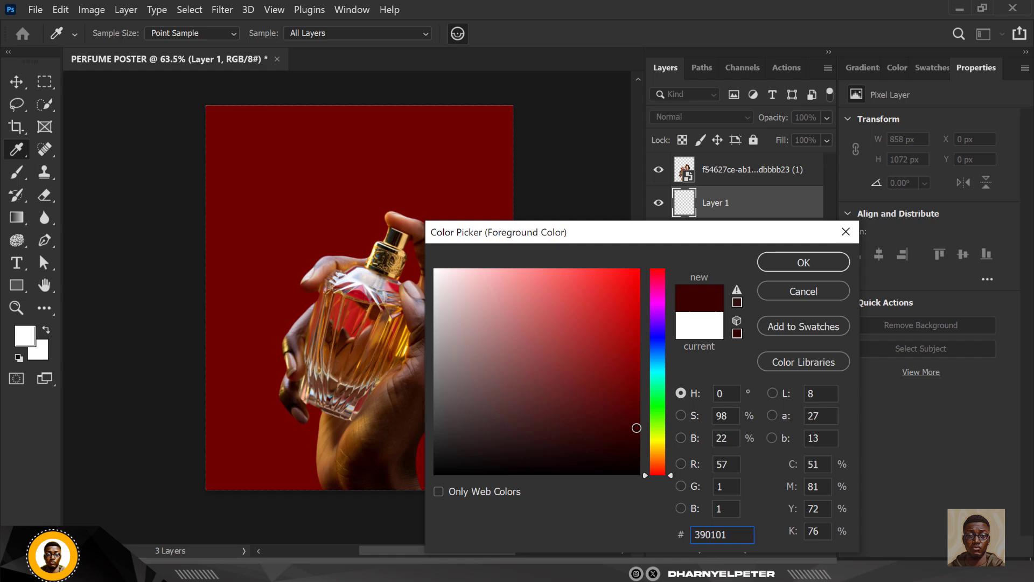
left_click(812, 263)
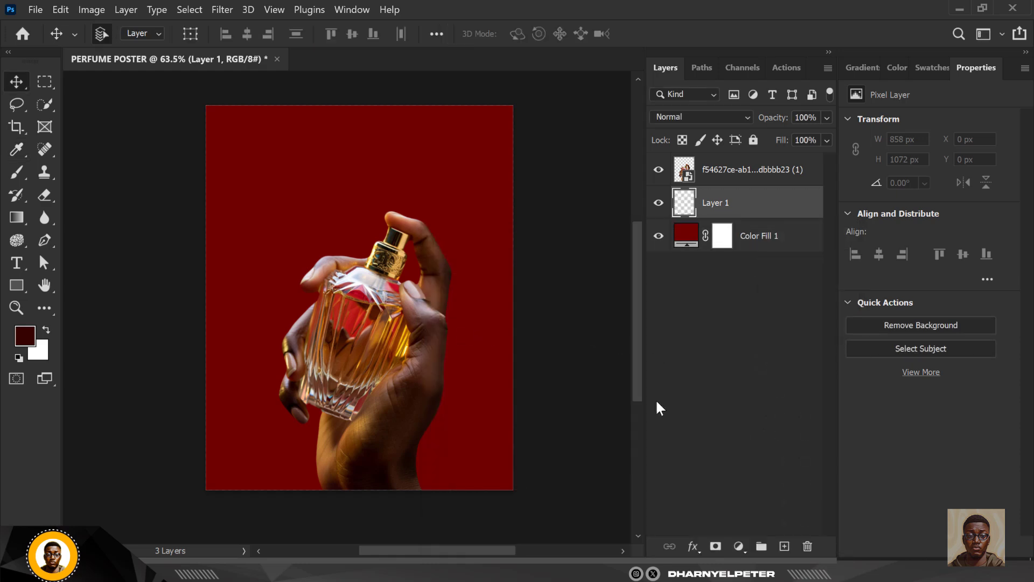
- Paint the lower part of the background dark red with a soft 1000 px brush, behind the hand
left_click(16, 172)
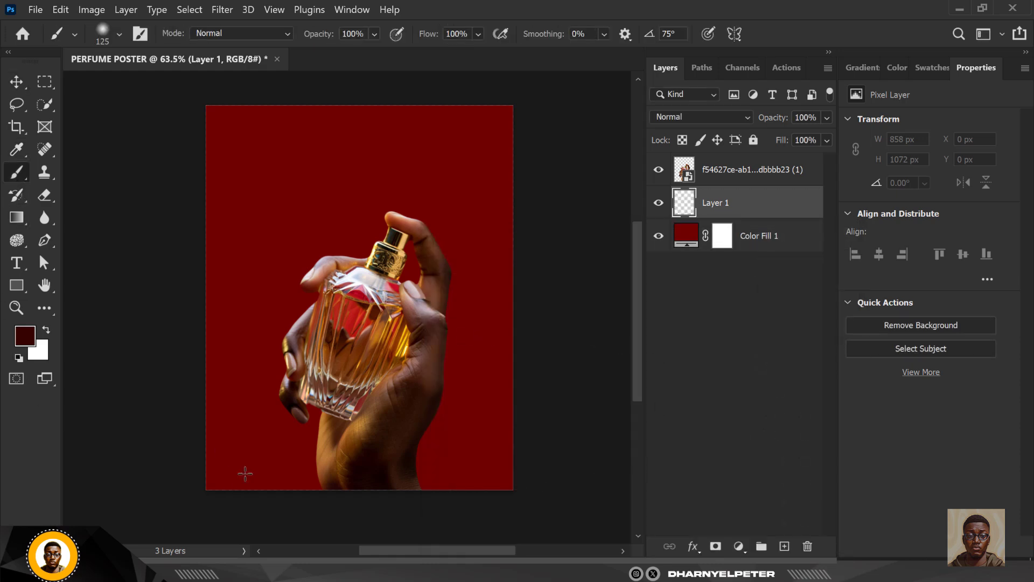
key("bracketright")
key("bracketright")
key("bracketright")
key("bracketright")
key("bracketright")
key("bracketright")
key("bracketright")
key("bracketright")
key("bracketright")
key("bracketright")
key("bracketright")
key("bracketright")
key("bracketright")
key("bracketright")
key("bracketright")
key("bracketright")
key("bracketright")
key("bracketleft")
key("bracketleft")
mouse_move(208, 450)
left_mouse_down()
mouse_move(236, 434)
mouse_move(380, 495)
mouse_move(184, 474)
mouse_move(289, 496)
mouse_move(185, 473)
mouse_move(282, 491)
mouse_move(337, 522)
mouse_move(277, 519)
mouse_move(376, 519)
mouse_move(337, 519)
mouse_move(386, 508)
mouse_move(528, 379)
mouse_move(480, 483)
mouse_move(446, 507)
mouse_move(441, 528)
mouse_move(418, 538)
mouse_move(526, 445)
mouse_move(444, 531)
left_mouse_up()
left_click(738, 334)
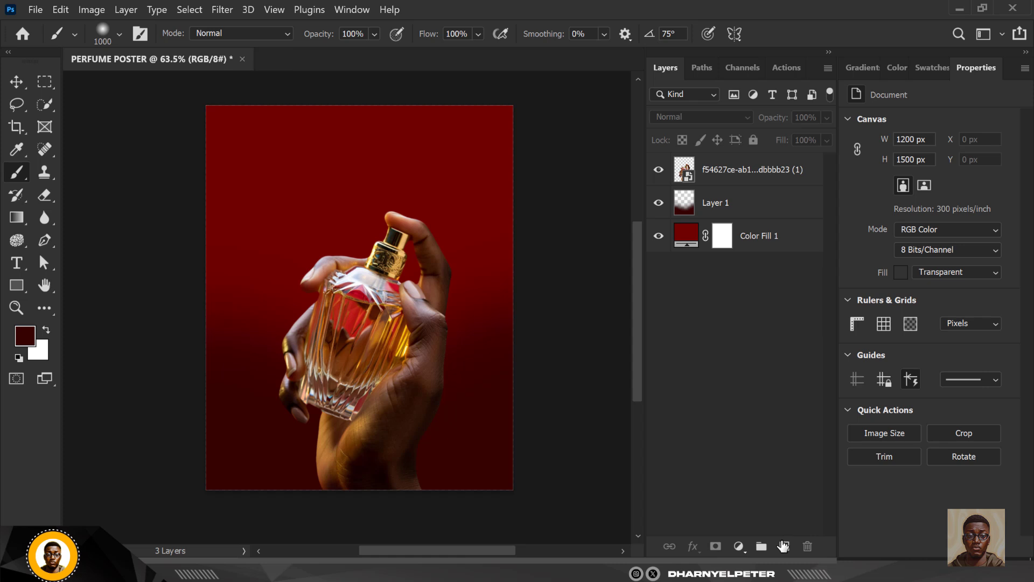
- On a new layer beneath the hand image, brush darker red 1e0000 over the poster's lower-right corner
left_click(784, 546)
left_click_drag(764, 169, 753, 216)
left_click(34, 341)
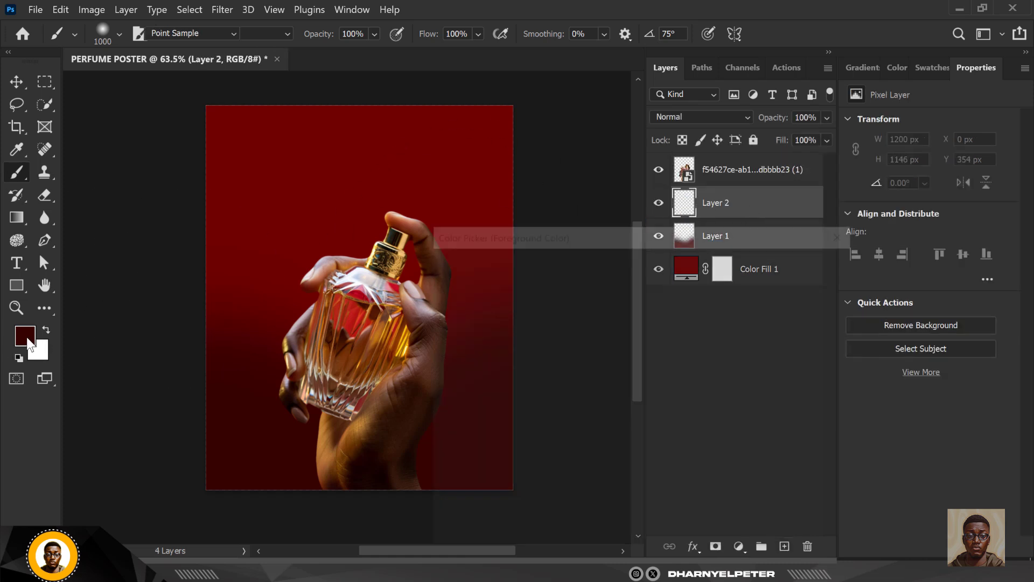
left_click_drag(634, 432, 640, 451)
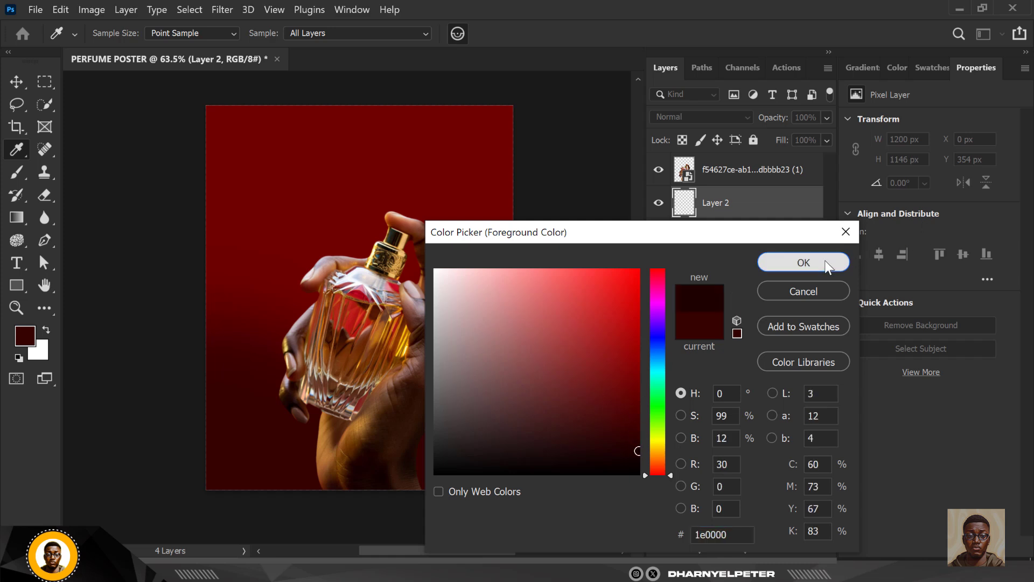
left_click(803, 262)
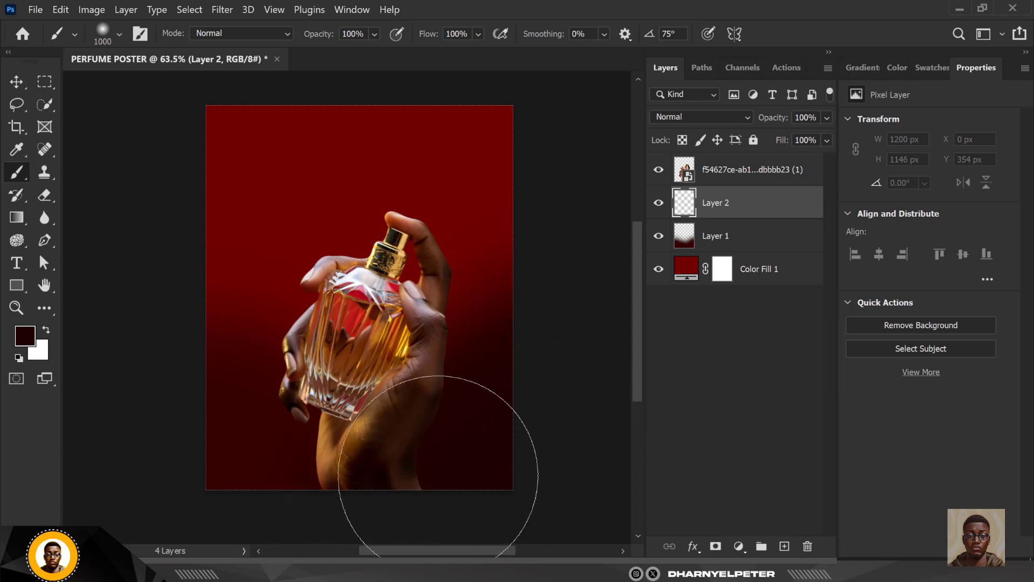
left_click_drag(432, 455, 452, 462)
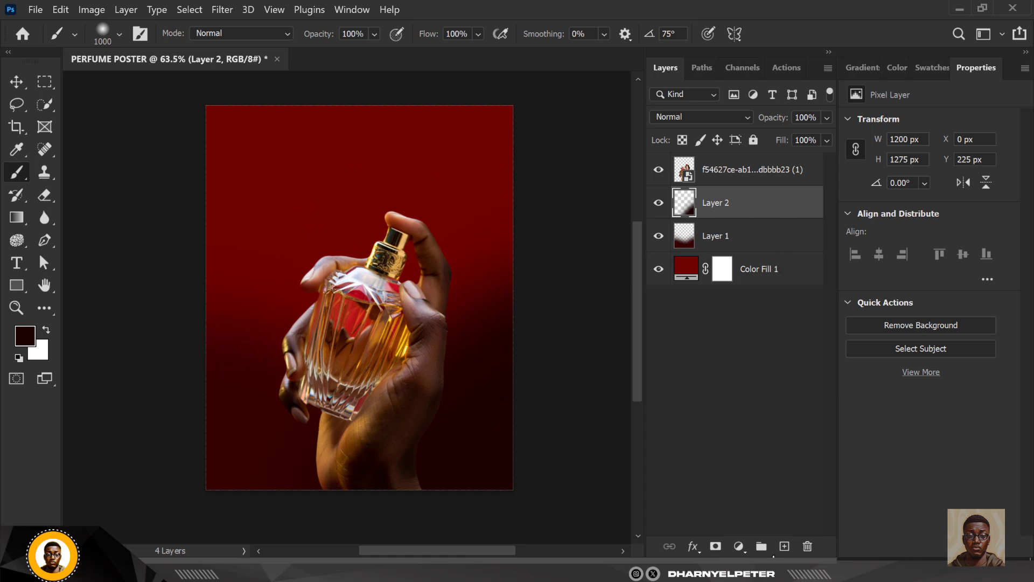
- Add another blank layer below the hand image and set the foreground colour to bright red df0e0e
left_click(785, 546)
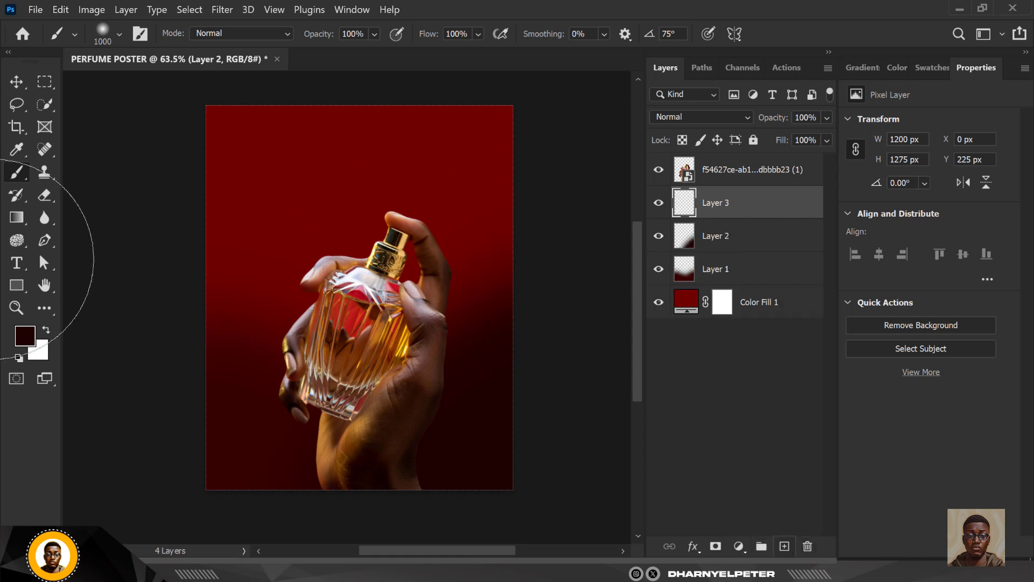
left_click(25, 336)
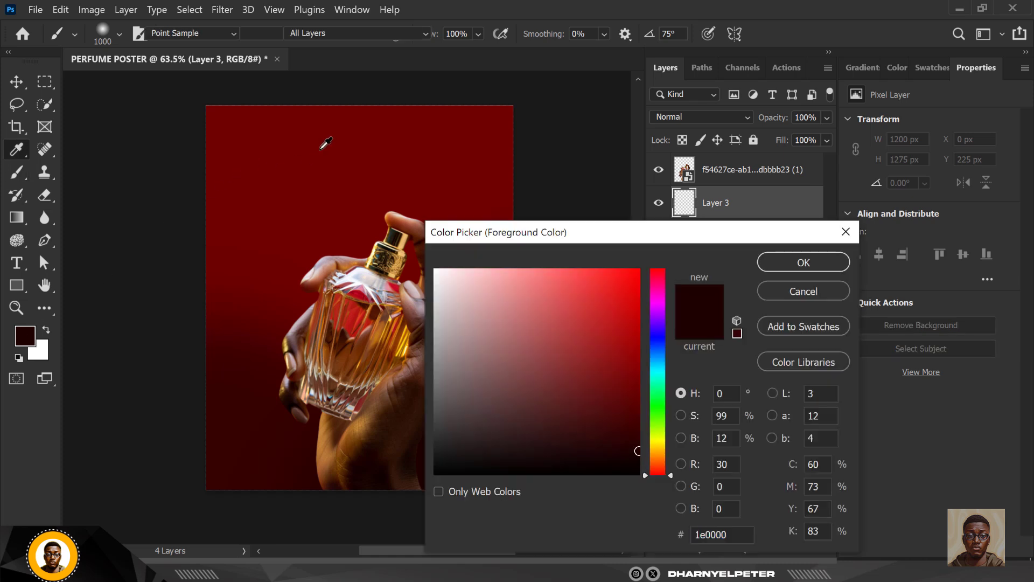
left_click(620, 307)
type("df0e0e")
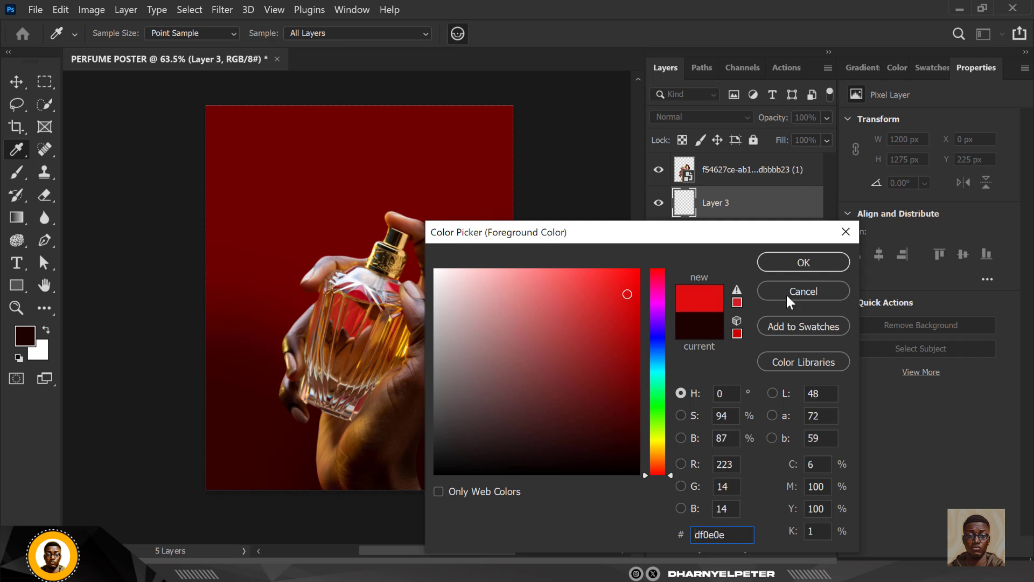
left_click(822, 260)
- Paint a soft bright red glow over the poster's upper-left area, enlarging the brush to 1500 px
key("b")
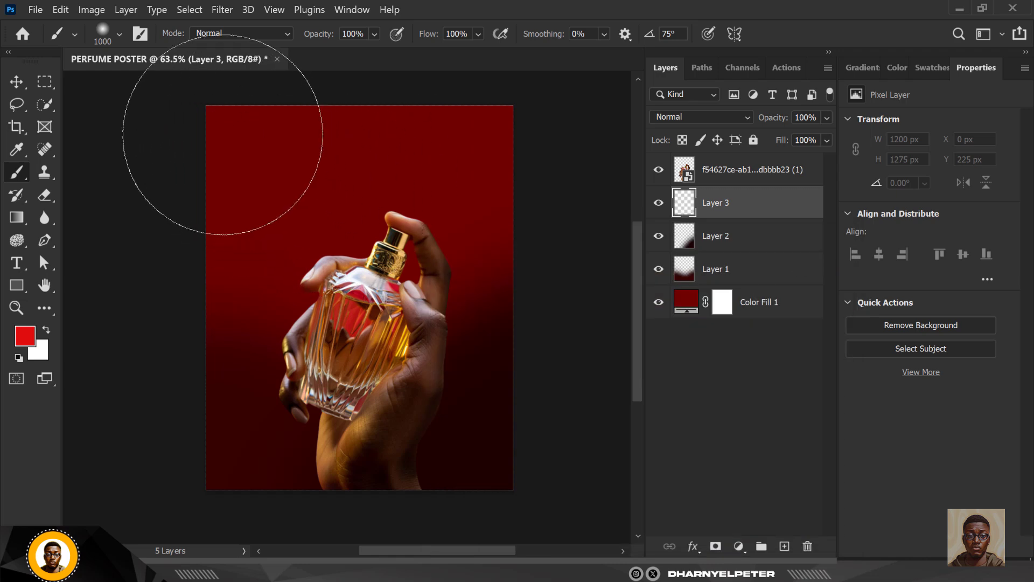
left_click_drag(189, 127, 265, 196)
key("bracketright")
key("bracketright")
key("bracketright")
key("bracketright")
key("bracketright")
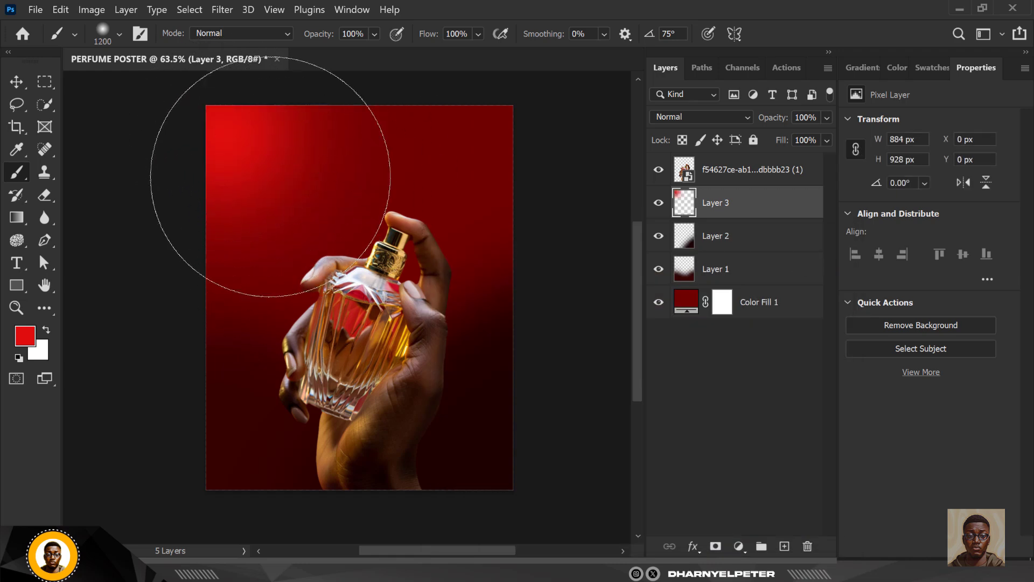
mouse_move(281, 162)
left_mouse_down()
mouse_move(306, 246)
mouse_move(304, 173)
mouse_move(255, 338)
mouse_move(148, 440)
mouse_move(187, 304)
mouse_move(189, 259)
mouse_move(174, 298)
mouse_move(135, 332)
left_mouse_up()
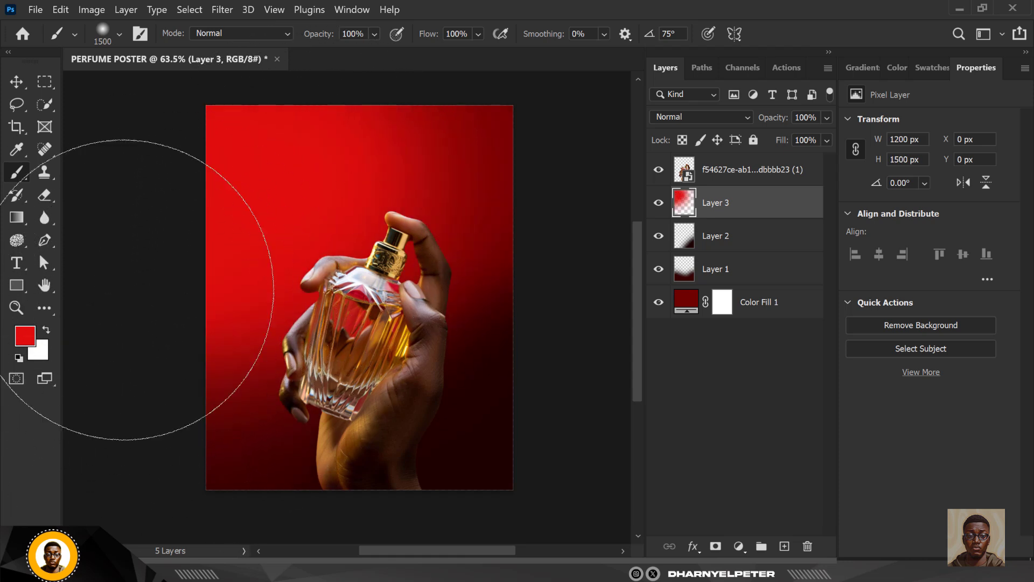
- Group Layer 3, Layer 2, Layer 1 and Color Fill 1 into one background group
left_click(16, 81)
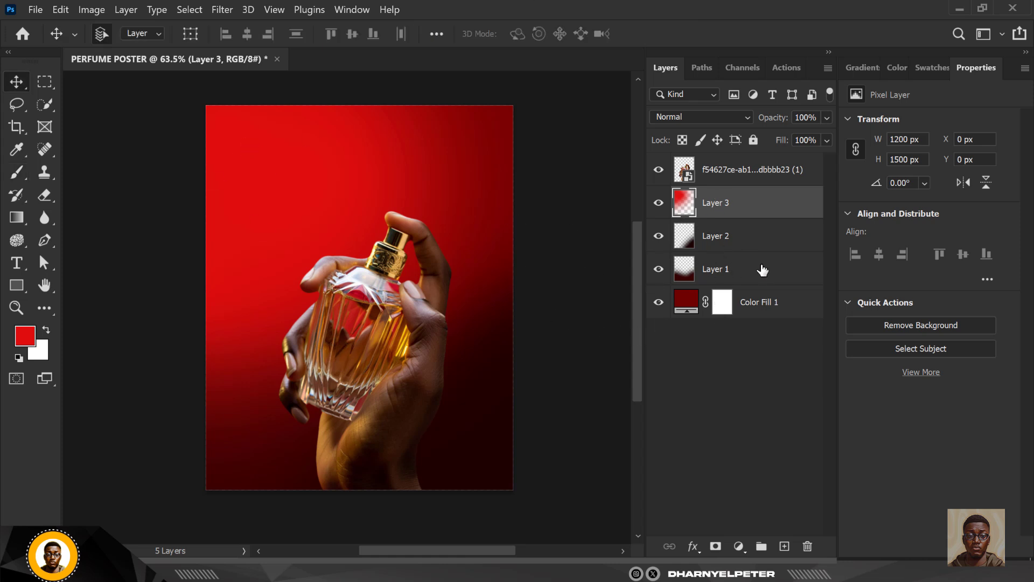
left_click(801, 308, "shift")
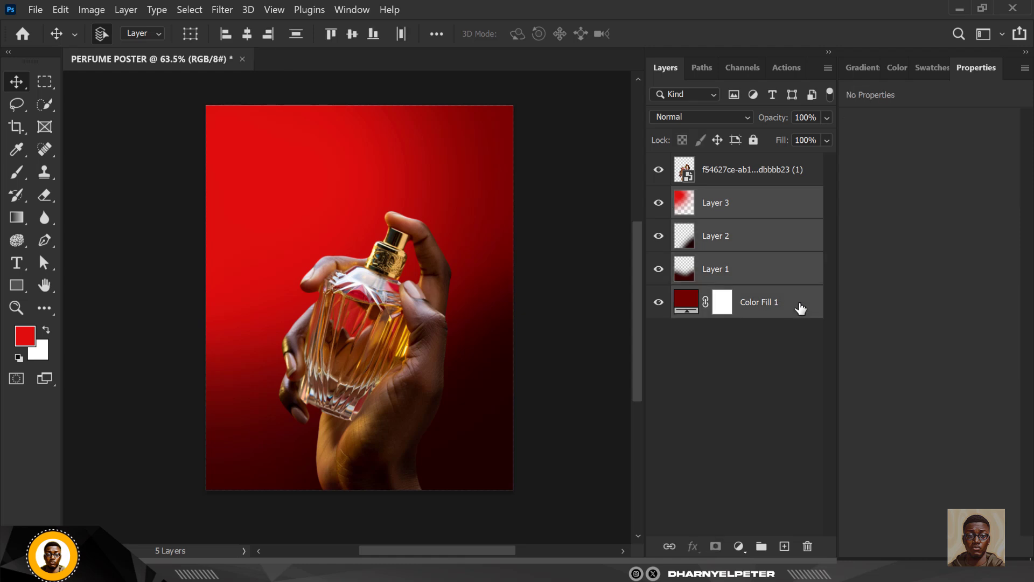
key("ctrl+g")
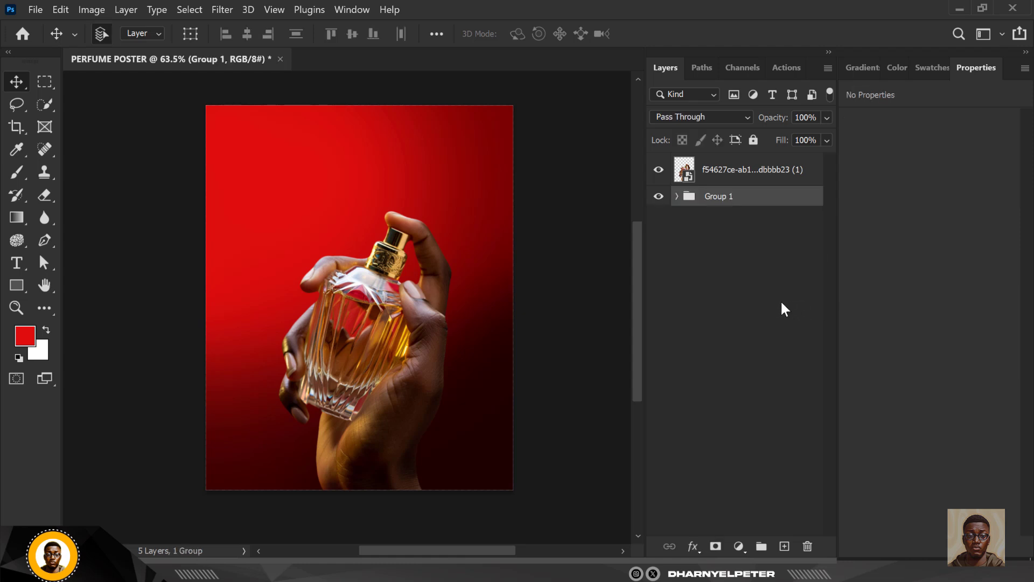
- Rename the background group Group 1 as BG
double_click(719, 197)
type("BG")
key("Return")
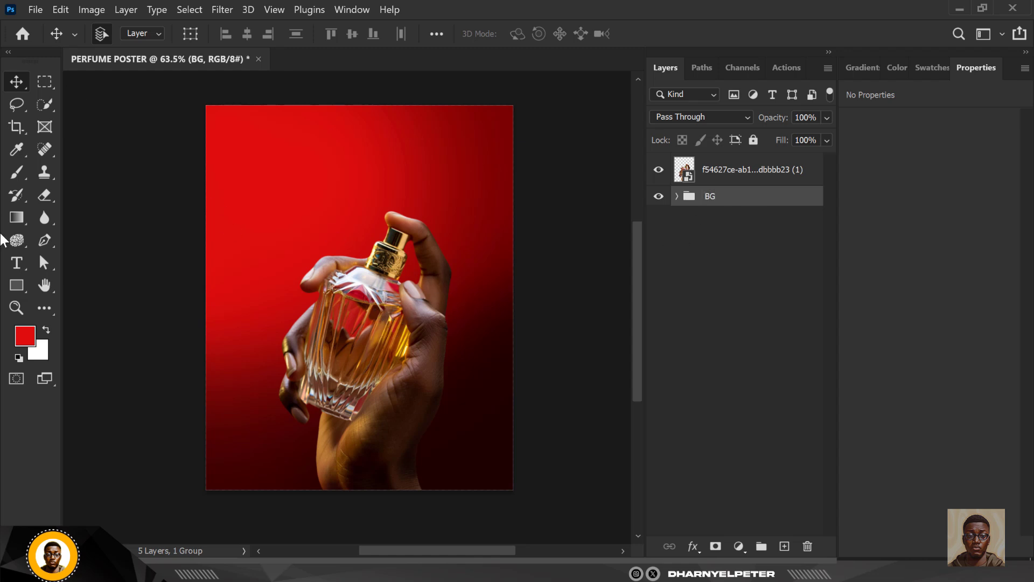
- Add a blank layer above the hand image, make white the foreground colour and reduce the soft brush to 900 px
left_click(746, 171)
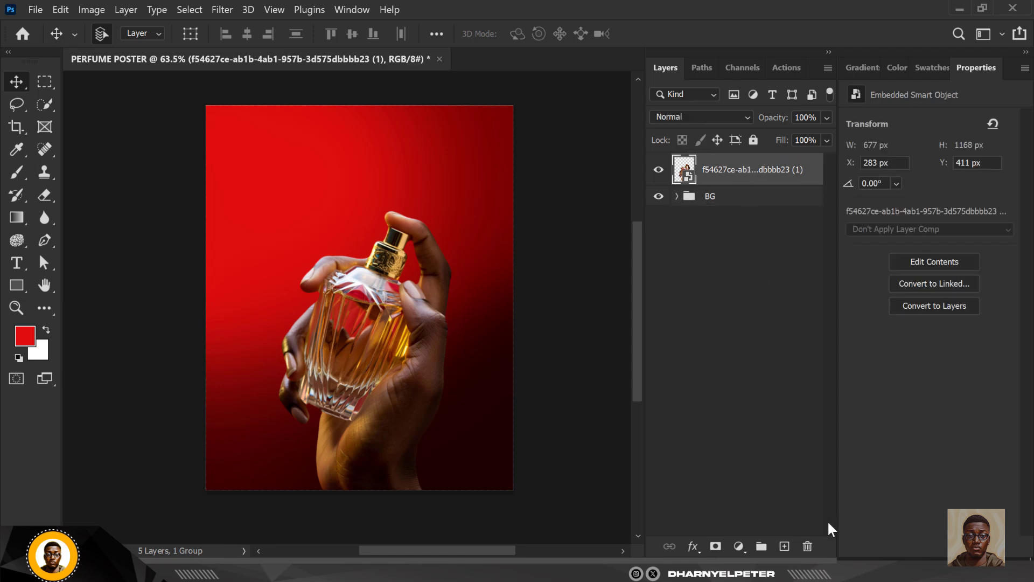
left_click(785, 546)
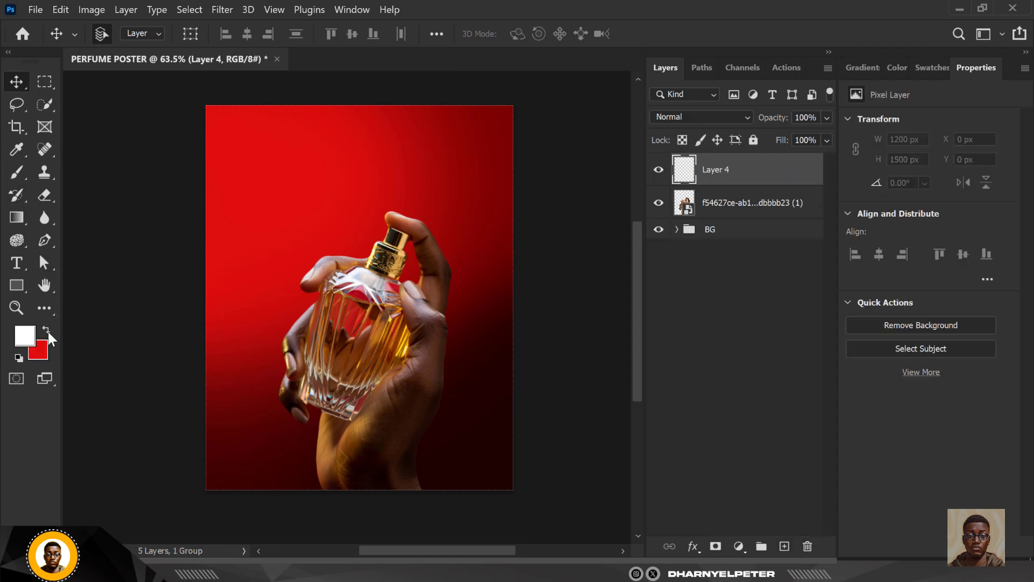
left_click(15, 172)
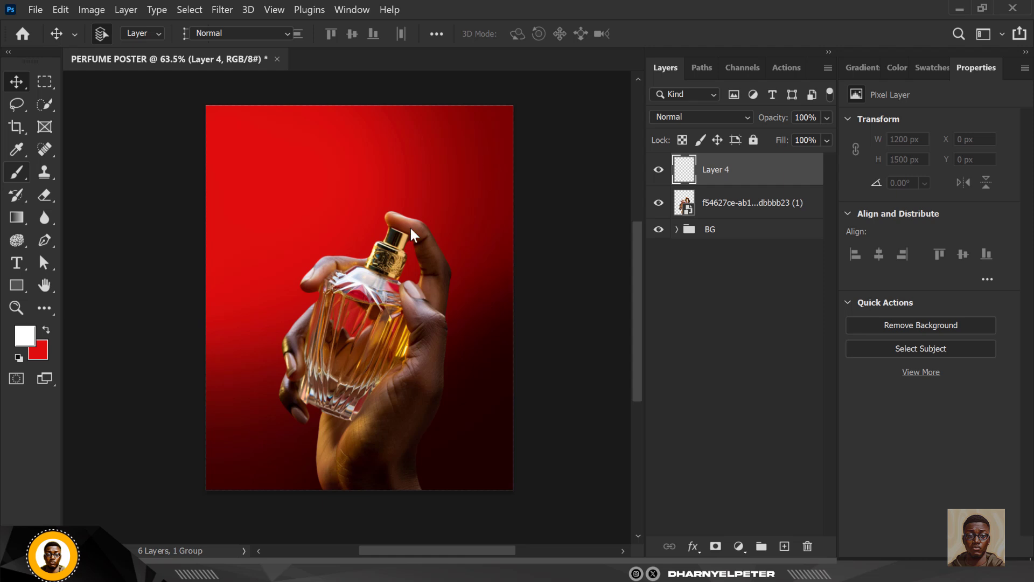
key("bracketleft")
key("bracketleft")
key("bracketleft")
key("bracketleft")
key("bracketleft")
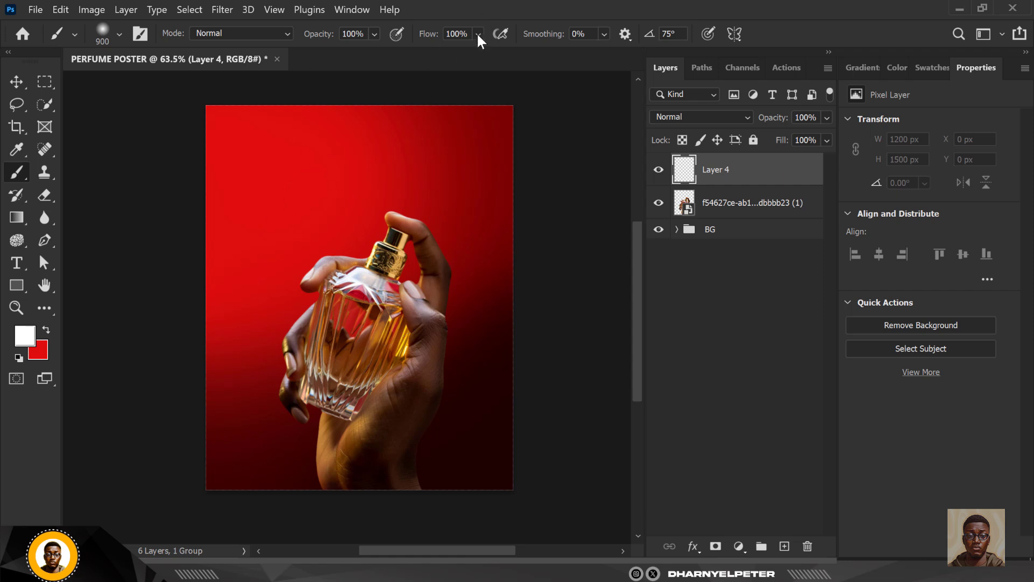
- Replace the empty layer with a fresh one and dab a soft white glow beside the bottle cap with a 600 px brush
key("Delete")
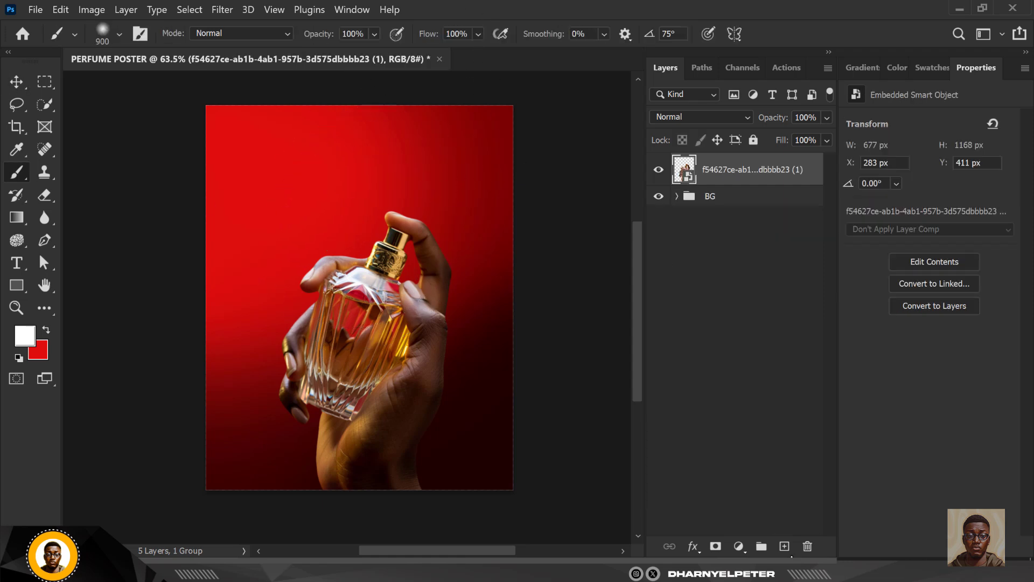
left_click(785, 546)
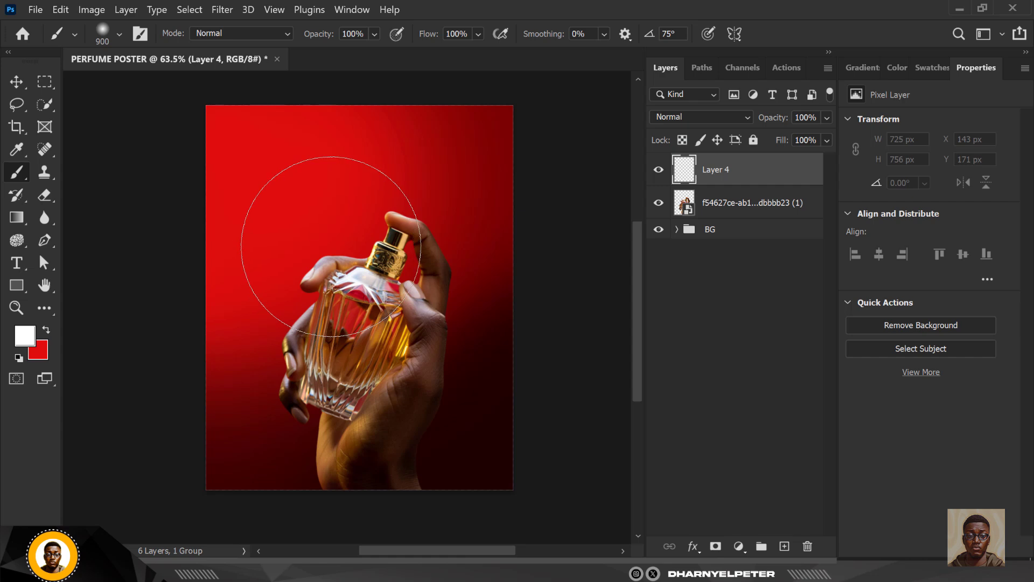
key("bracketleft")
key("bracketleft")
key("bracketleft")
left_click(360, 235)
left_click(360, 235)
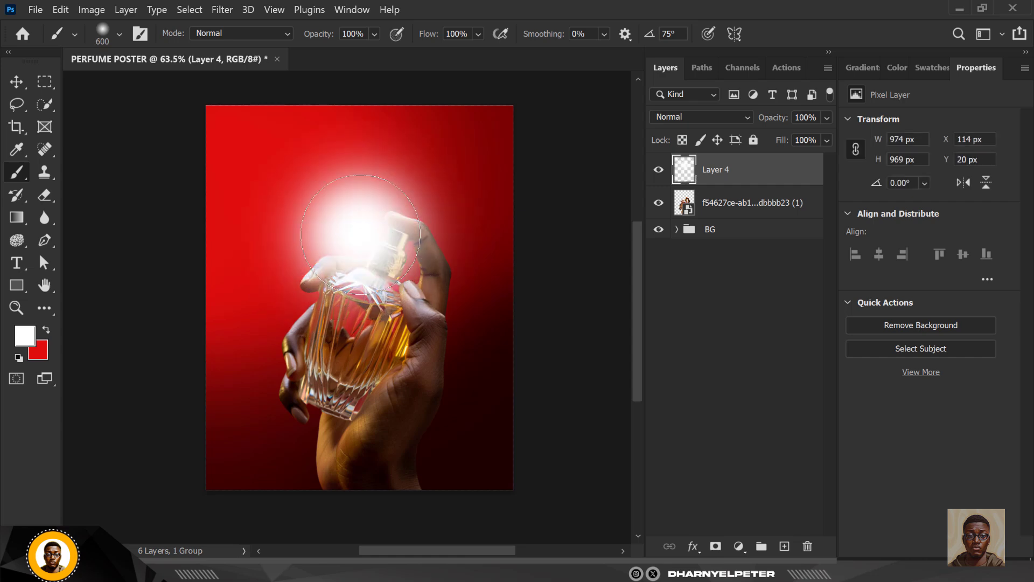
- Set the white glow layer's blend mode to Dissolve and scale it down to about 71% around its centre
key("v")
left_click(713, 114)
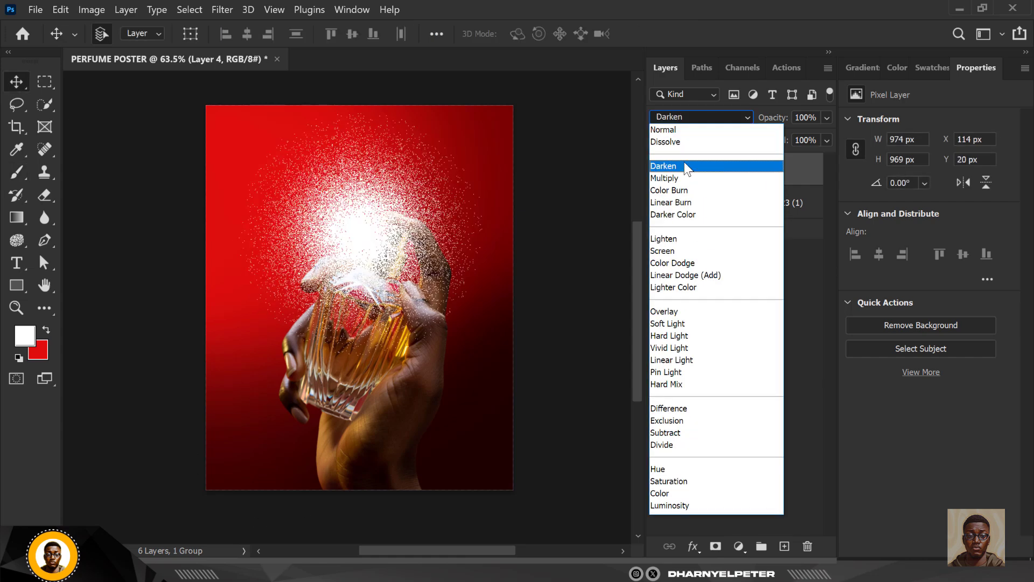
left_click(680, 140)
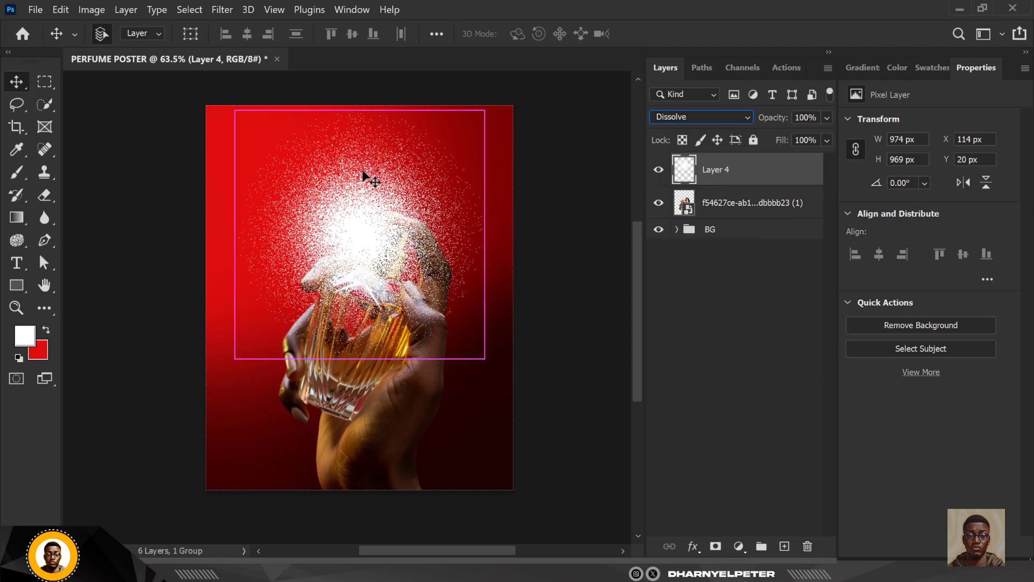
key("ctrl+t")
left_click_drag(484, 111, 448, 146)
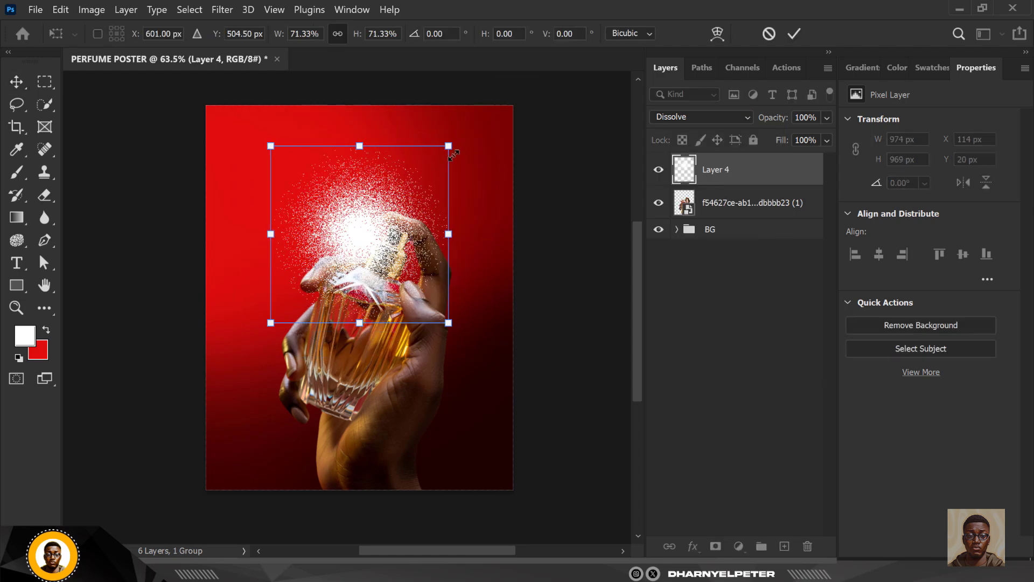
key("Return")
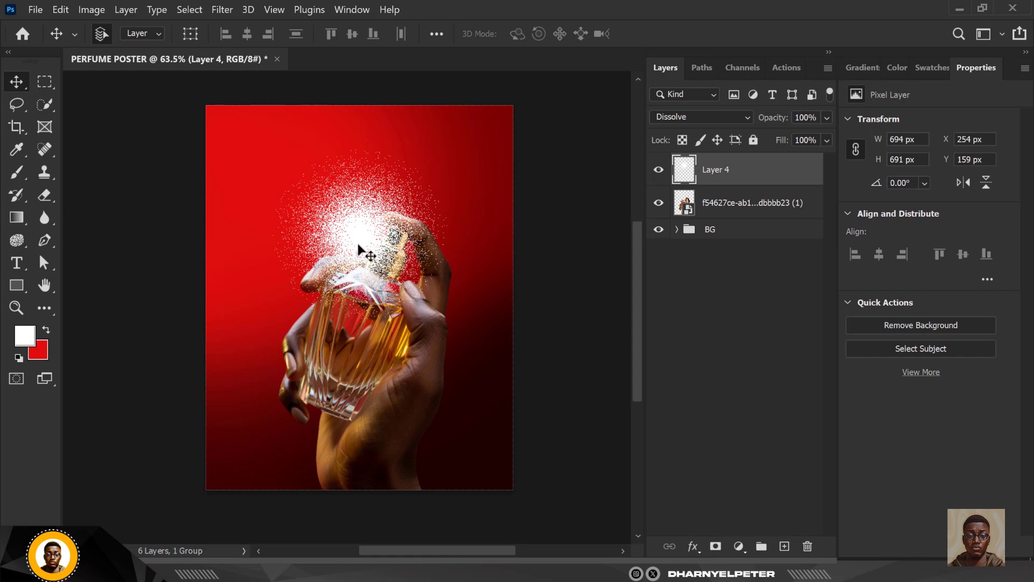
- Duplicate the Dissolve glow layer, Layer 4, and merge it with its copy into a single layer
key("ctrl+j")
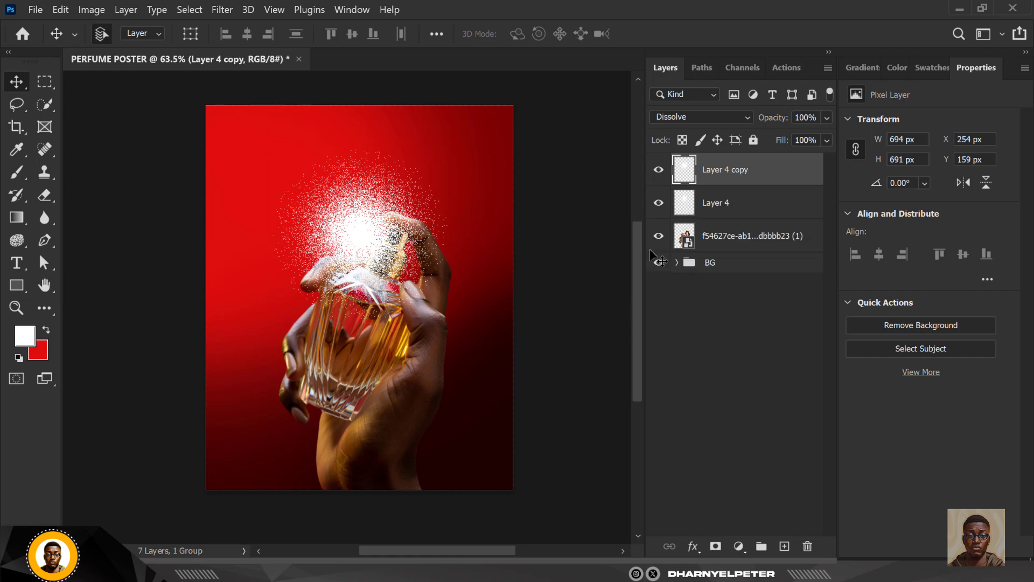
left_click(764, 207, "shift")
right_click(770, 207)
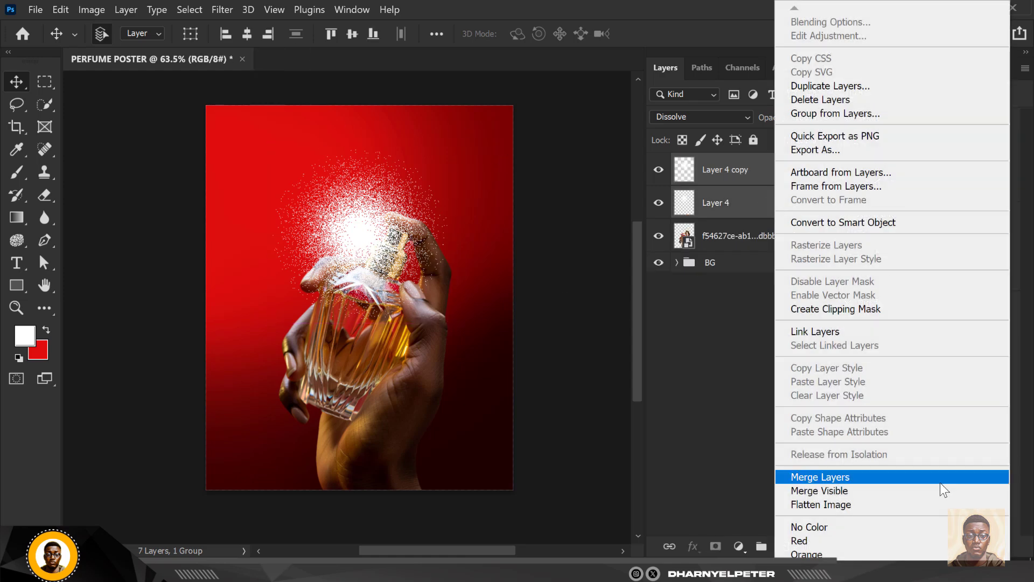
left_click(827, 478)
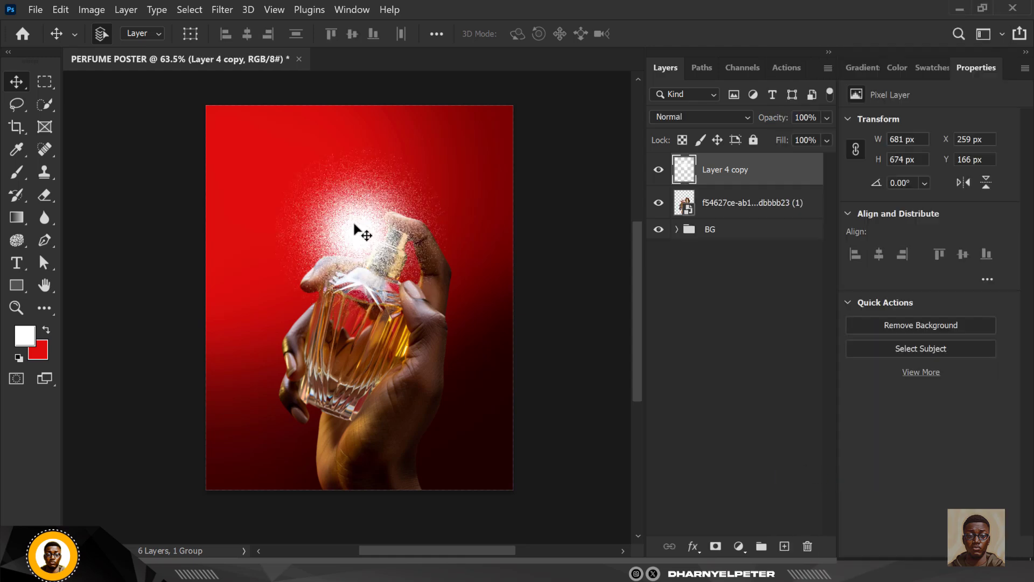
- Duplicate the merged layer, Layer 4 copy, and merge the two for denser white particles
key("ctrl+j")
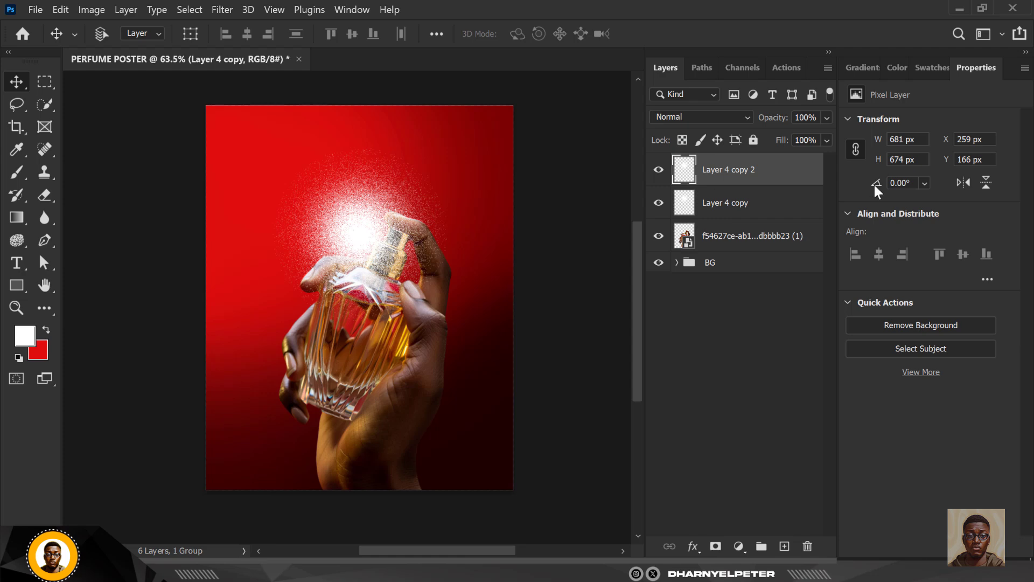
left_click(779, 208, "ctrl")
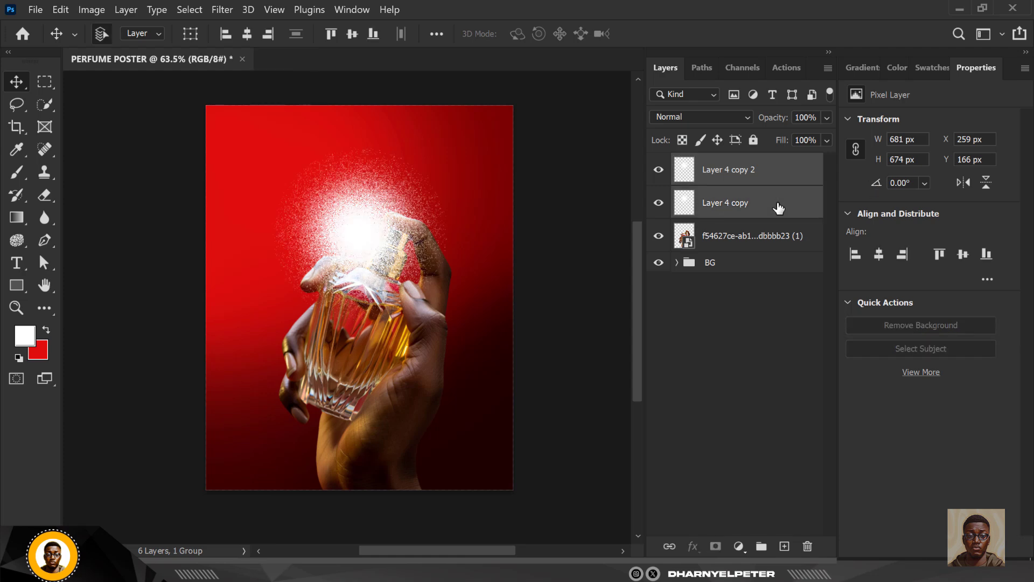
right_click(775, 208)
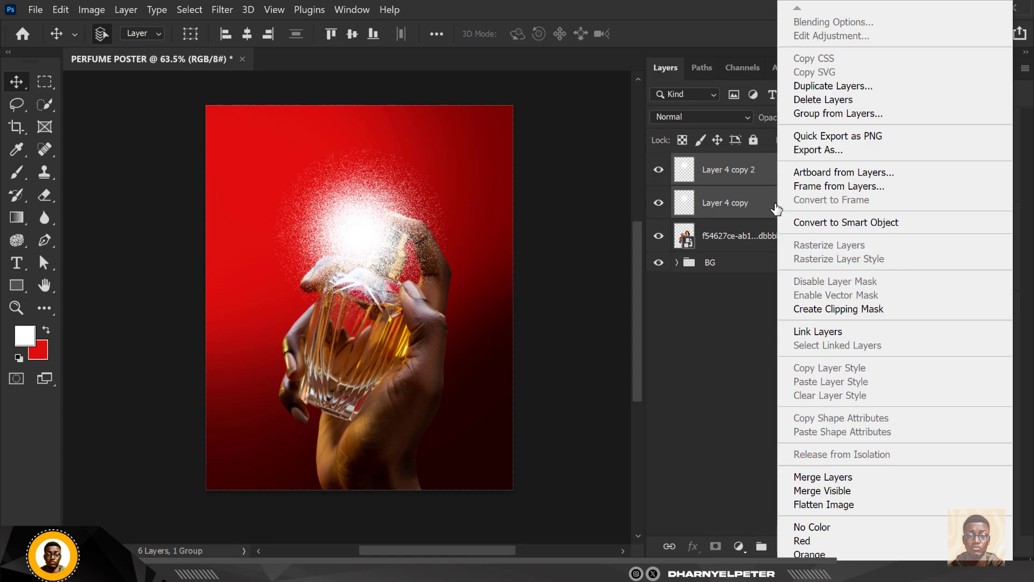
left_click(818, 478)
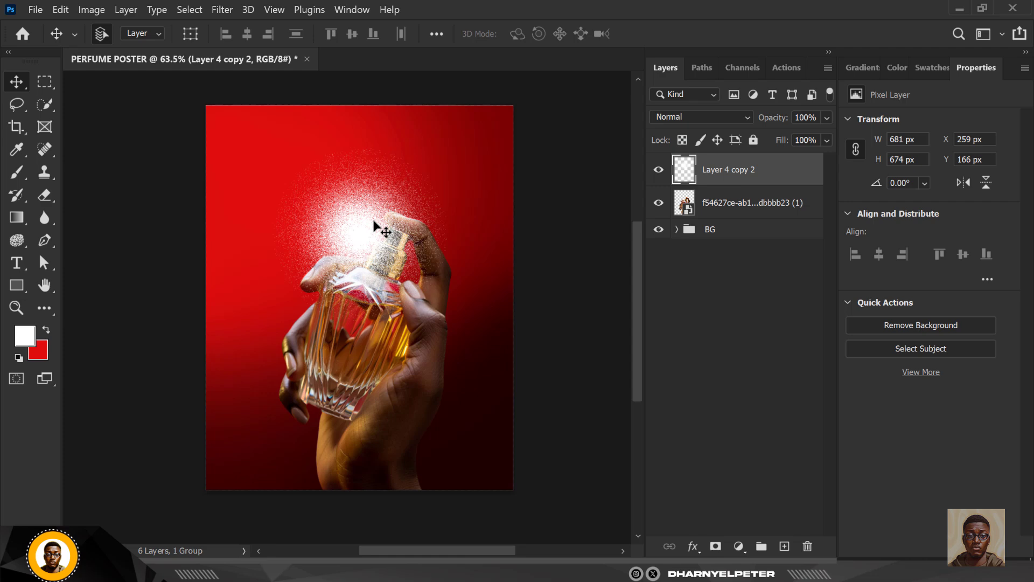
- Apply a Perspective transform to the particle layer, crossing its lower corners at about -37.3° to form an hourglass-shaped spray
key("ctrl+t")
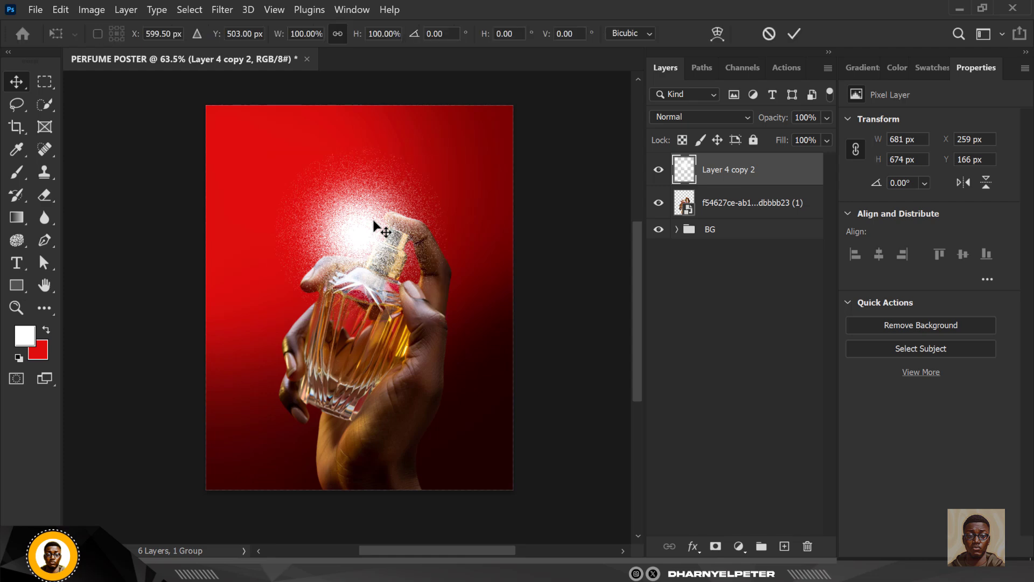
right_click(373, 220)
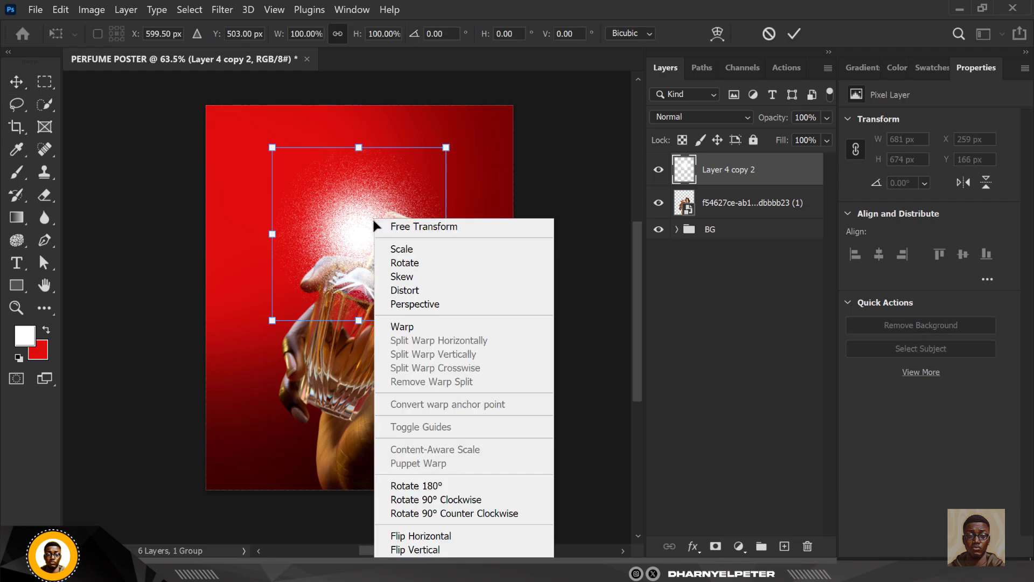
left_click(426, 303)
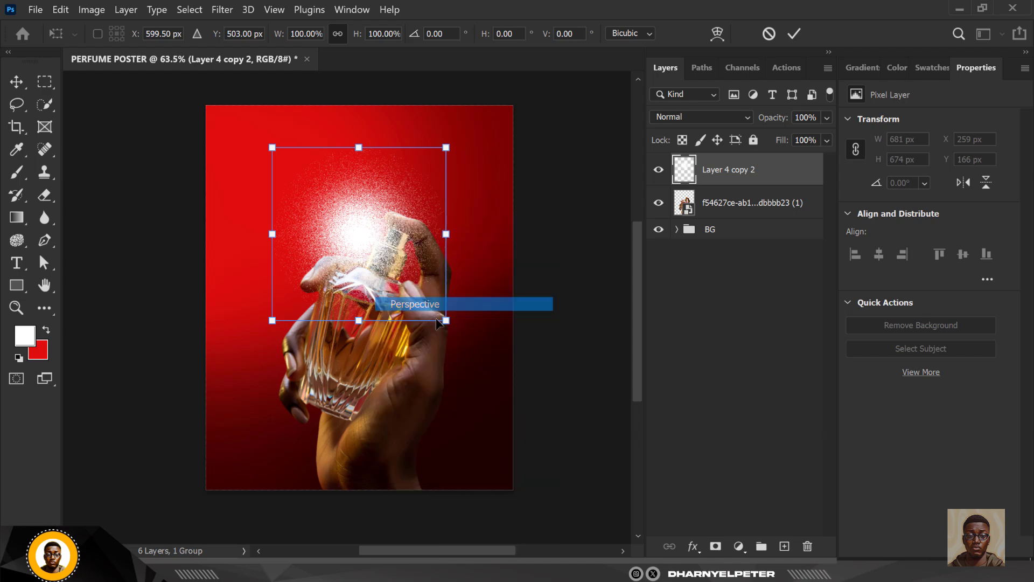
left_click_drag(444, 321, 297, 297)
left_click_drag(300, 298, 304, 295)
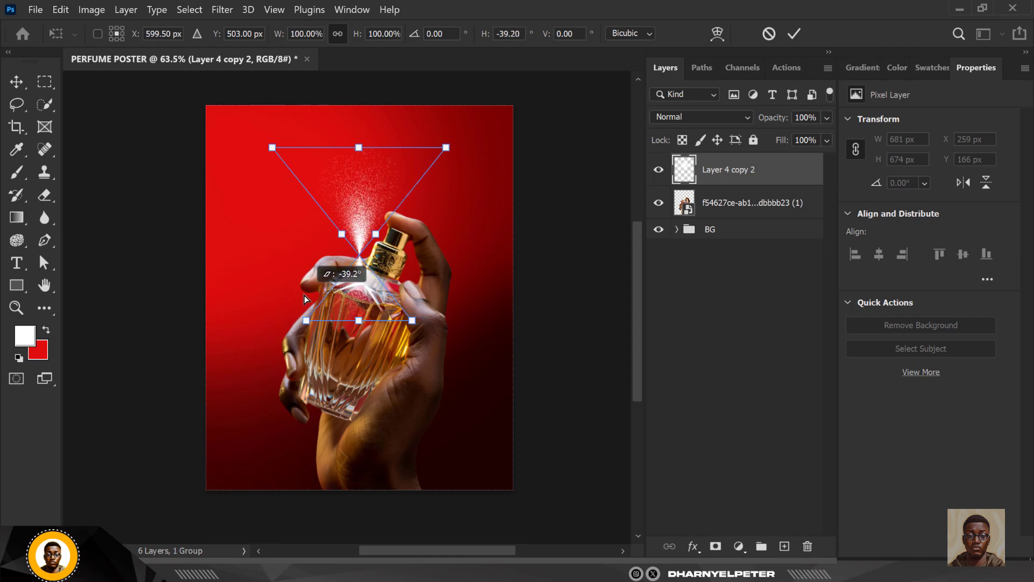
scroll(356, 218, "up", 3)
left_click_drag(261, 388, 276, 389)
scroll(396, 174, "down", 2)
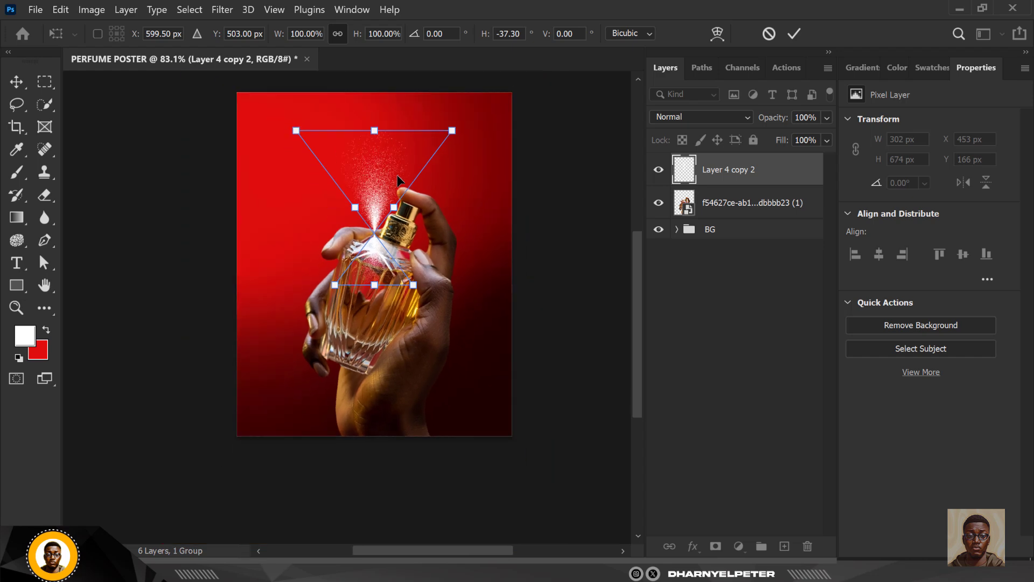
key("Return")
- Rotate the spray layer to -56° and move it so its narrow point meets the perfume nozzle
mouse_move(376, 218)
left_mouse_down()
mouse_move(351, 179)
mouse_move(325, 189)
left_mouse_up()
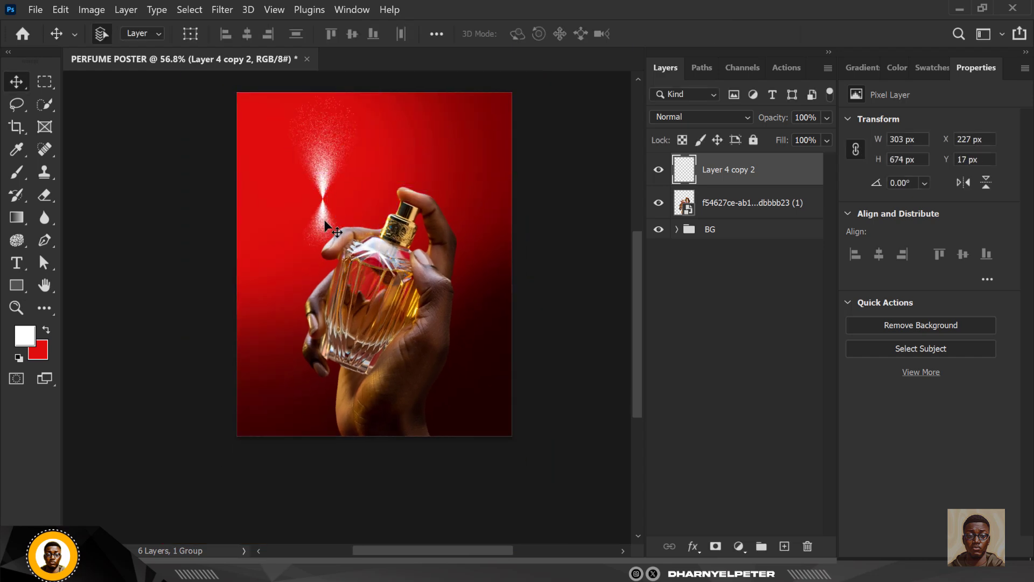
key("ctrl+t")
left_click_drag(425, 253, 439, 161)
mouse_move(307, 174)
left_mouse_down()
mouse_move(390, 213)
mouse_move(381, 194)
mouse_move(389, 201)
mouse_move(380, 203)
left_mouse_up()
scroll(393, 211, "up", 5)
key("Return")
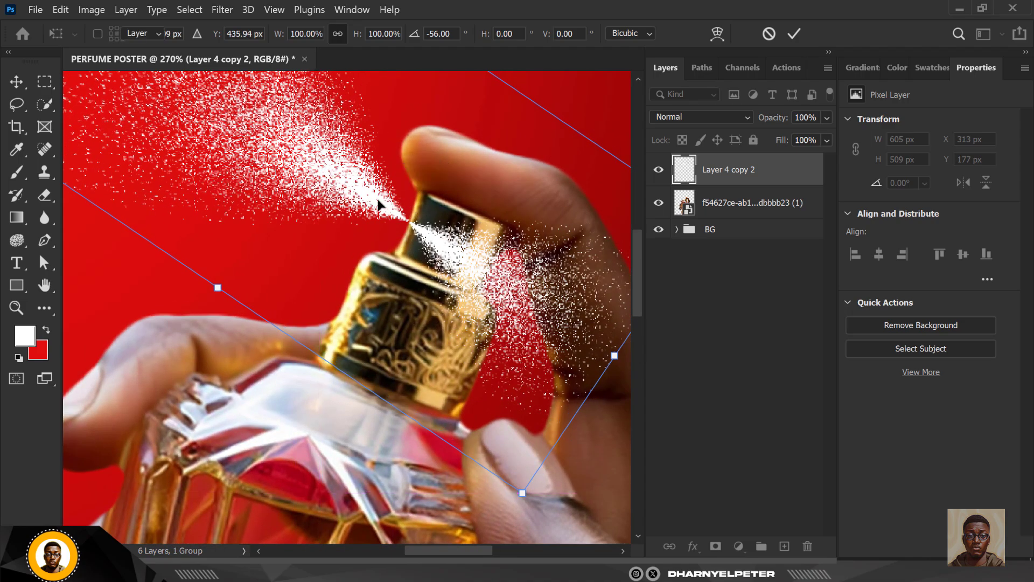
key("ctrl+0")
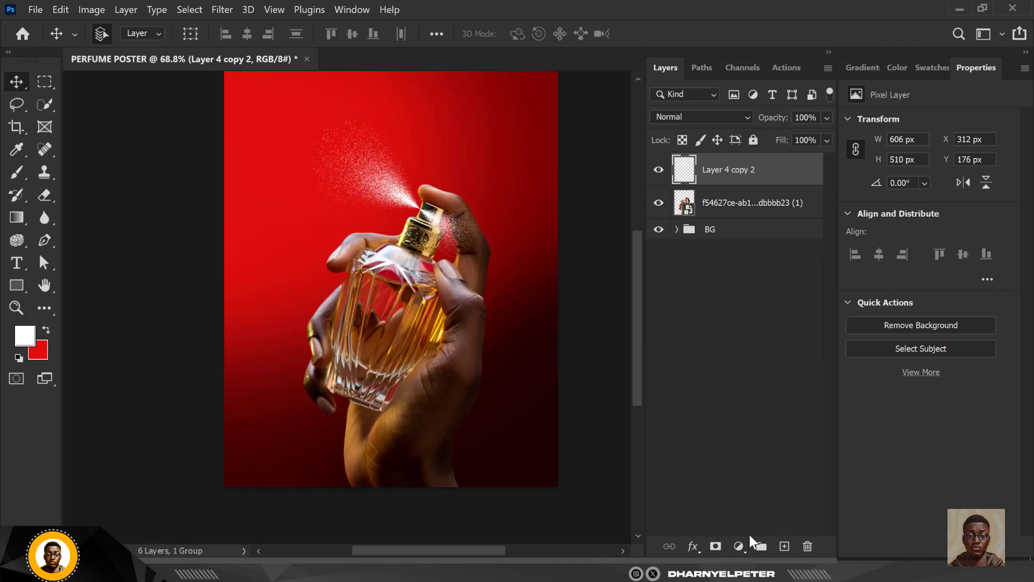
- Add a layer mask to the spray and paint out the particles over the cap and finger with a 100 px black brush
left_click(715, 545)
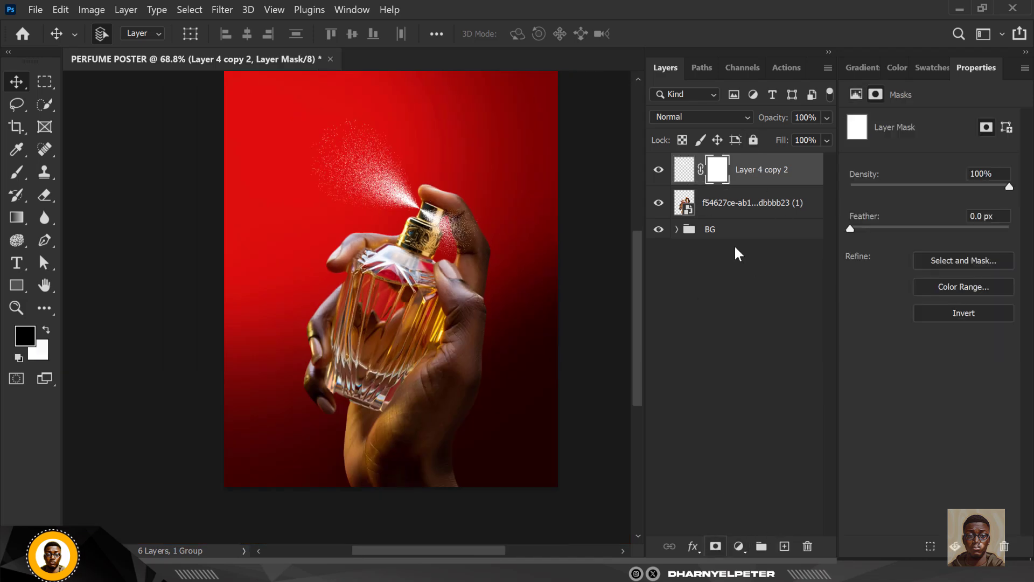
left_click(16, 171)
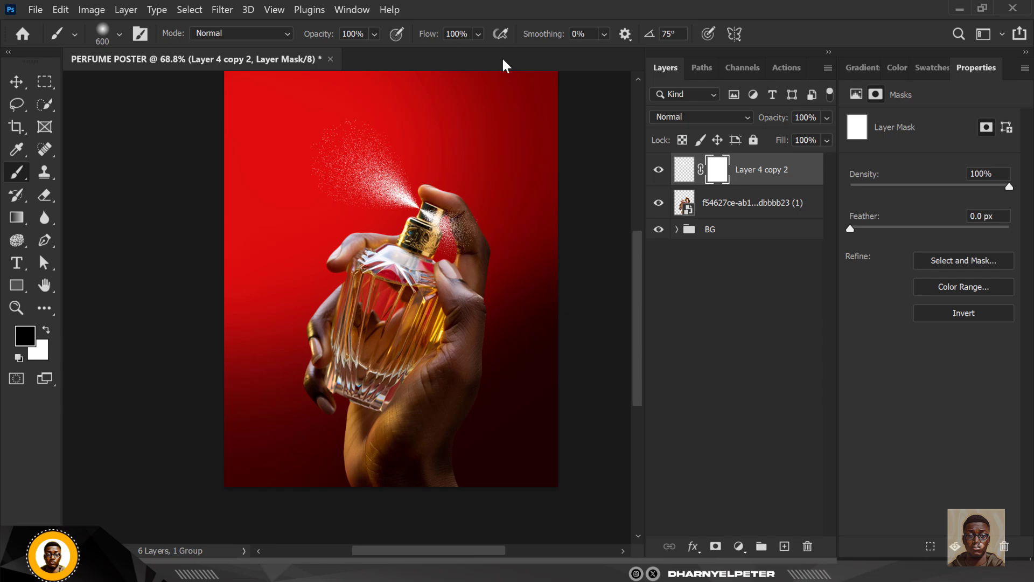
key("bracketleft")
key("bracketleft")
key("bracketleft")
key("bracketleft")
key("bracketleft")
key("bracketleft")
key("bracketleft")
key("bracketleft")
key("bracketleft")
scroll(435, 222, "up", 1)
scroll(435, 222, "up", 1)
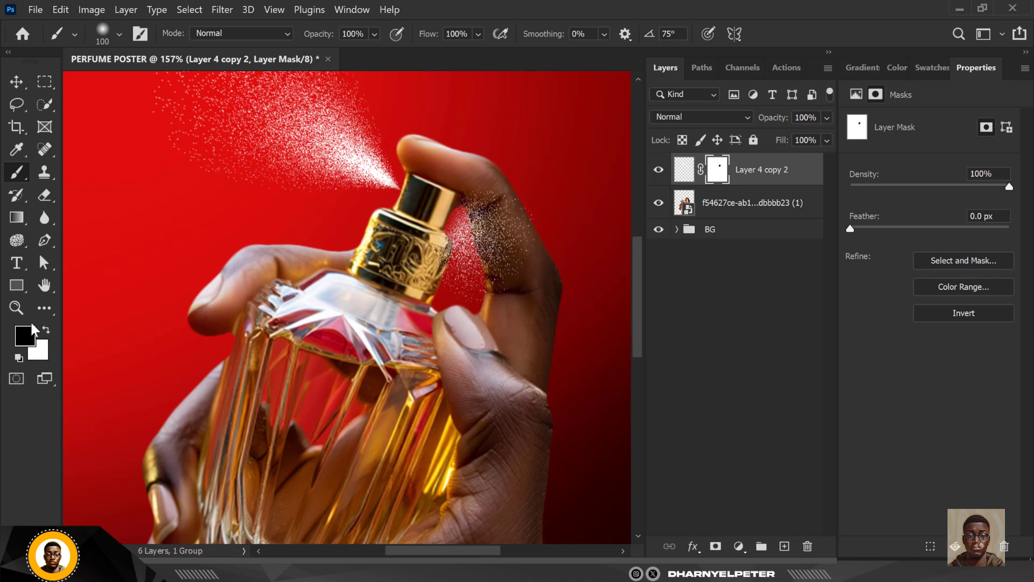
mouse_move(504, 207)
left_mouse_down()
mouse_move(476, 201)
mouse_move(459, 249)
mouse_move(527, 205)
mouse_move(514, 278)
mouse_move(464, 252)
mouse_move(531, 286)
left_mouse_up()
scroll(531, 286, "down", 2)
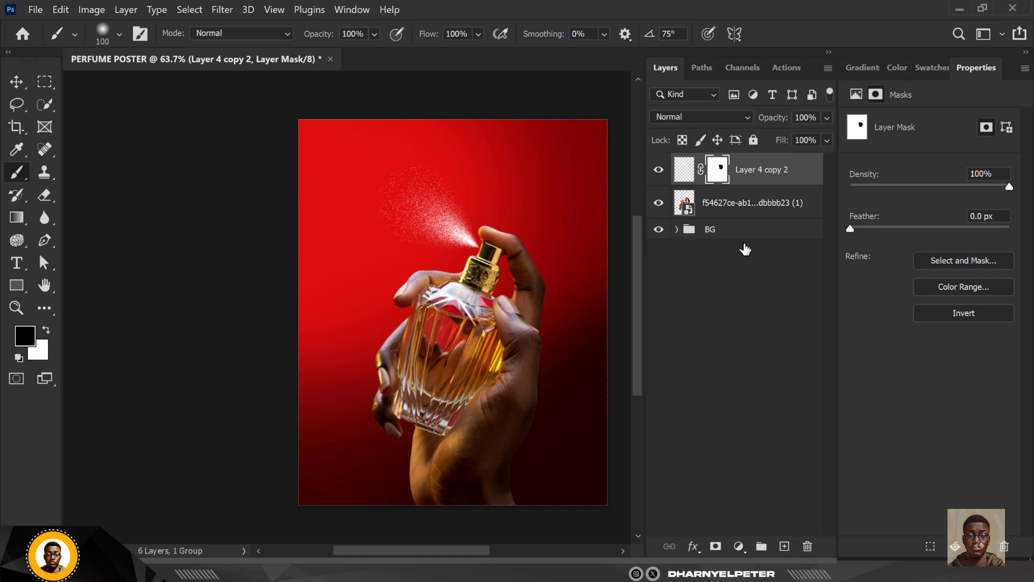
- Convert the spray layer to a smart object and enlarge it to 143.22%, aligning its tip with the nozzle
right_click(793, 173)
left_click(862, 222)
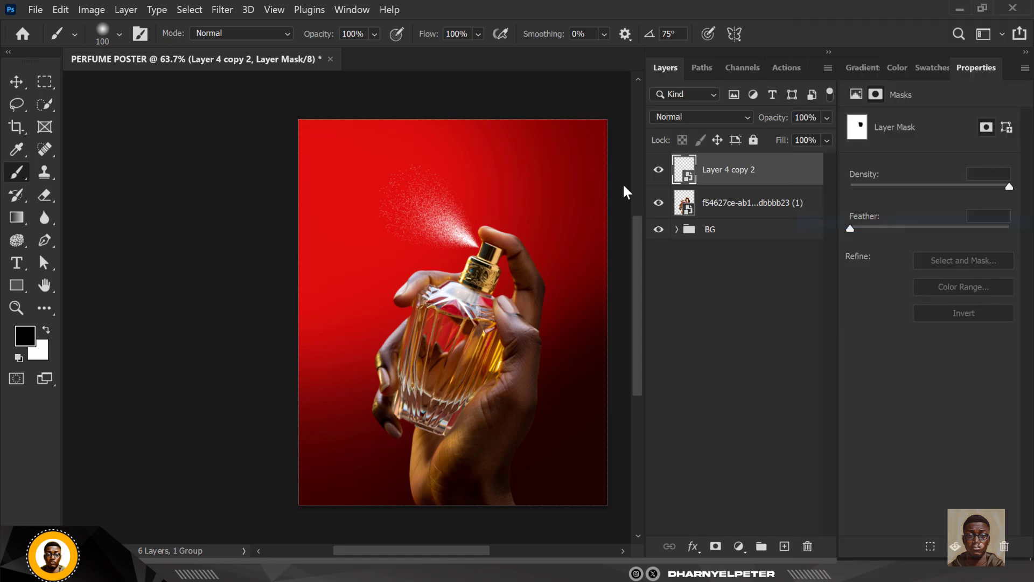
key("ctrl+t")
left_click_drag(378, 164, 344, 136)
scroll(481, 241, "up", 3)
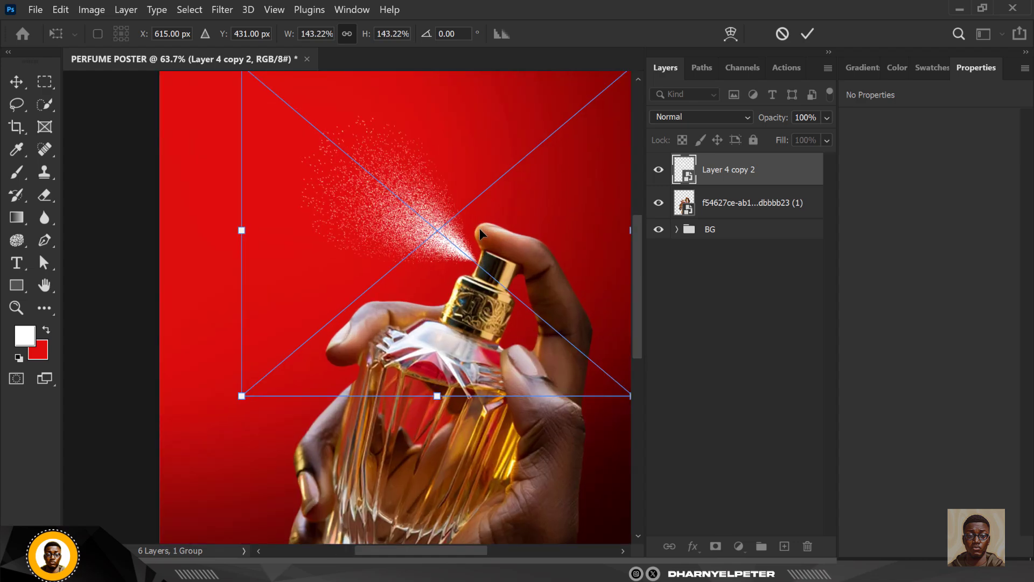
mouse_move(464, 256)
left_mouse_down()
mouse_move(449, 251)
mouse_move(457, 245)
left_mouse_up()
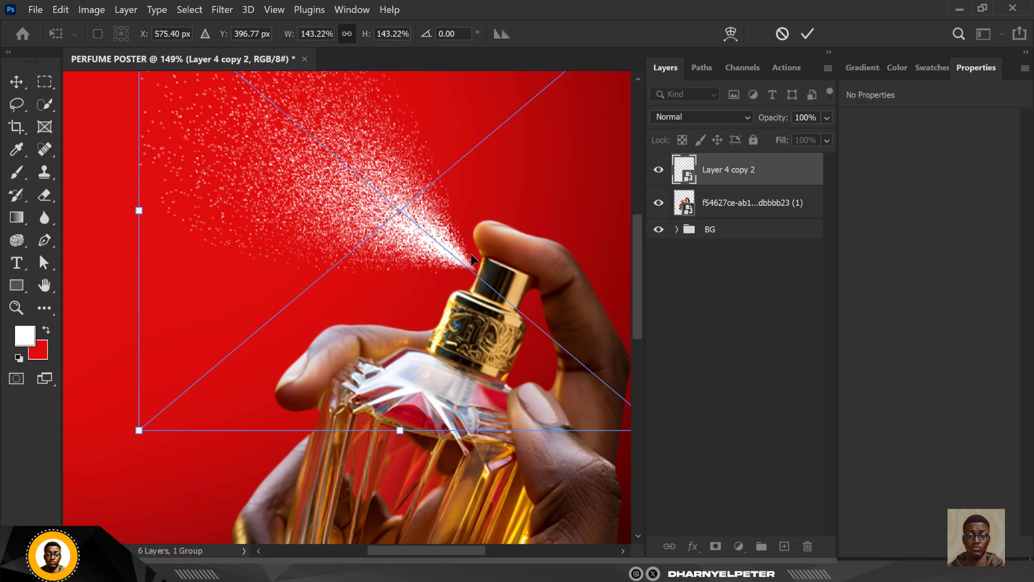
key("Return")
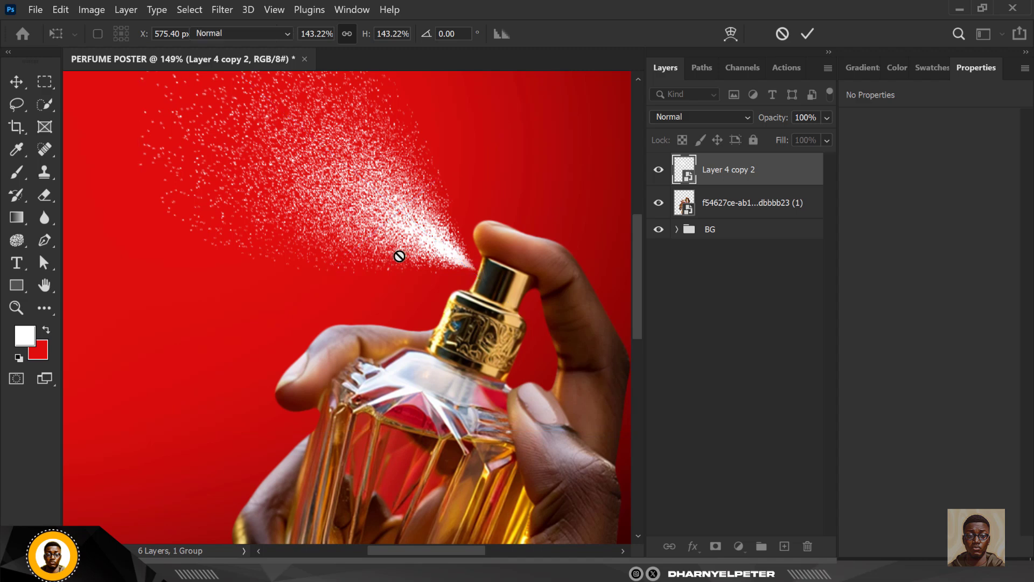
key("b")
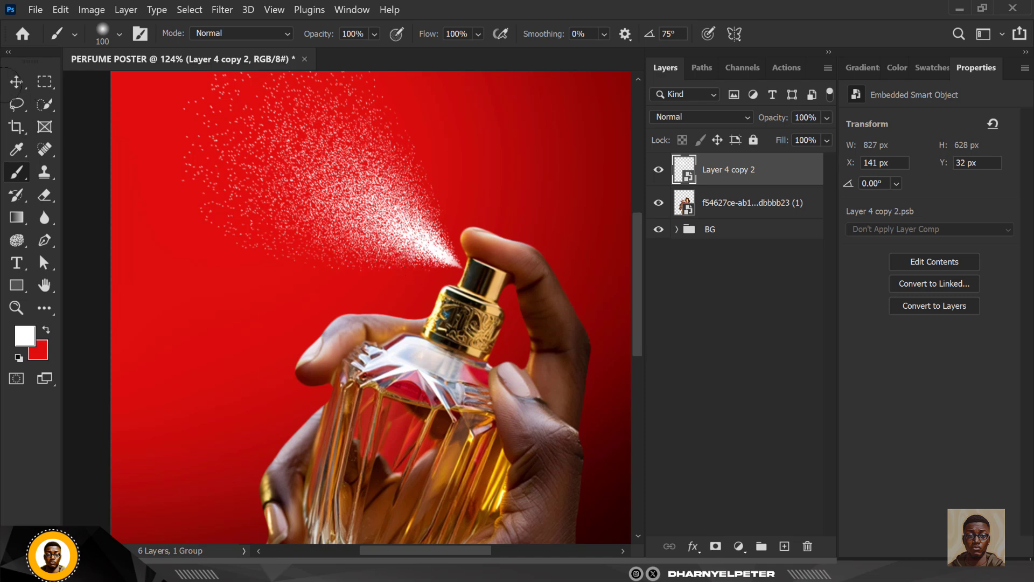
scroll(516, 314, "down", 3)
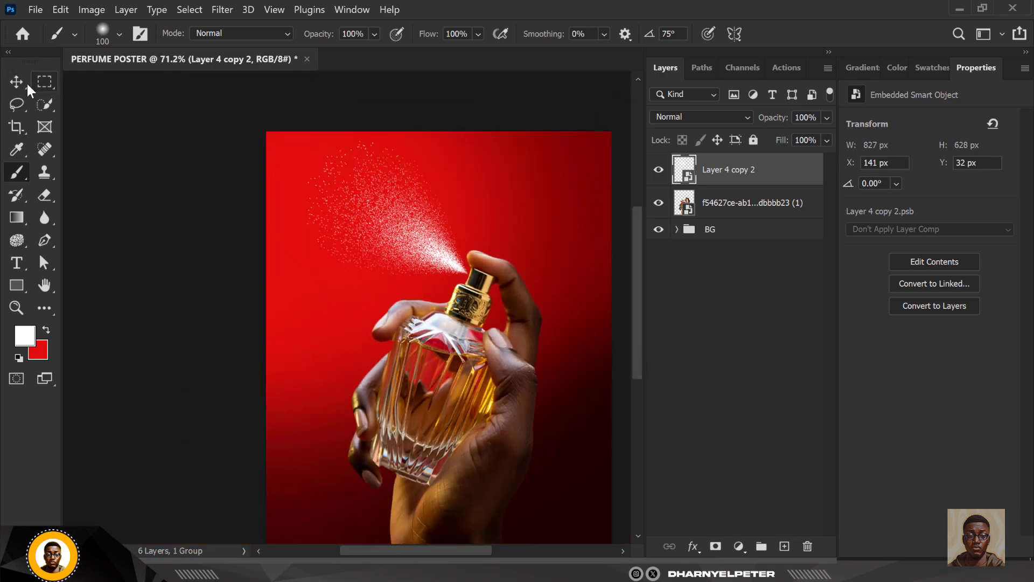
key("v")
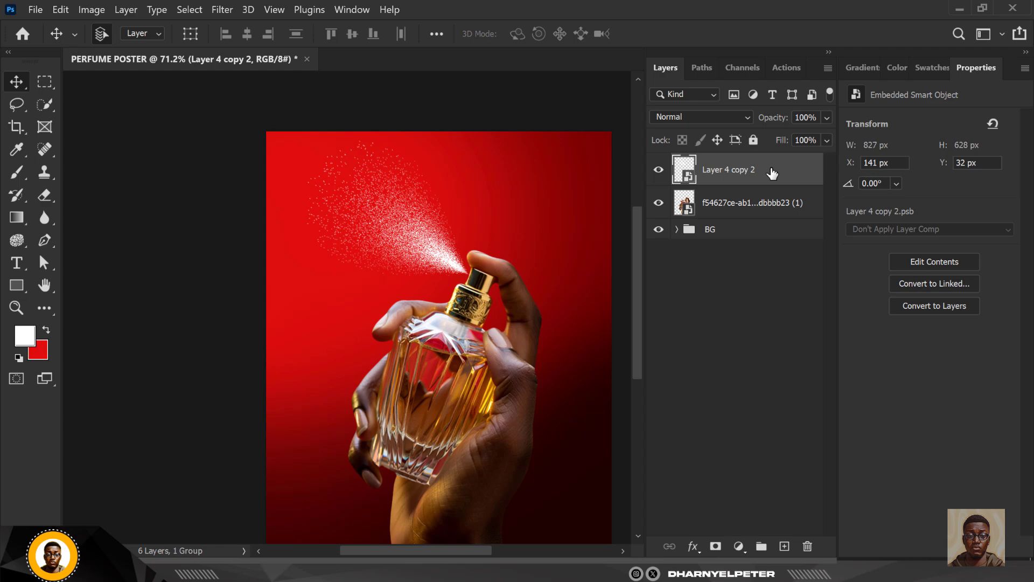
left_click(225, 15)
left_click(226, 10)
left_click(211, 10)
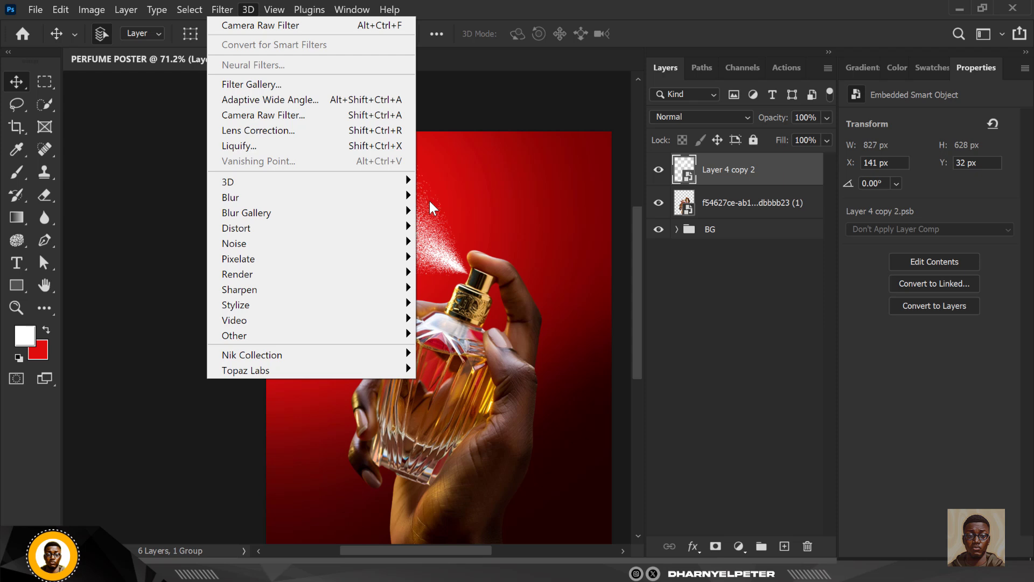
left_click(783, 175)
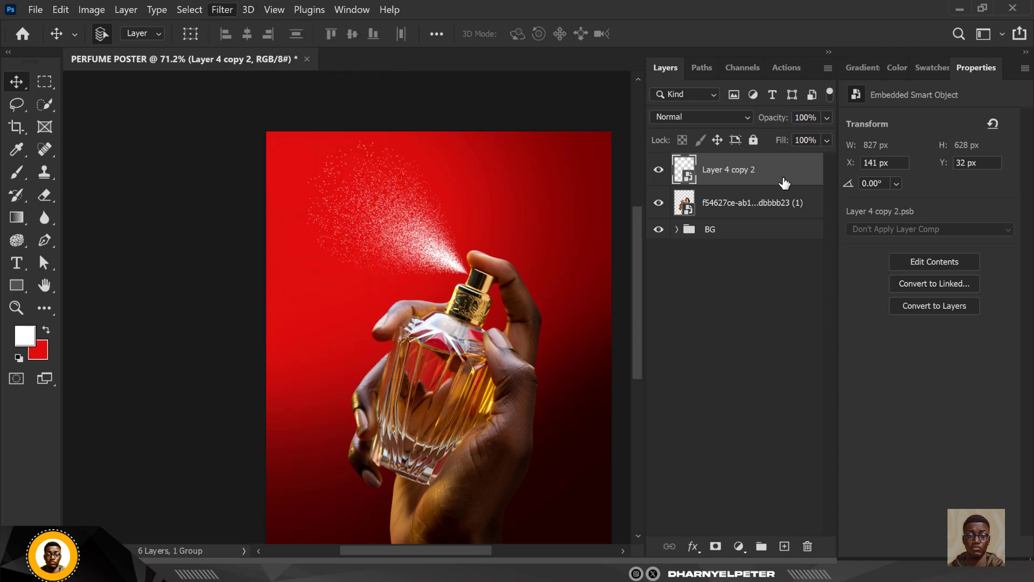
left_click(758, 209)
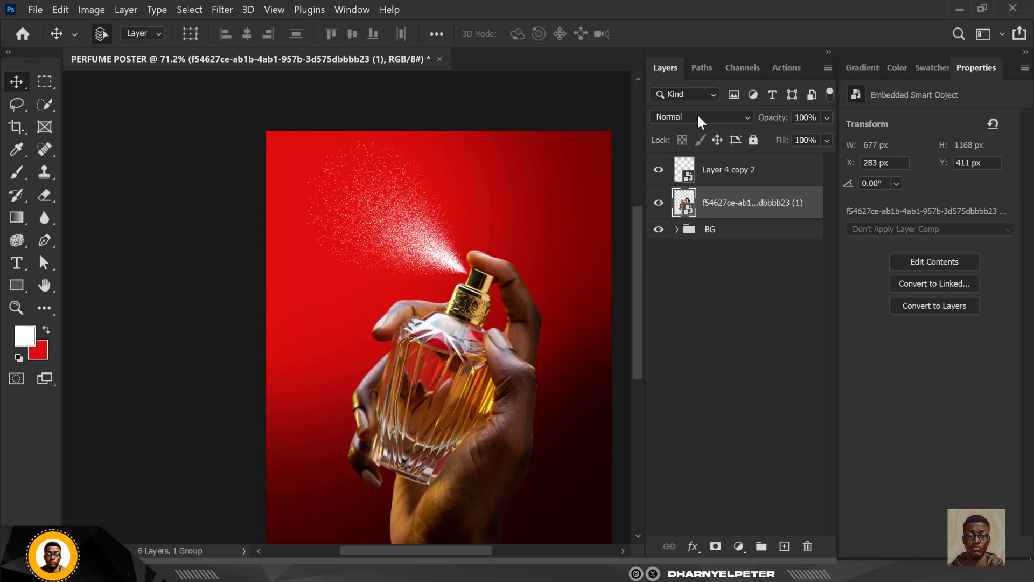
left_click(760, 171)
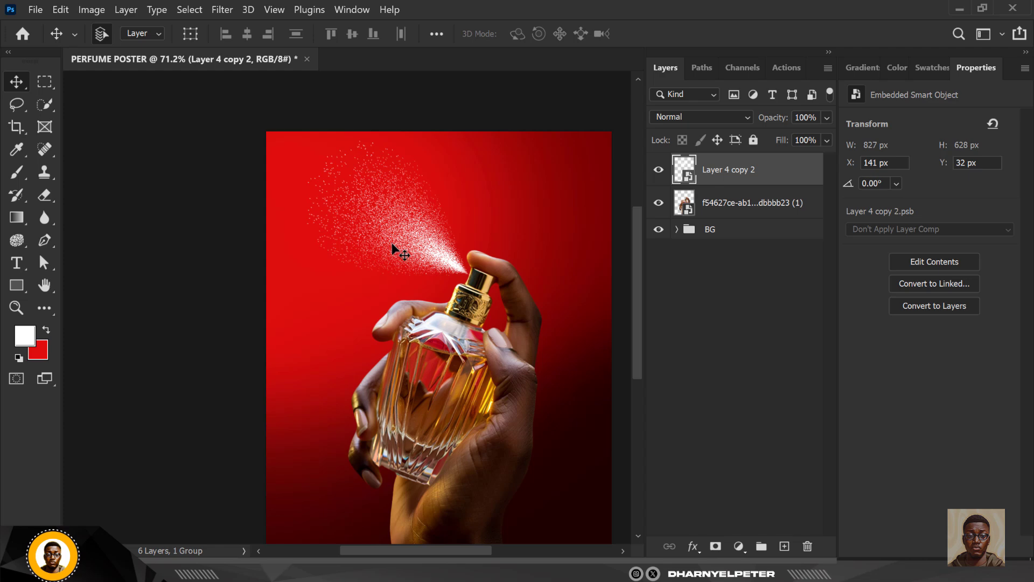
- Soften the white spray layer with a Gaussian Blur of 1.7 pixels radius
scroll(391, 172, "up", 2)
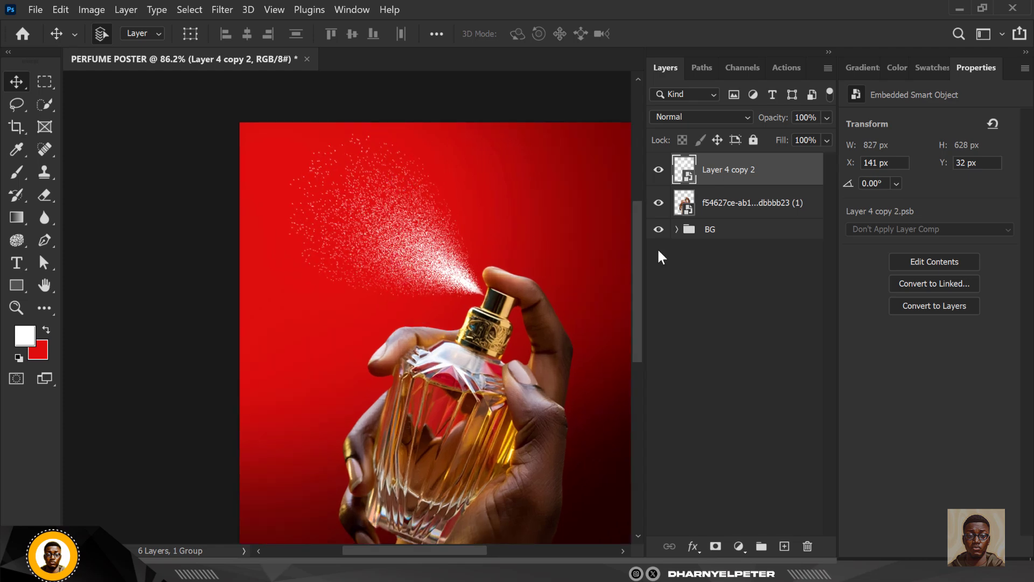
left_click(218, 10)
mouse_move(377, 197)
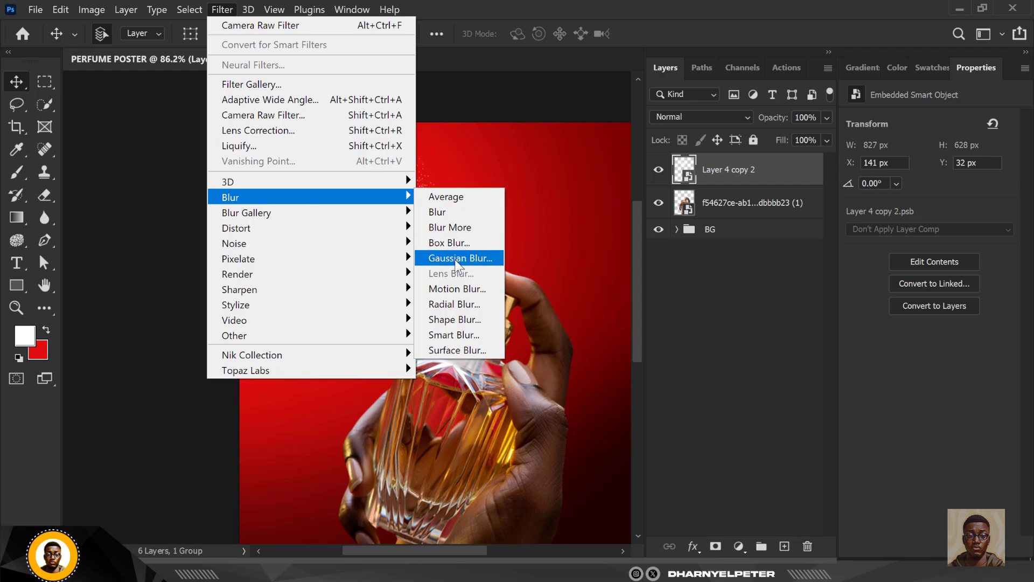
left_click(458, 258)
left_click_drag(761, 309, 770, 313)
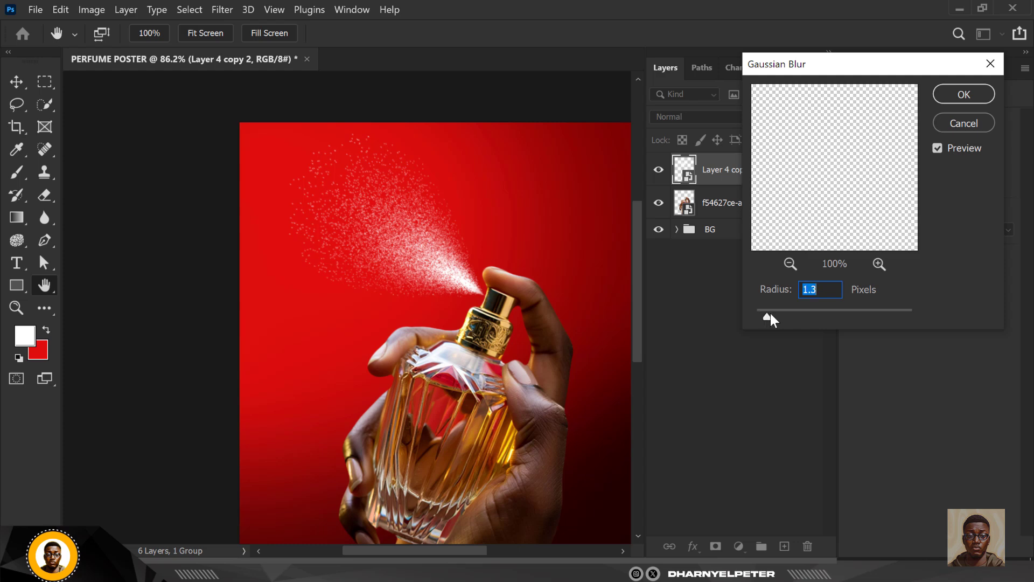
left_click(946, 101)
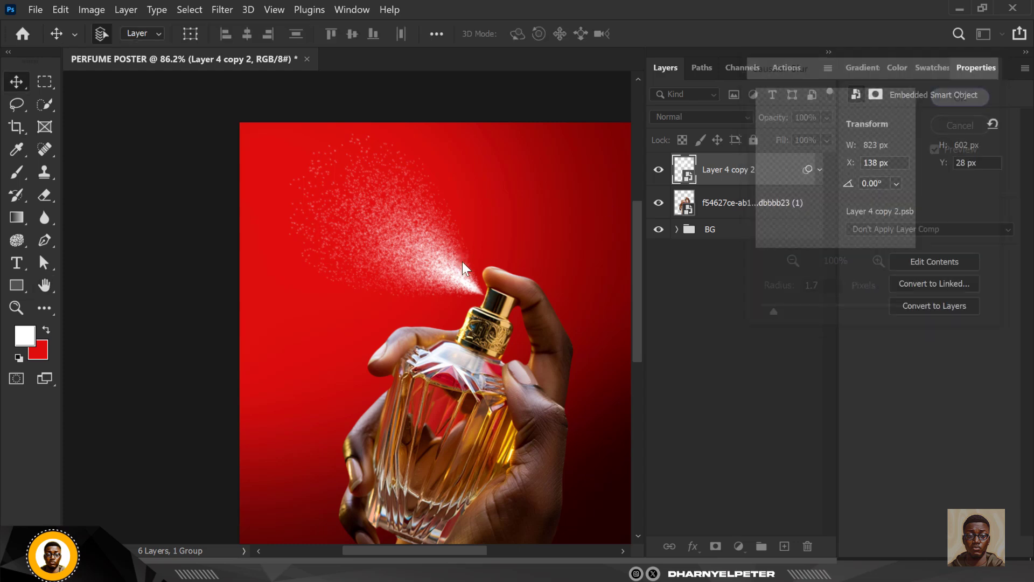
- Nudge the spray layer 6 px right and 4 px down so its tip meets the perfume nozzle
scroll(461, 293, "down", 4)
scroll(462, 295, "up", 10)
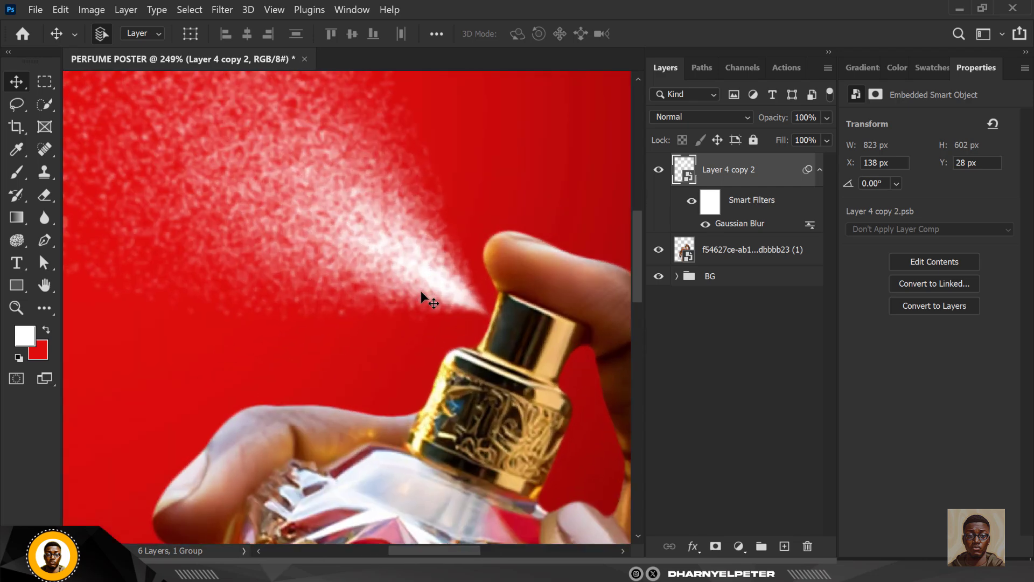
key("Right")
key("Right")
key("Right")
key("Right")
key("Right")
key("Right")
key("Down")
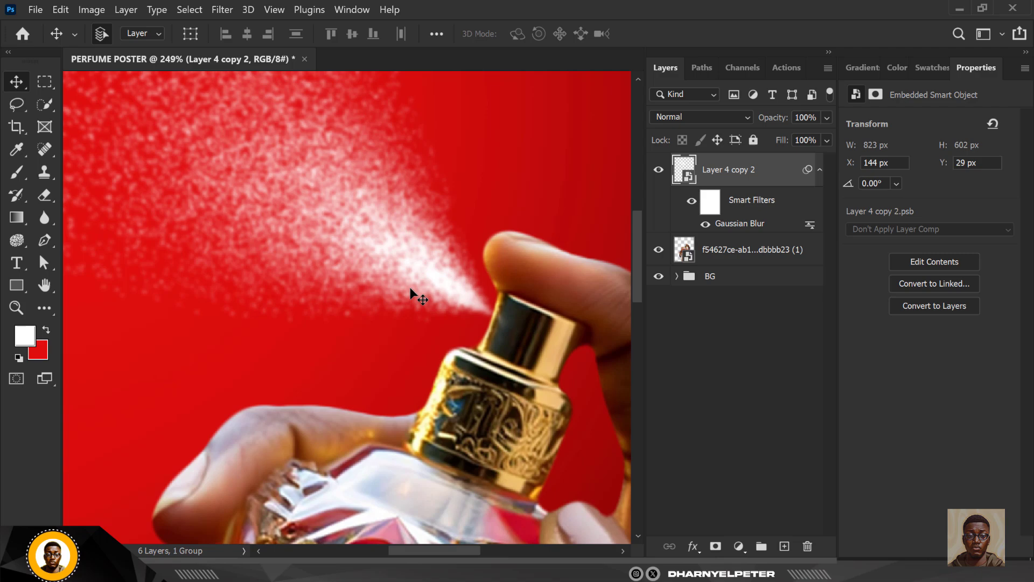
key("Down")
key("Down")
key("Down")
scroll(410, 290, "down", 7)
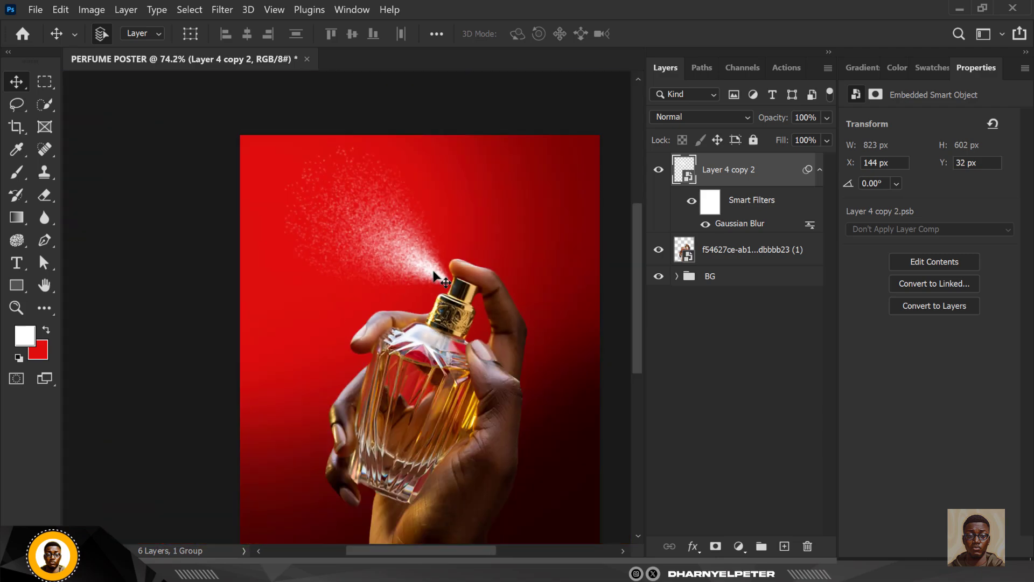
left_click_drag(434, 276, 352, 226)
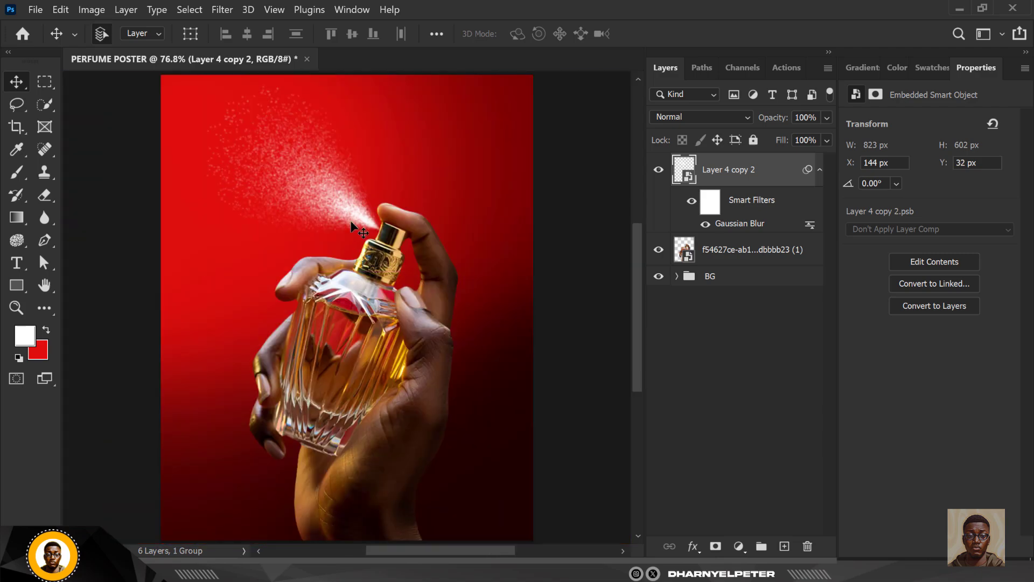
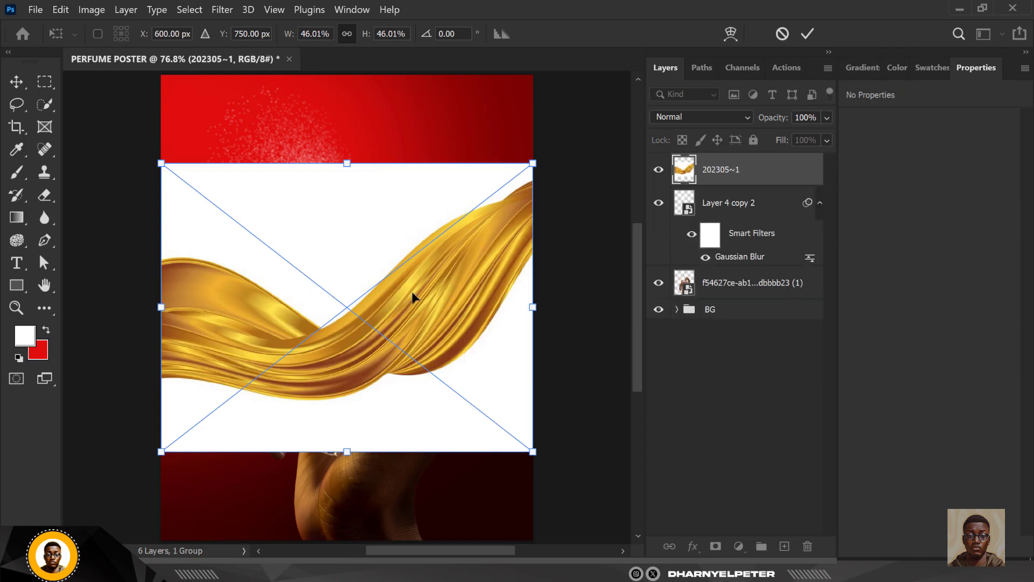
- Place the gold fabric image across the poster at Y 495 px and rasterize it to remove its white background
left_click_drag(413, 296, 420, 355)
key("Return")
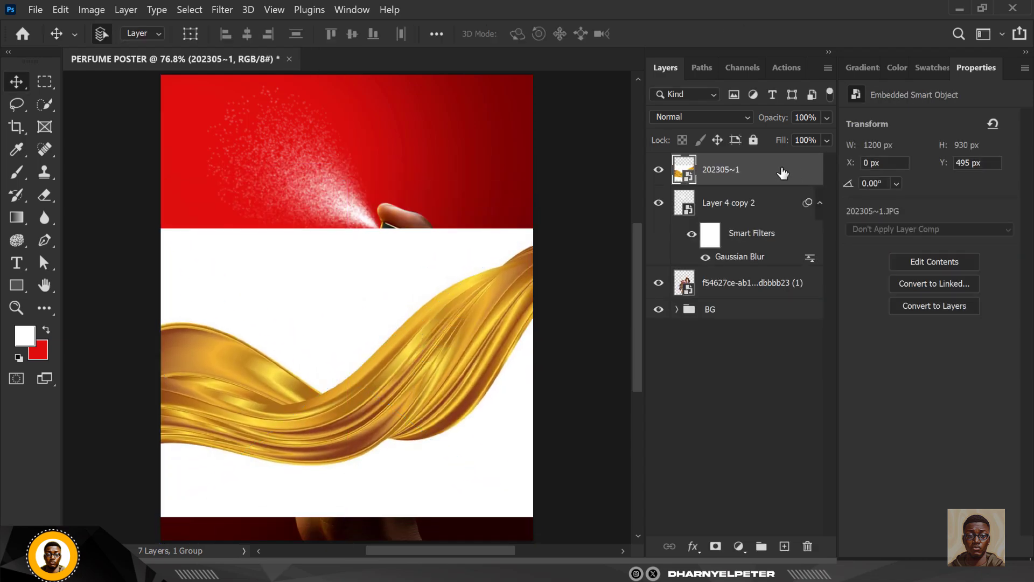
right_click(778, 170)
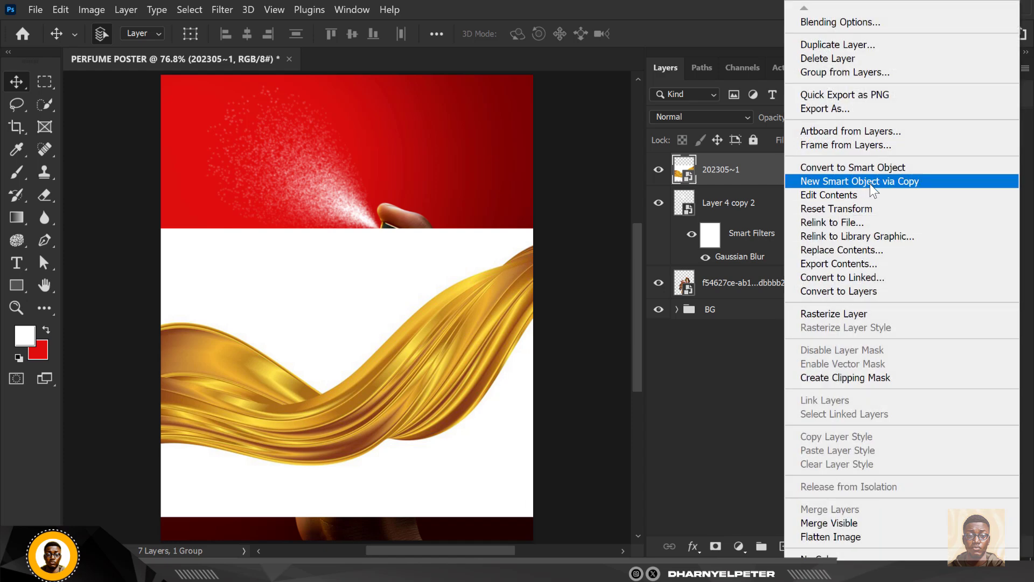
left_click(834, 314)
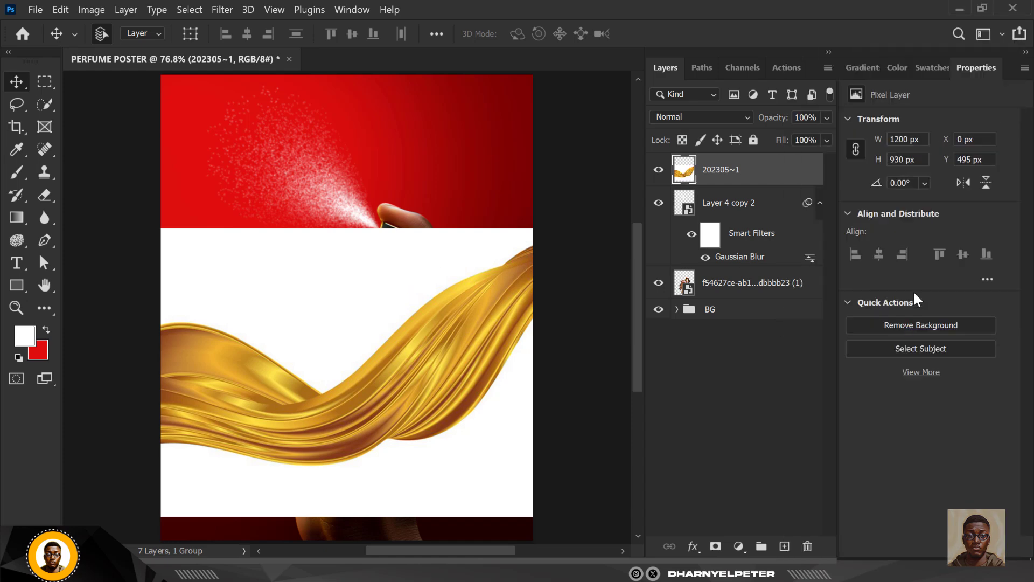
left_click(942, 325)
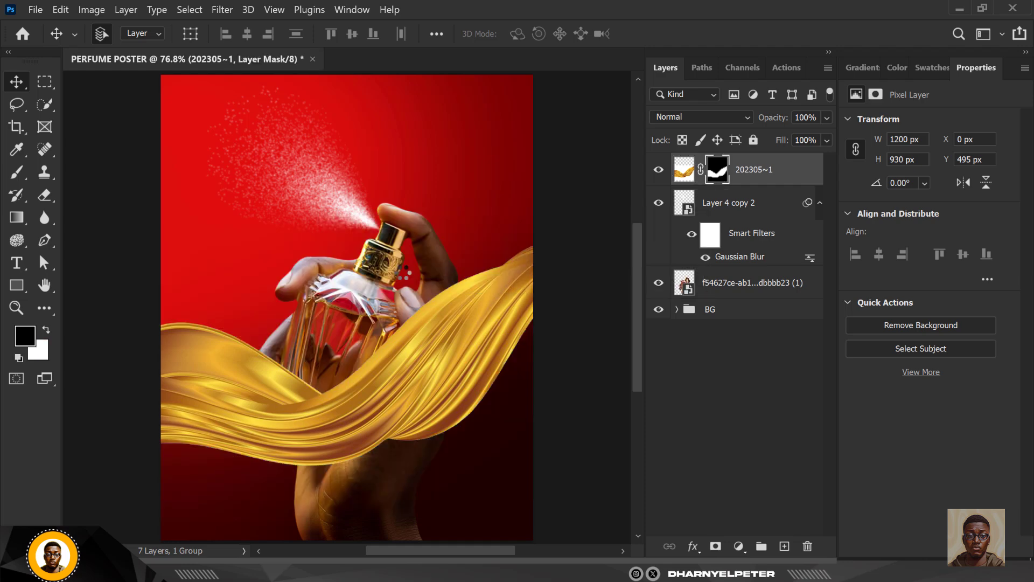
- Convert the gold fabric cutout to a smart object and apply a Gaussian Blur of 4.6 pixels radius
right_click(776, 175)
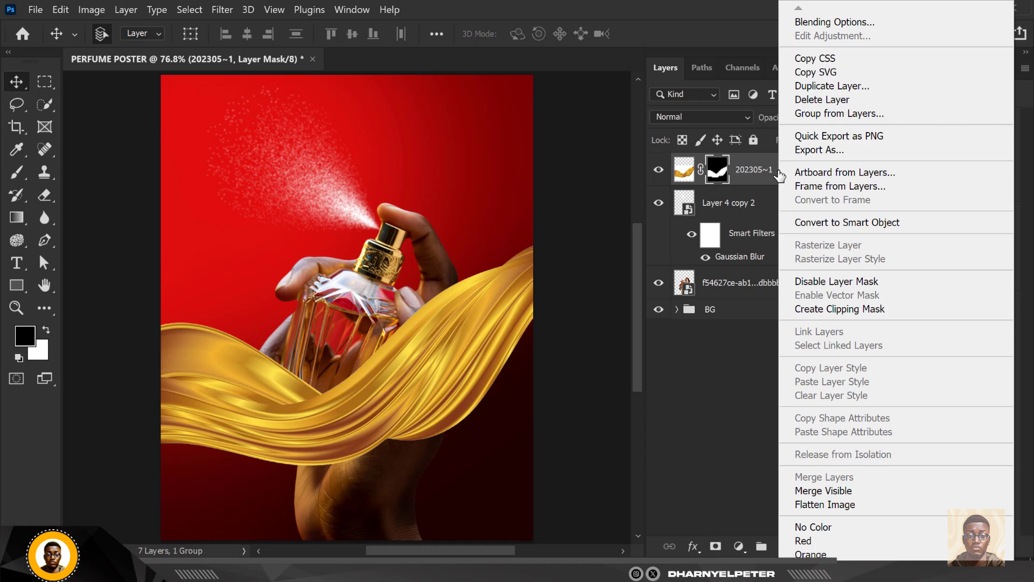
left_click(830, 221)
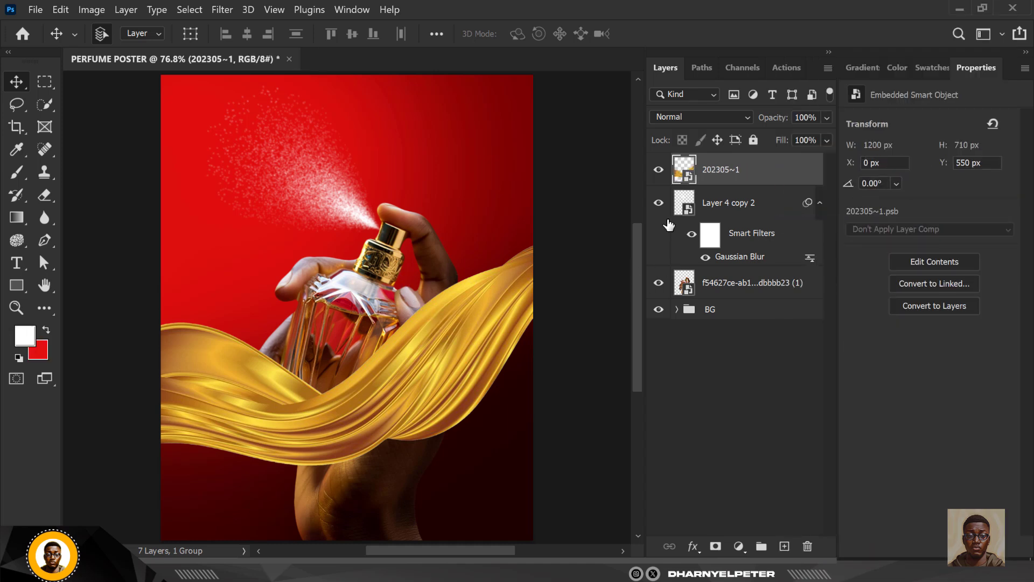
left_click(222, 10)
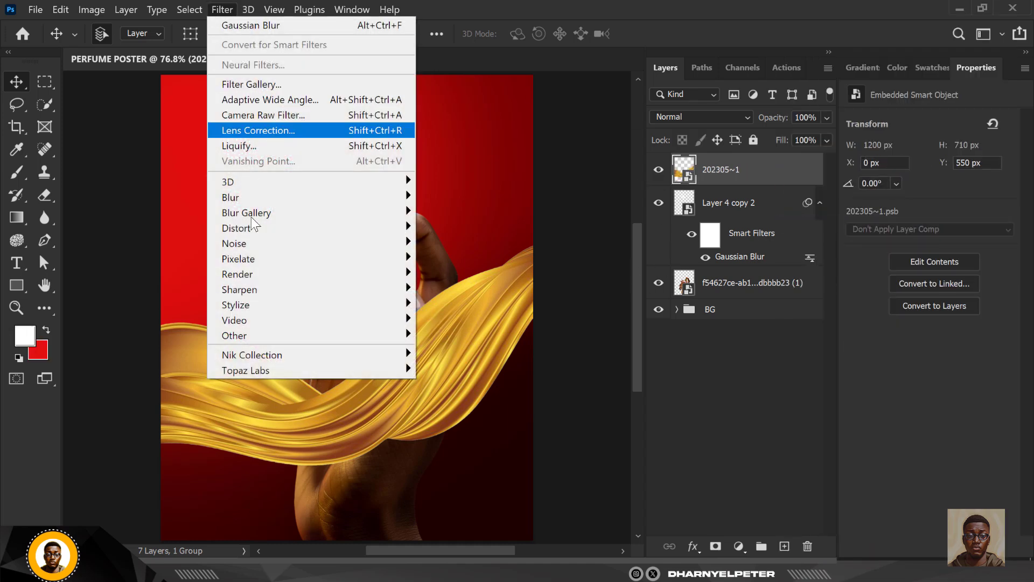
mouse_move(257, 197)
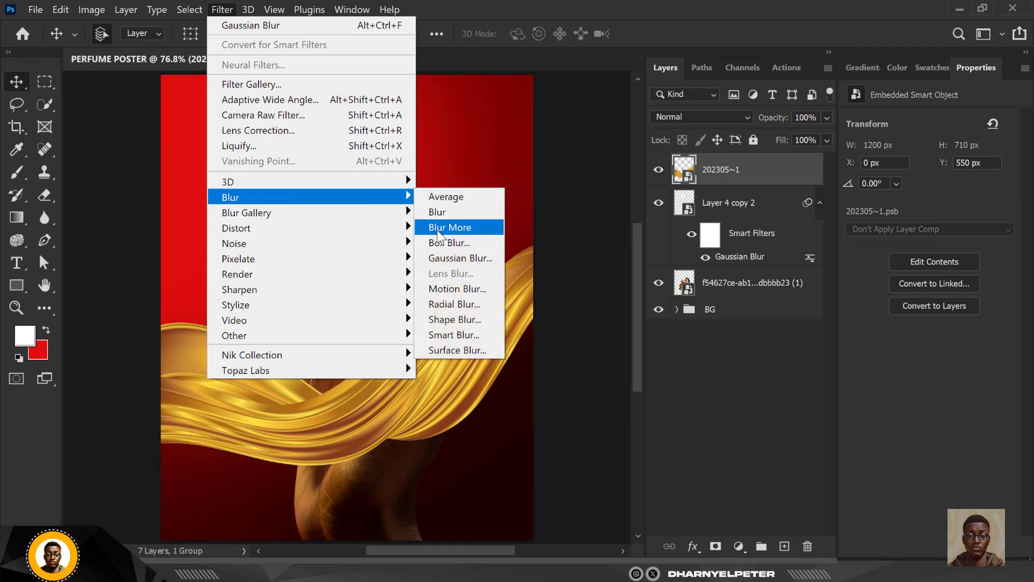
left_click(446, 257)
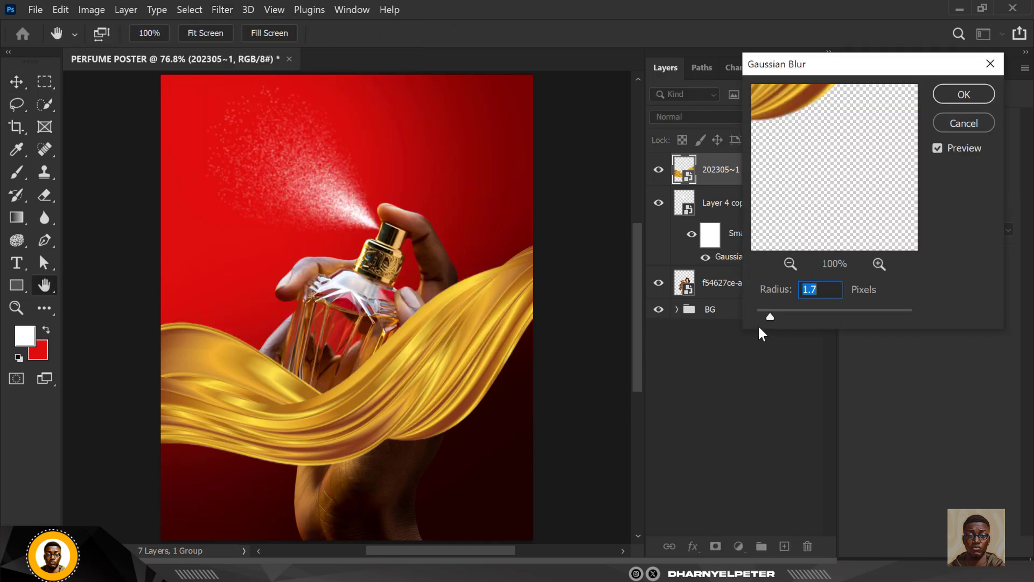
left_click_drag(774, 312, 795, 315)
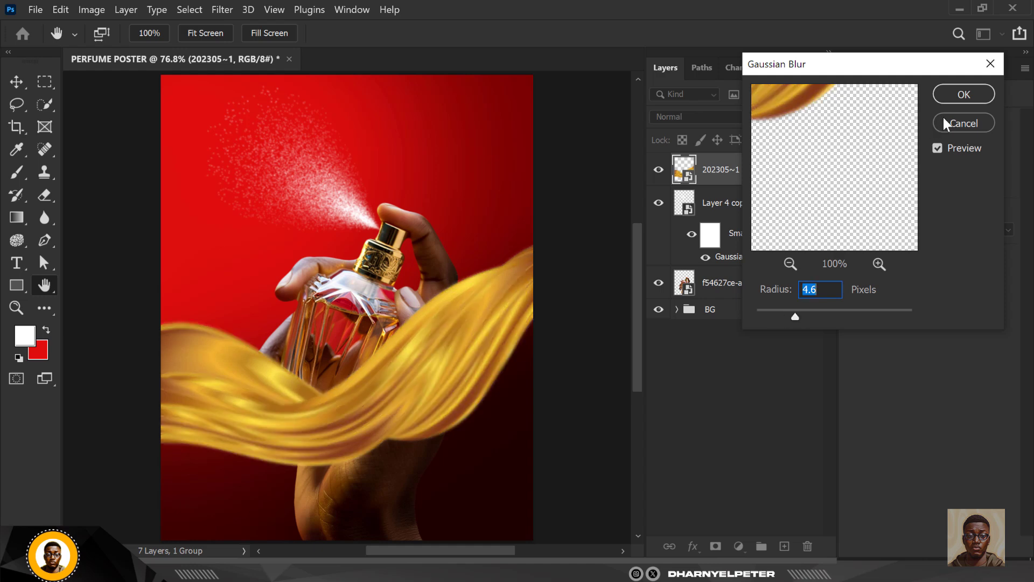
left_click(962, 96)
- Enlarge the gold fabric to 205.35% and move it to X -499 px, Y 333 px so it covers the wrist along the poster's lower edge
scroll(462, 284, "down", 5)
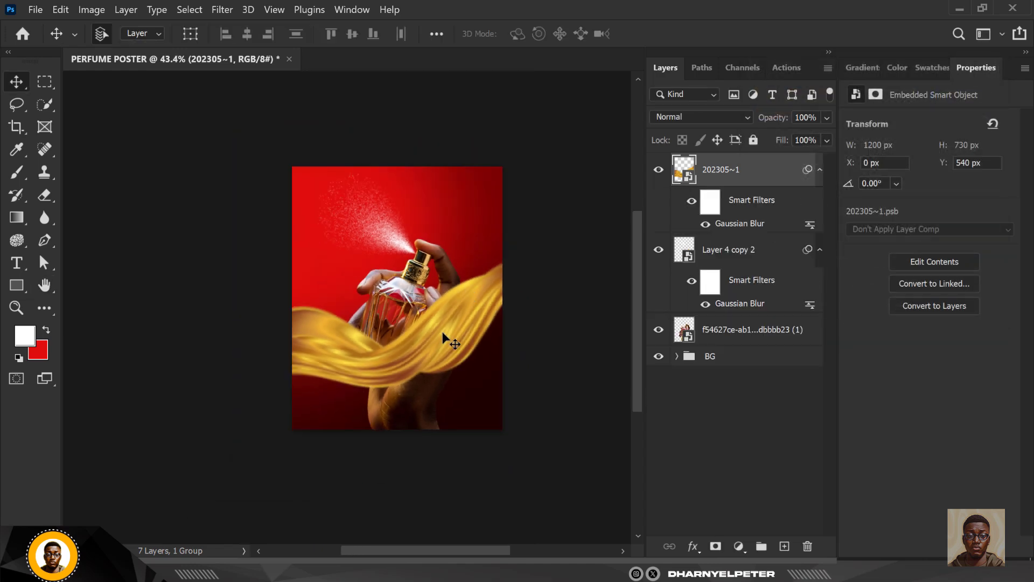
key("ctrl+t")
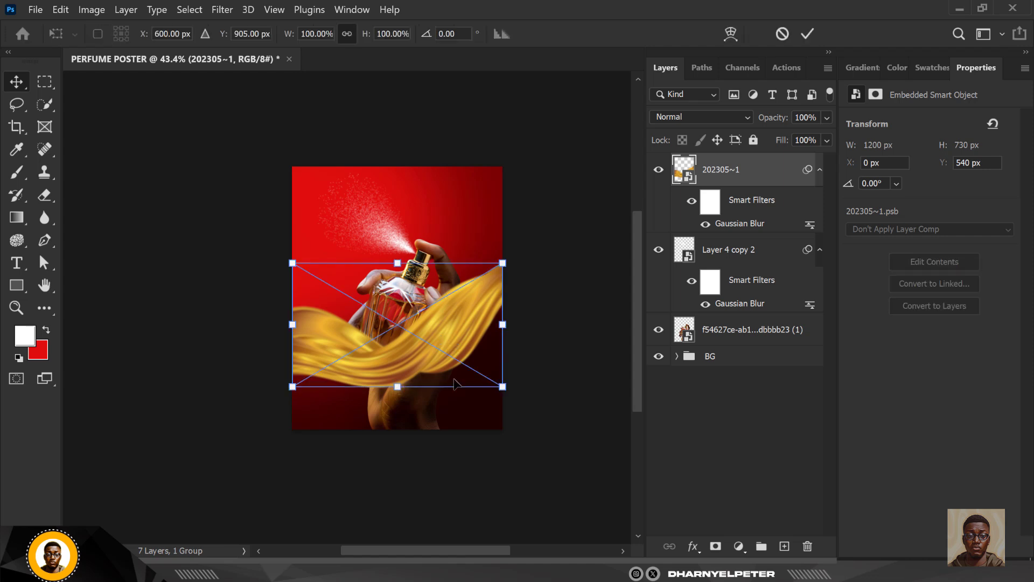
left_click_drag(502, 390, 601, 475)
left_click_drag(467, 361, 487, 369)
scroll(449, 343, "up", 2)
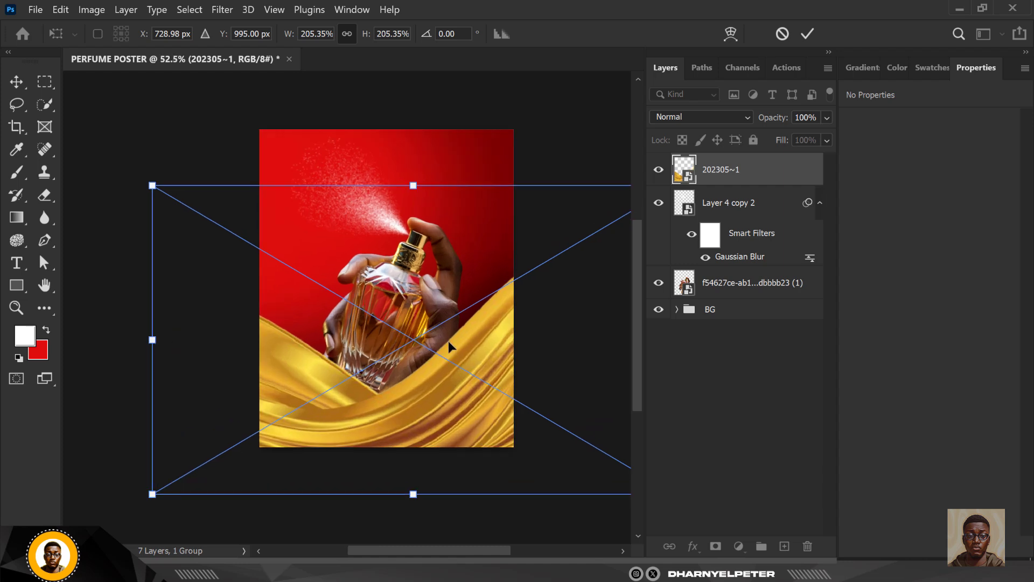
key("Return")
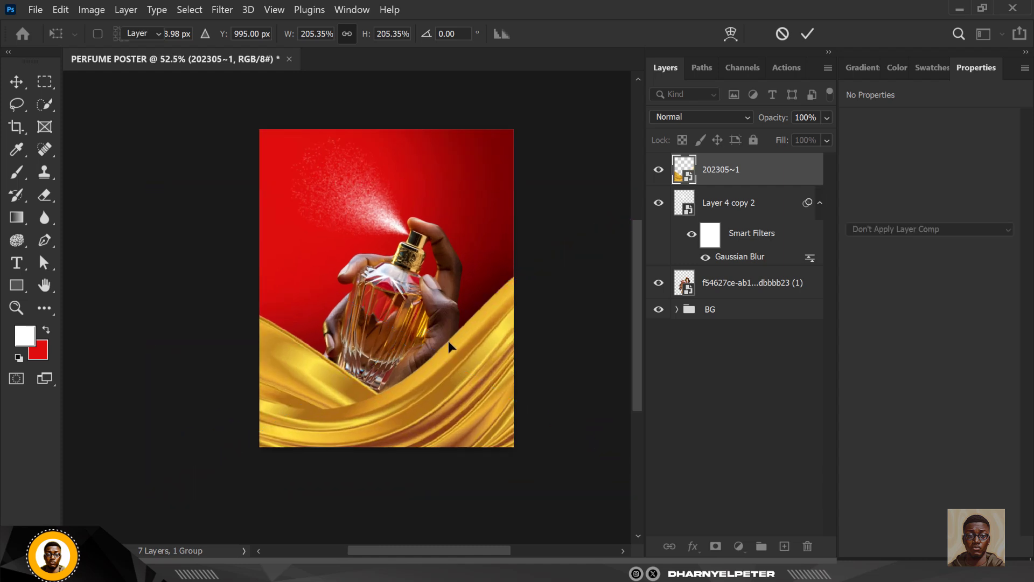
scroll(448, 341, "up", 3)
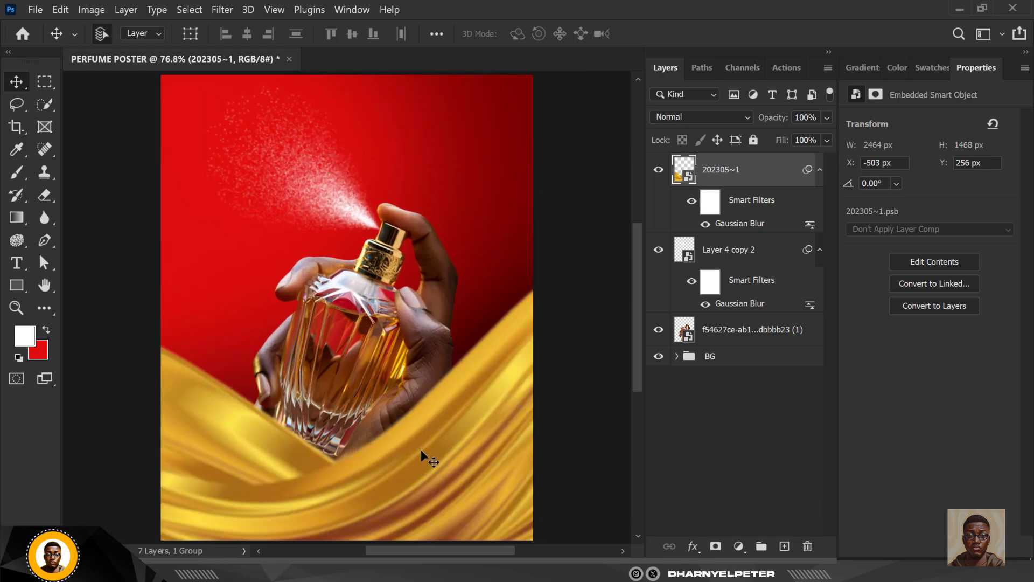
left_click_drag(422, 448, 424, 470)
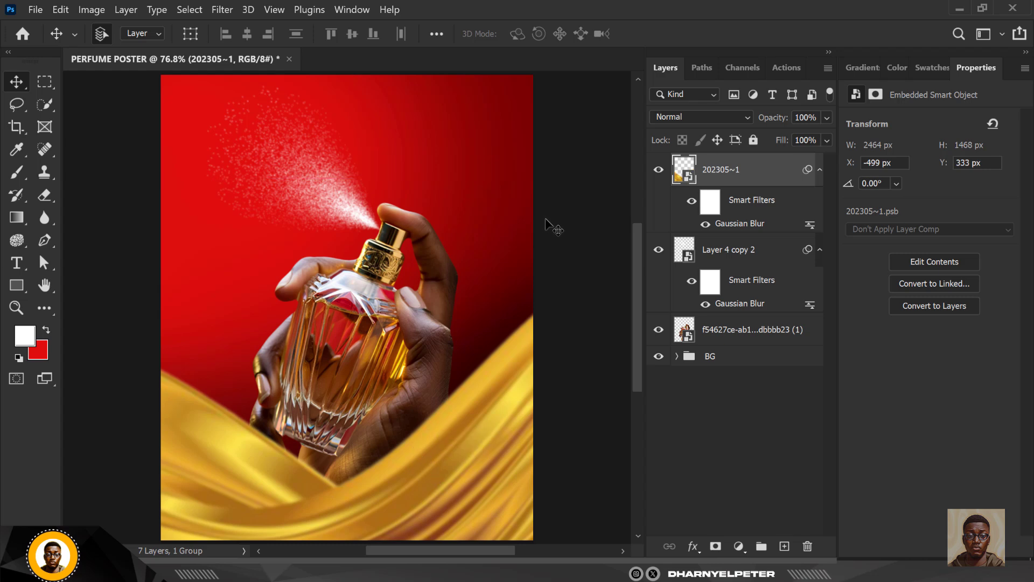
- Scale the spray and hand-with-perfume layers together to 89.91% and centre them at X 556 px, Y 750.50 px
scroll(520, 207, "down", 2)
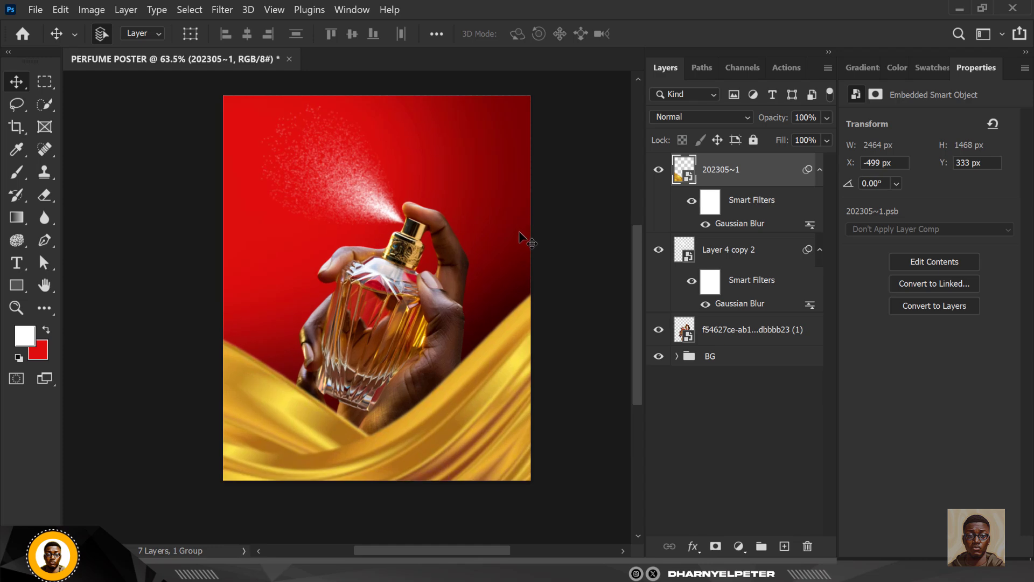
left_click(749, 254)
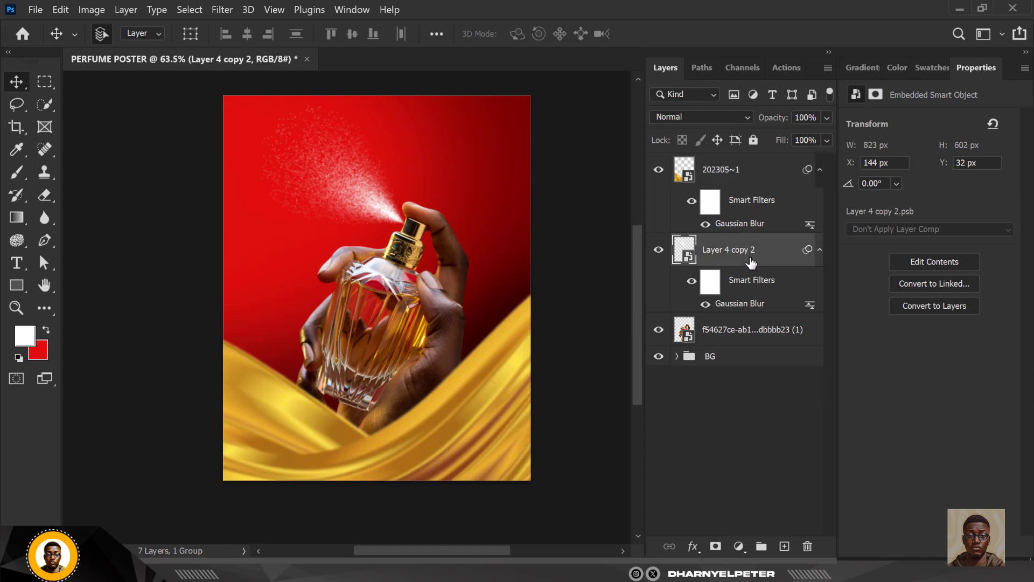
left_click(759, 335, "shift")
key("ctrl+t")
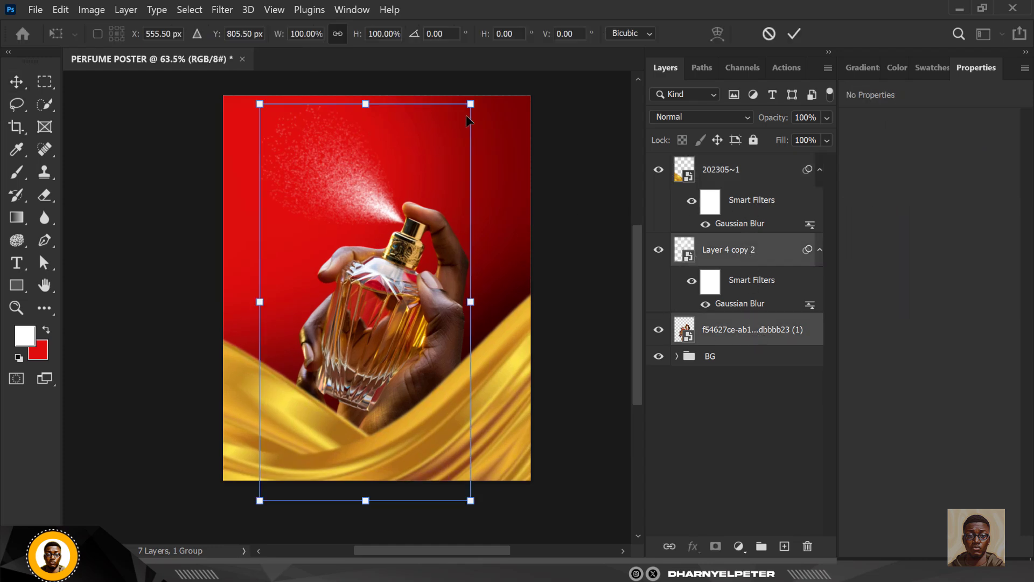
left_click_drag(472, 100, 464, 122)
left_click_drag(412, 279, 409, 265)
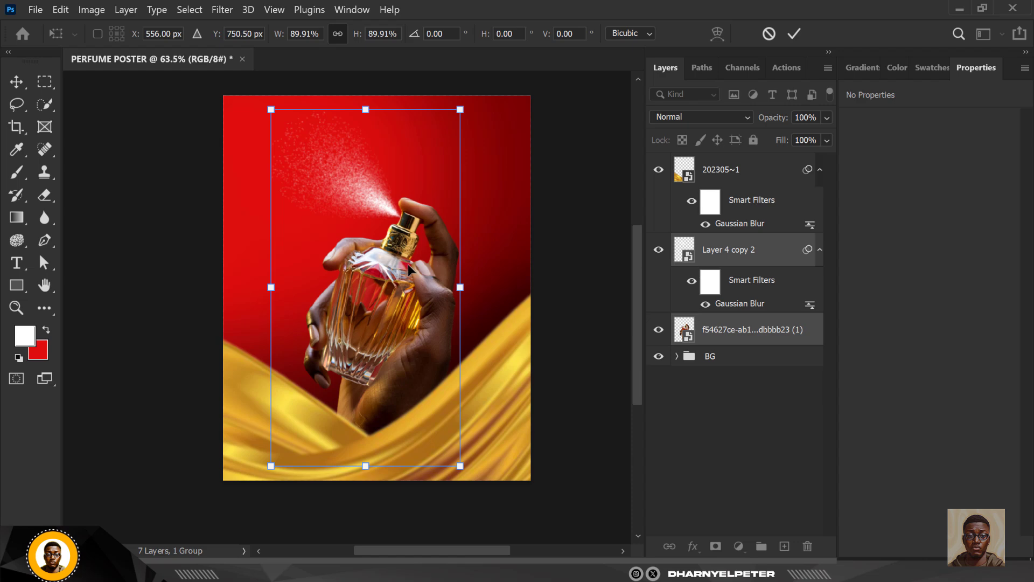
key("shift+Up")
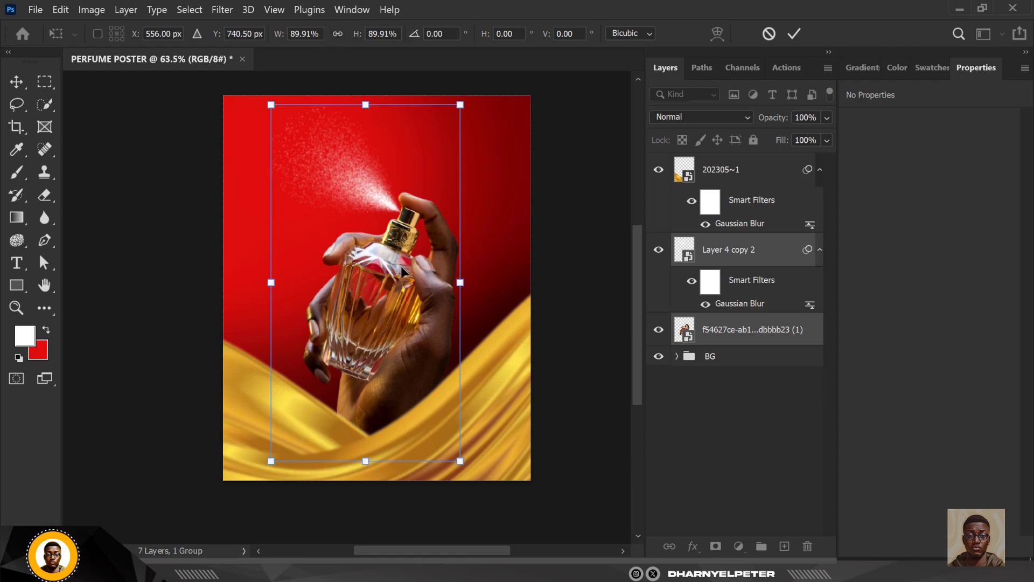
key("Return")
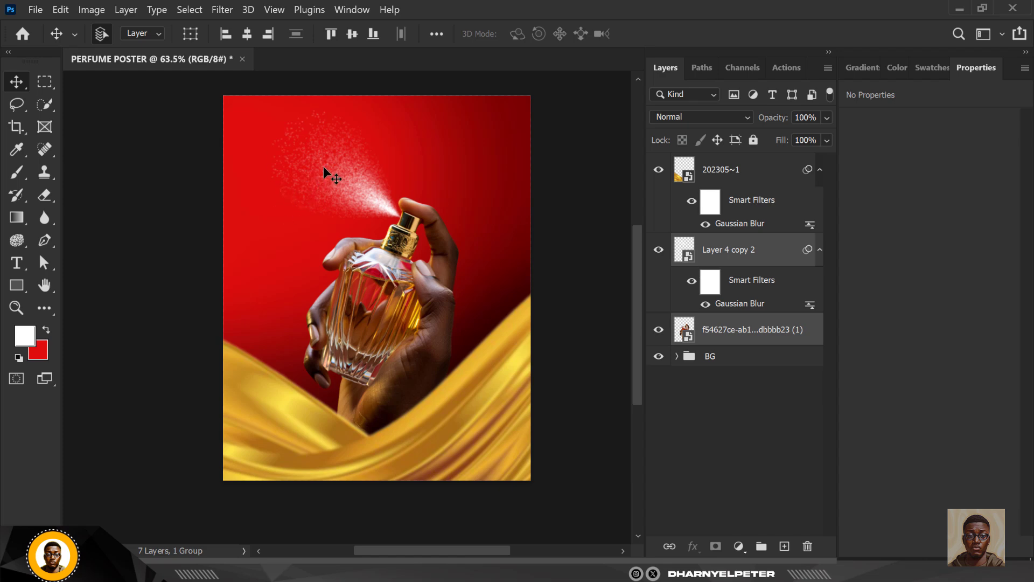
- Enlarge the spray layer to about 873 × 650 px at X 98 px, Y 0 px, keeping its tip at the nozzle
left_click(764, 254)
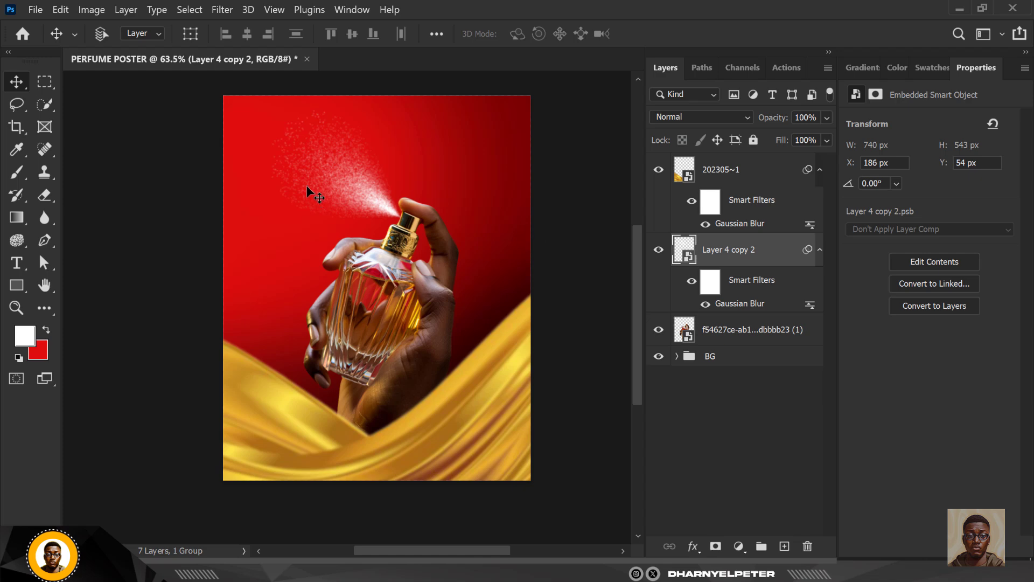
key("ctrl+t")
left_click_drag(272, 110, 254, 96)
left_click_drag(387, 214, 387, 213)
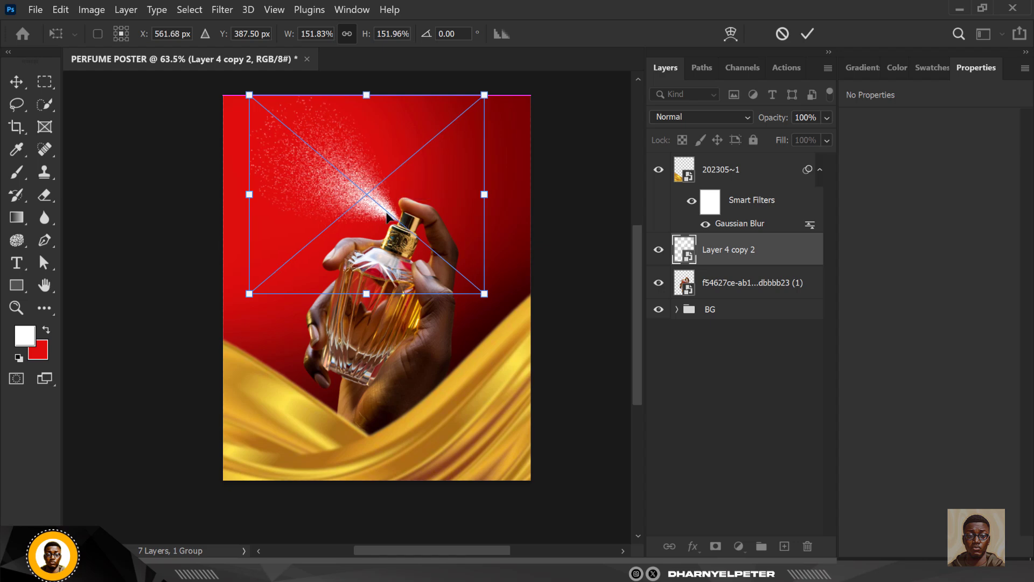
key("Return")
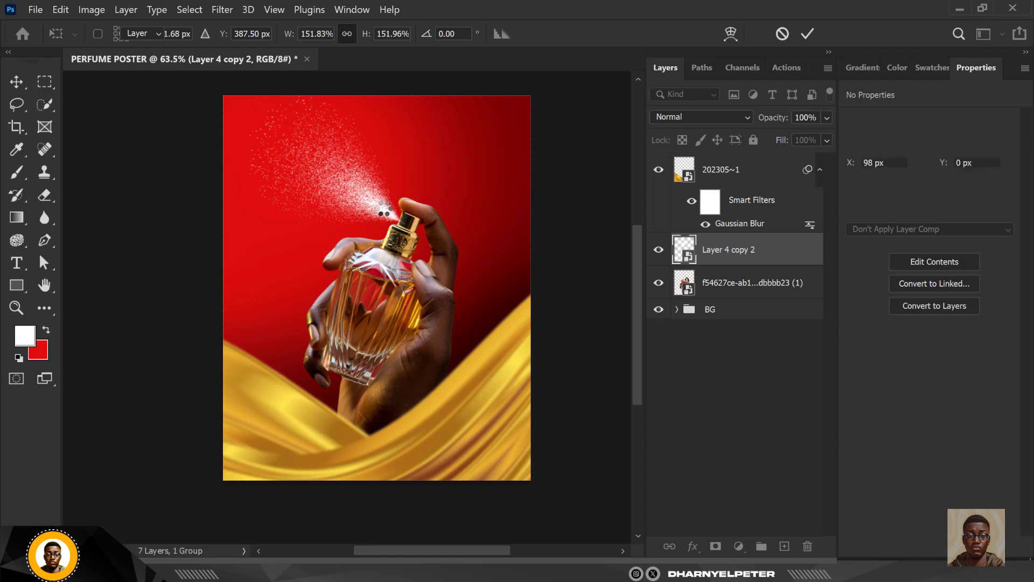
scroll(387, 214, "up", 3)
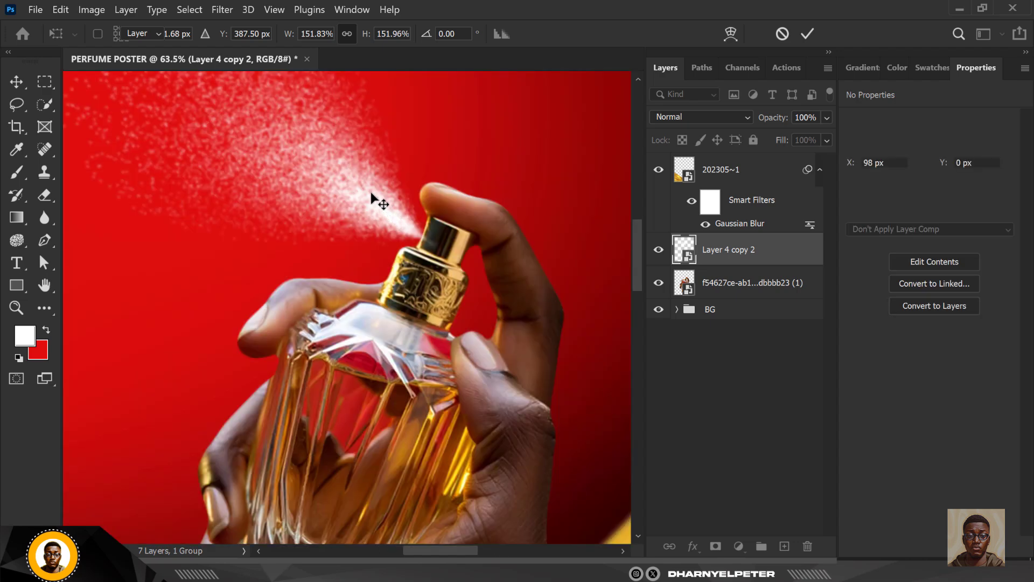
scroll(372, 197, "up", 2)
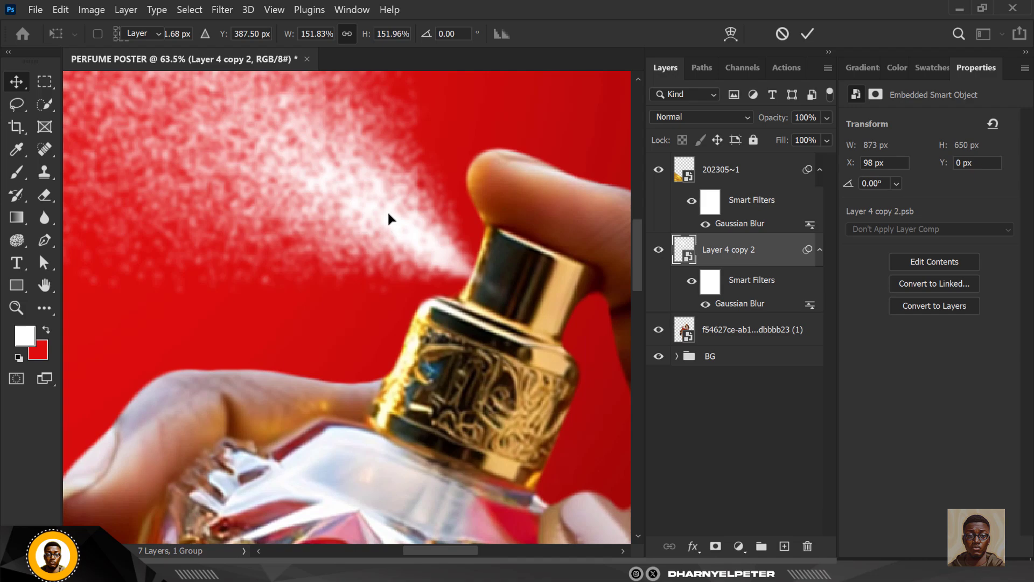
key("Return")
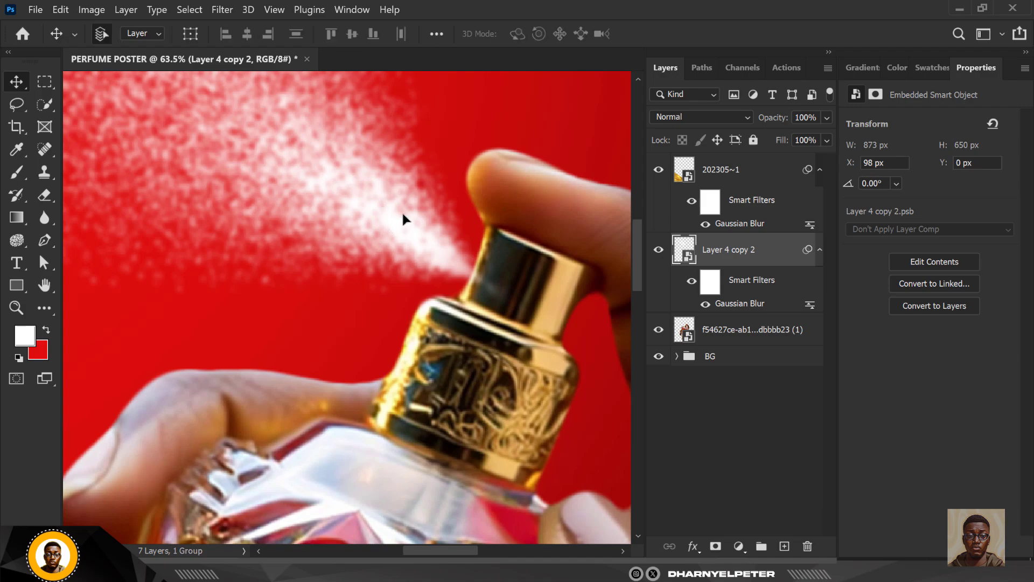
scroll(403, 219, "down", 2)
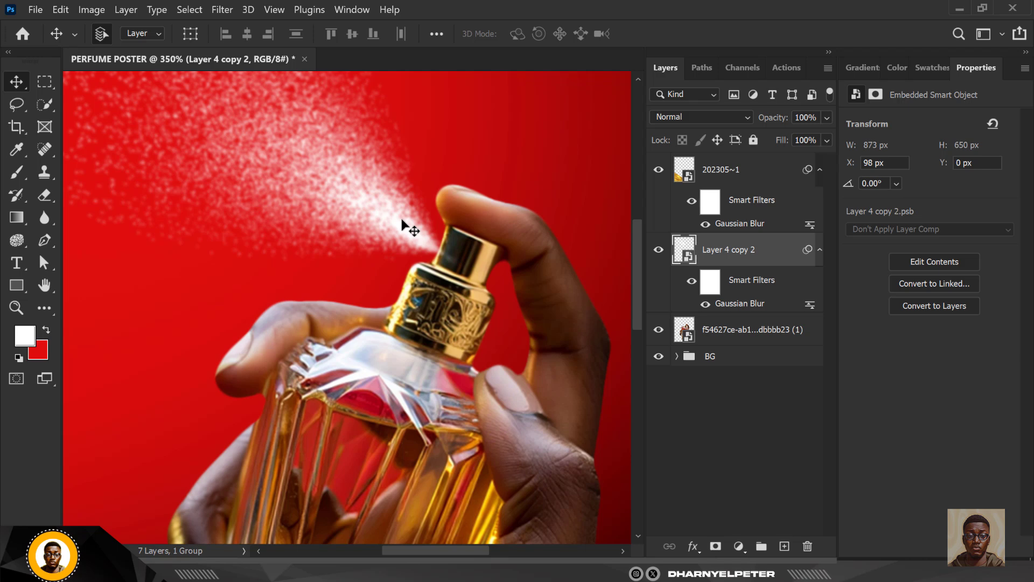
scroll(402, 218, "down", 5)
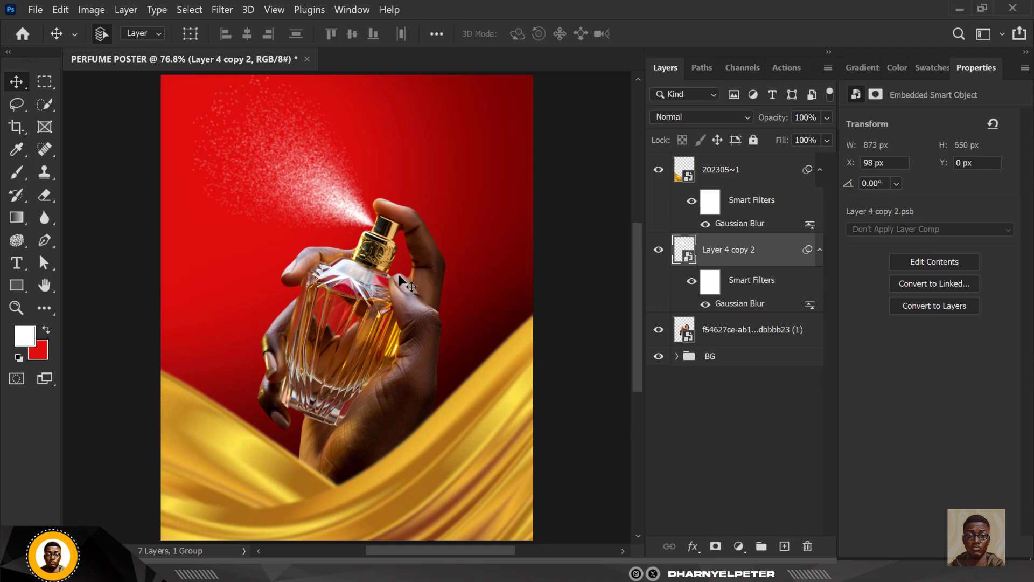
left_click(360, 319)
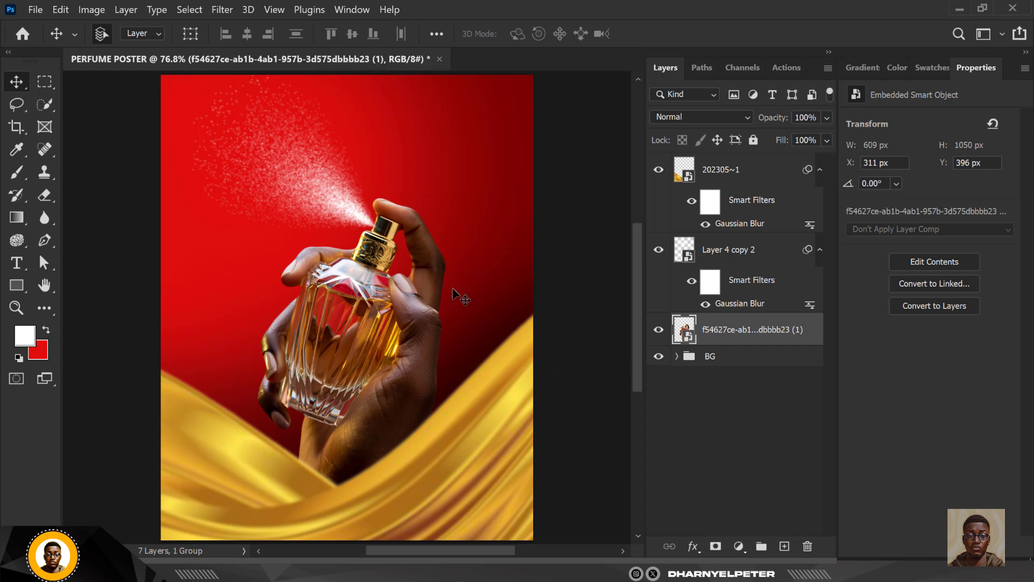
scroll(452, 288, "down", 1)
scroll(461, 295, "up", 1)
scroll(361, 237, "down", 2)
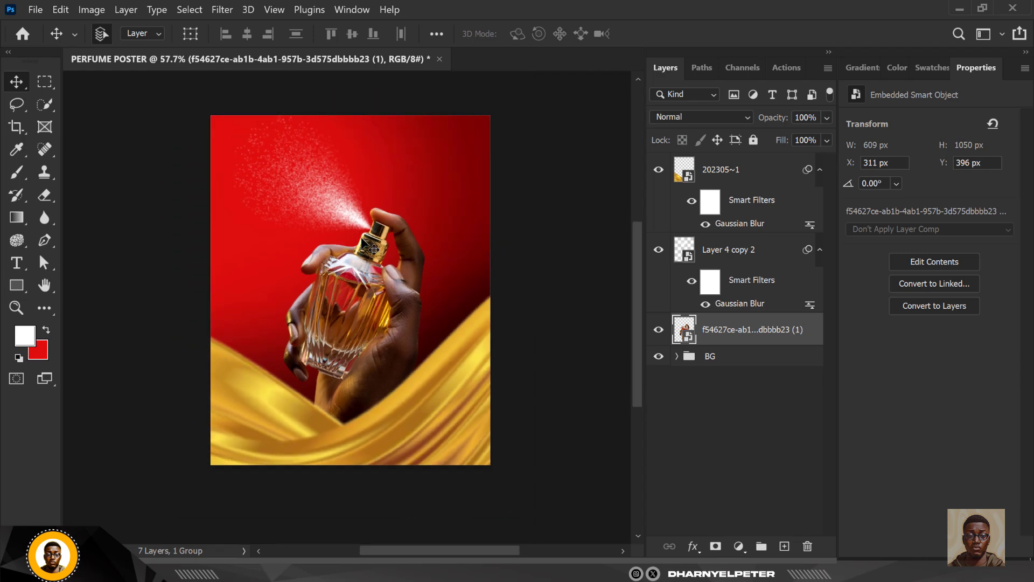
scroll(373, 249, "up", 2)
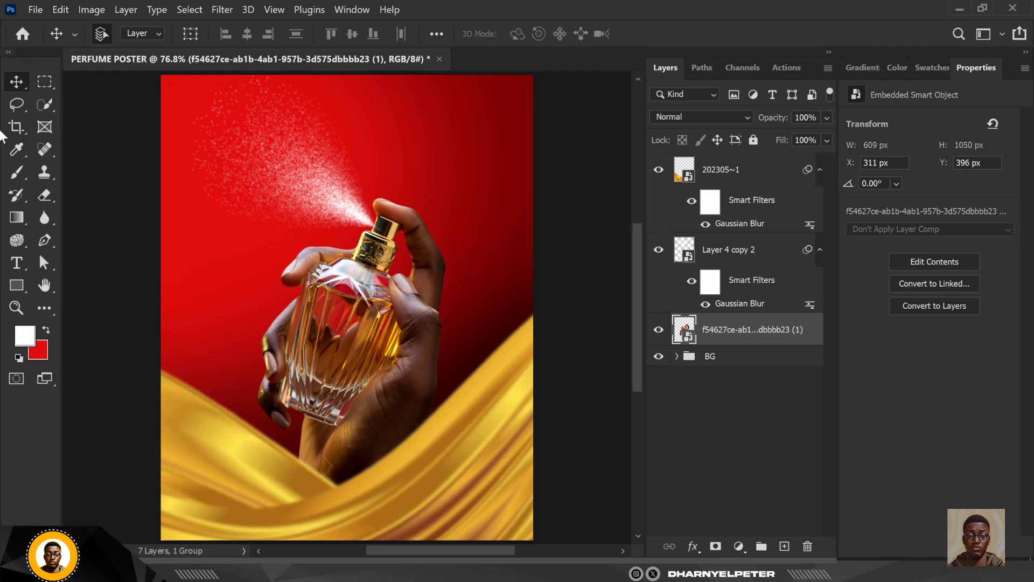
scroll(267, 296, "down", 3)
scroll(334, 296, "up", 2)
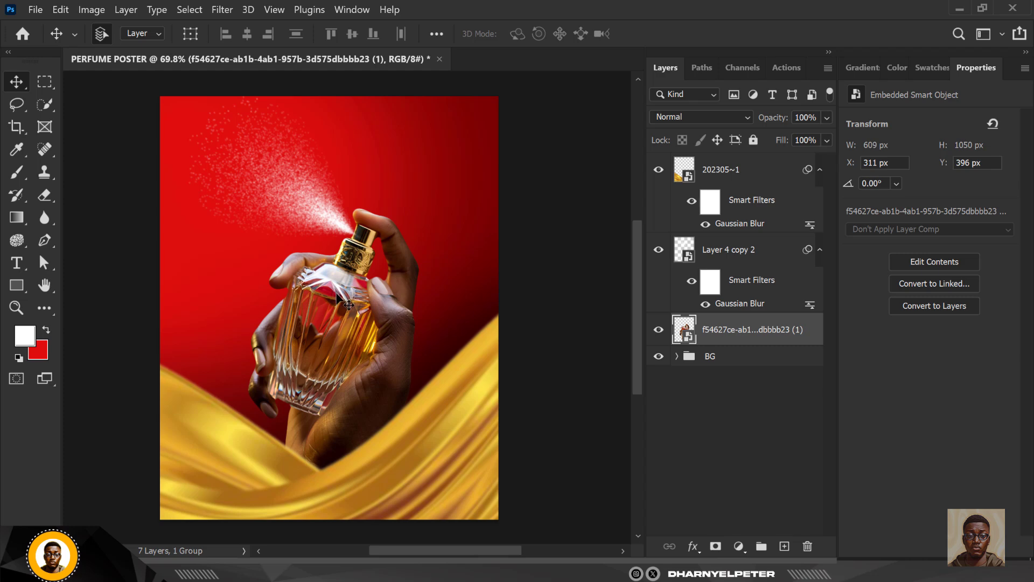
- Add a Hue/Saturation adjustment layer with Hue -90 and place it directly beneath the gold fabric layer
left_click(760, 177)
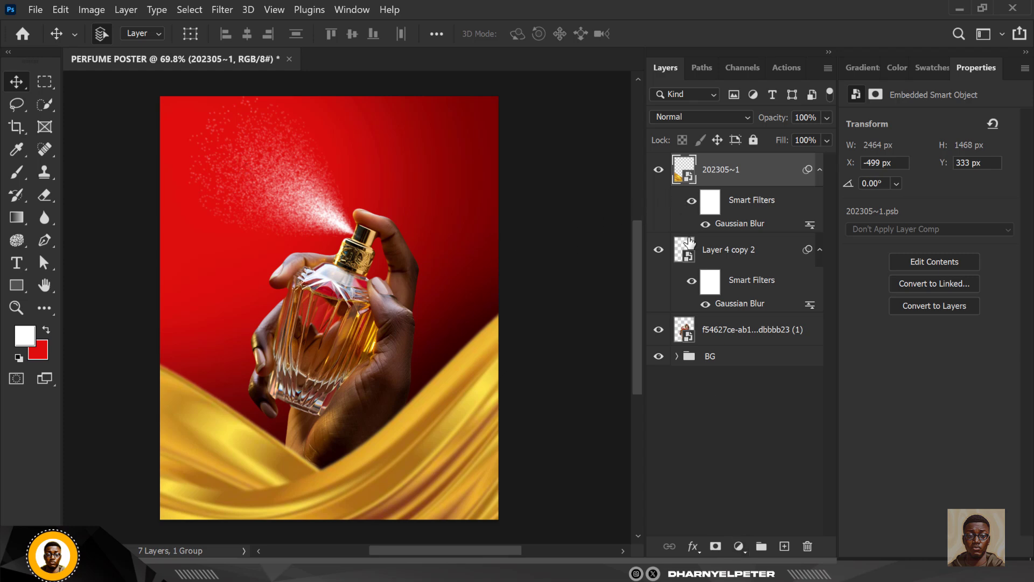
left_click(757, 443)
left_click(738, 546)
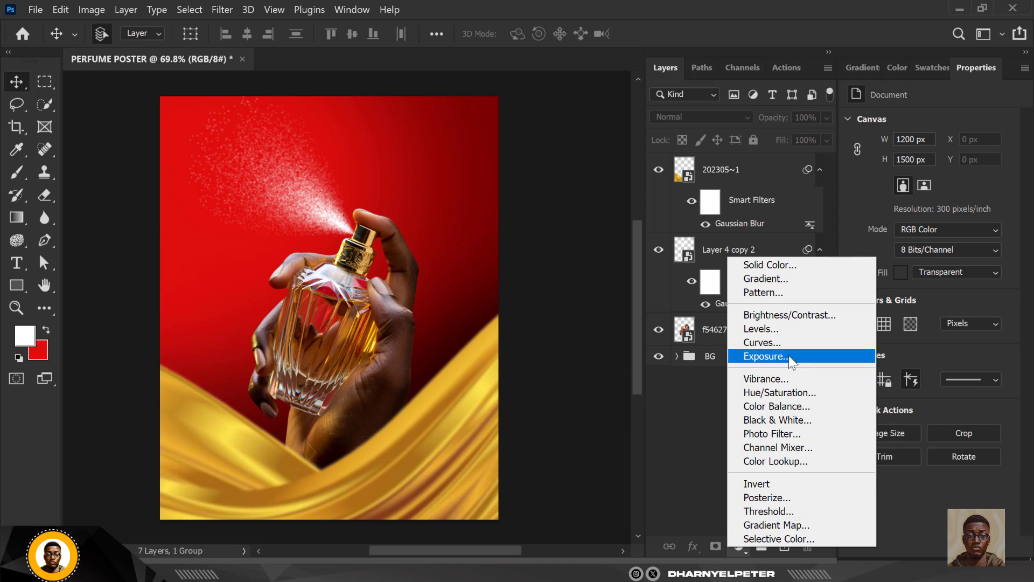
left_click(794, 394)
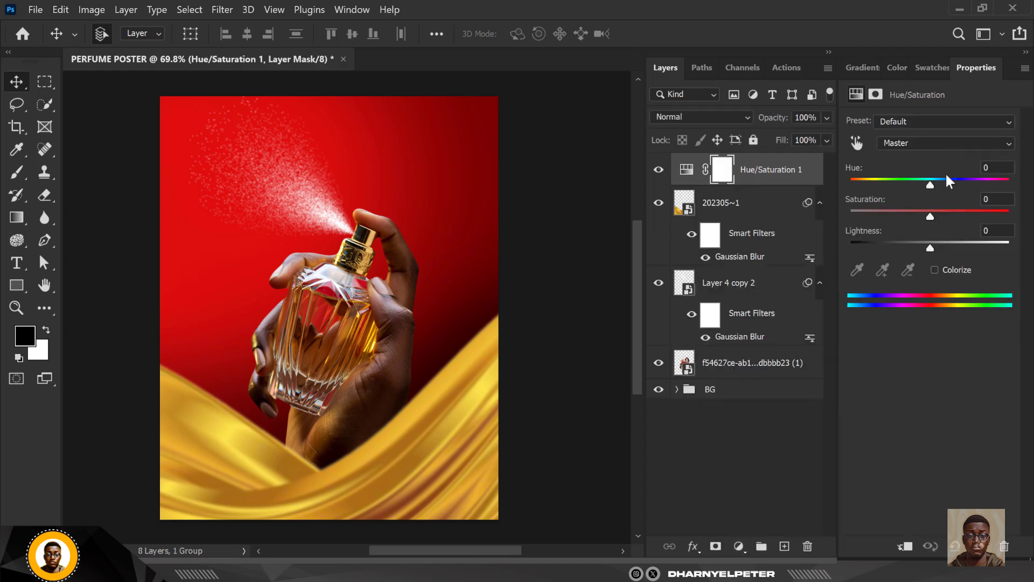
left_click_drag(929, 185, 880, 188)
left_click_drag(807, 186, 799, 270)
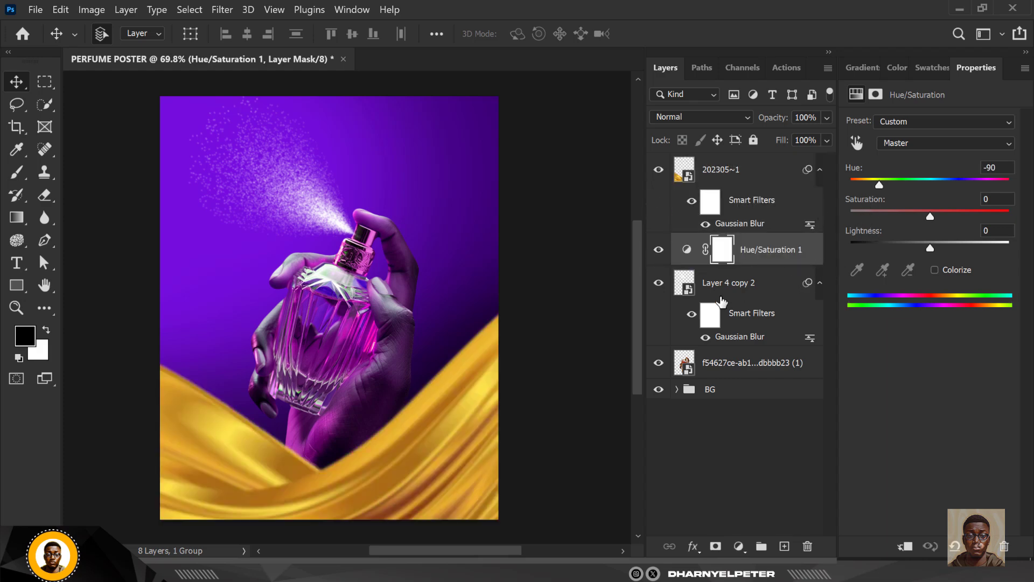
- Set the adjustment layer to Hue -60 and Saturation +17, hiding the gold fabric while tuning and showing it again
left_click(658, 170)
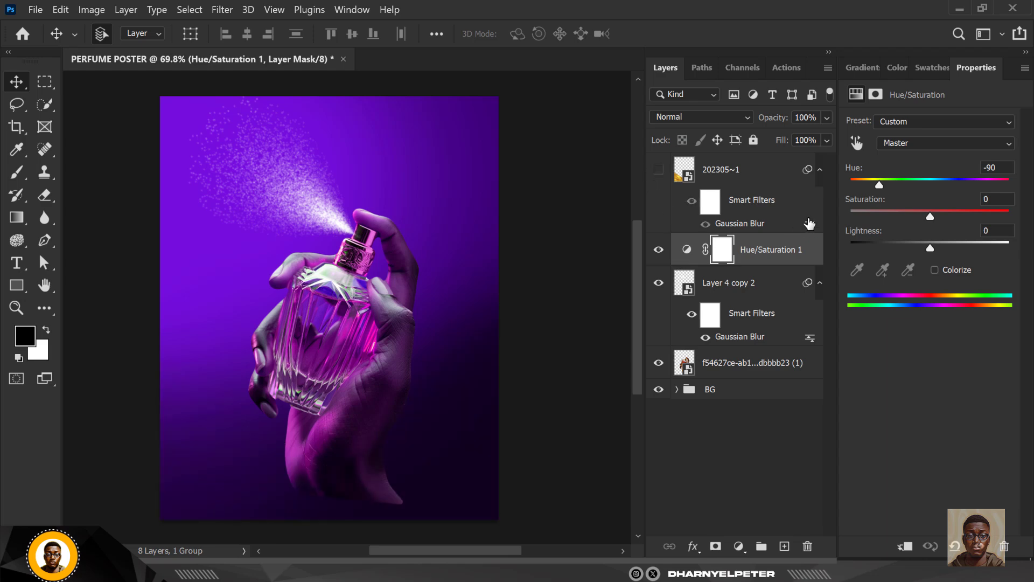
left_click_drag(879, 186, 889, 184)
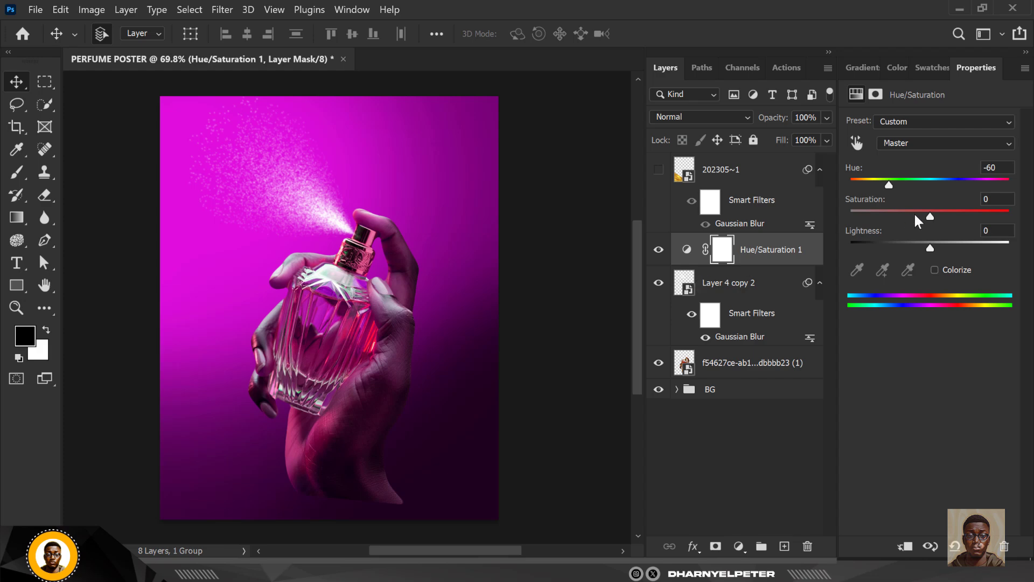
left_click_drag(931, 217, 942, 215)
left_click(659, 171)
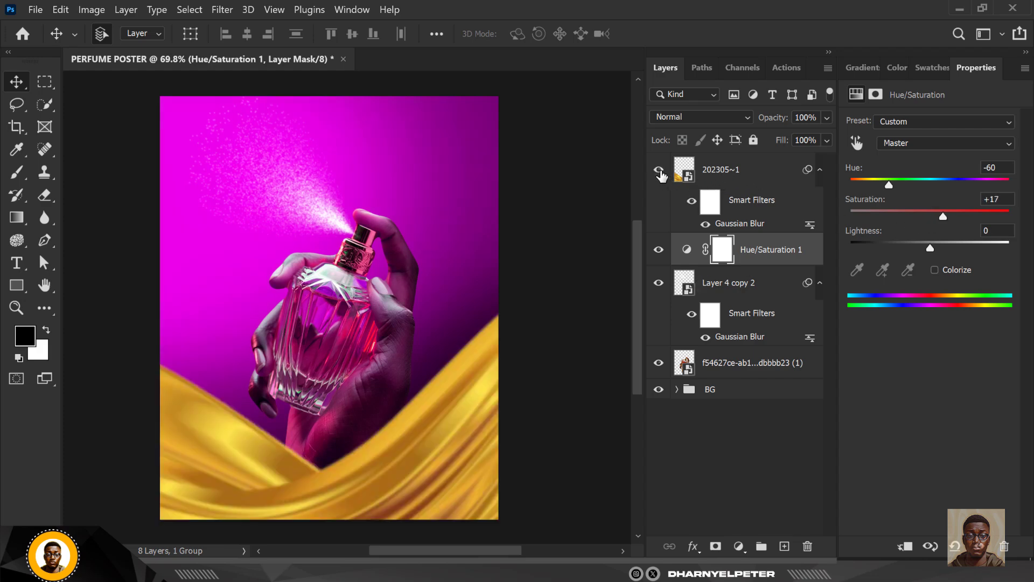
- Add a second Hue/Saturation adjustment clipped to the gold fabric layer and set its Hue to -105
left_click(764, 174)
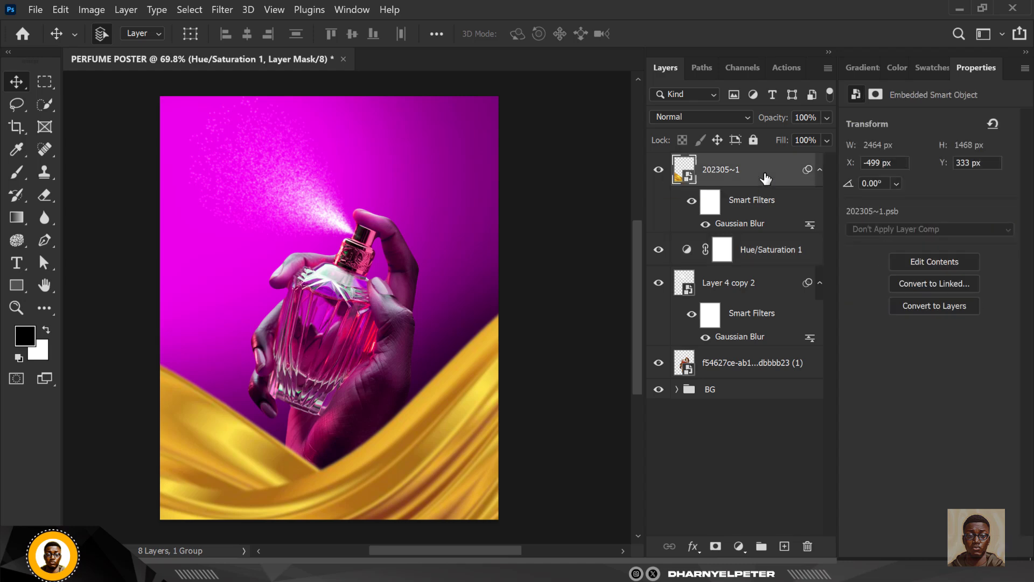
left_click(739, 546)
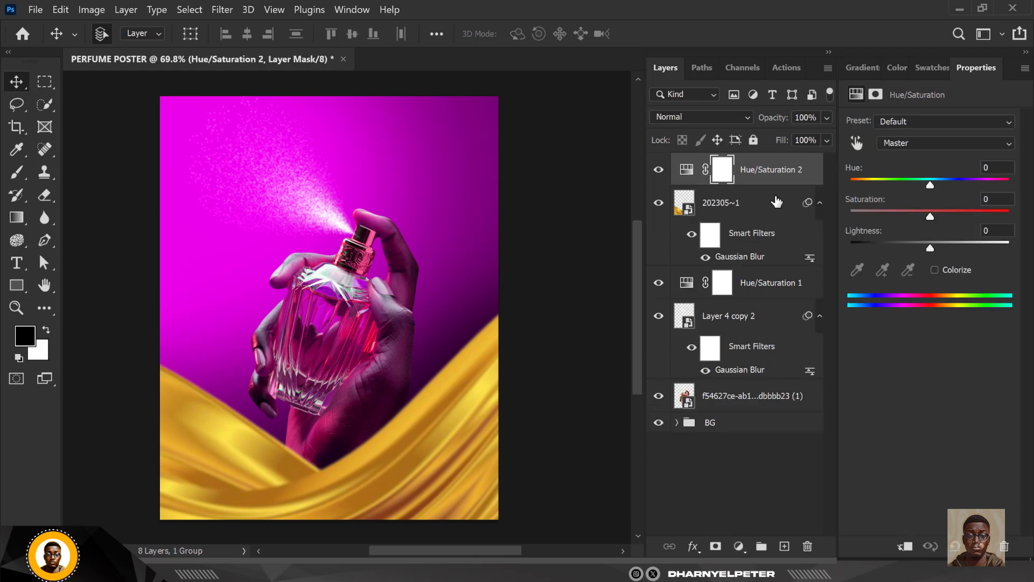
right_click(794, 186)
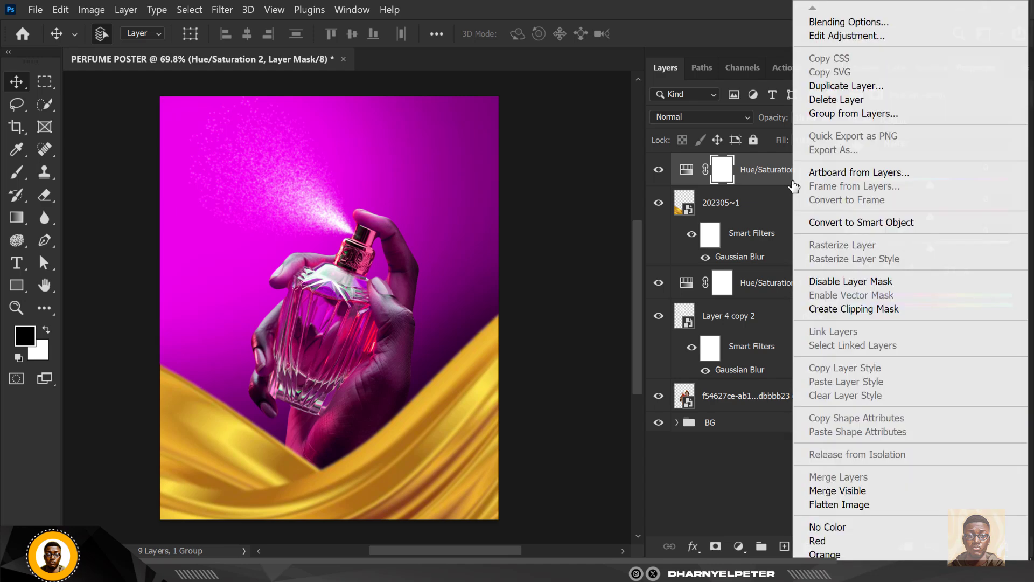
left_click(863, 310)
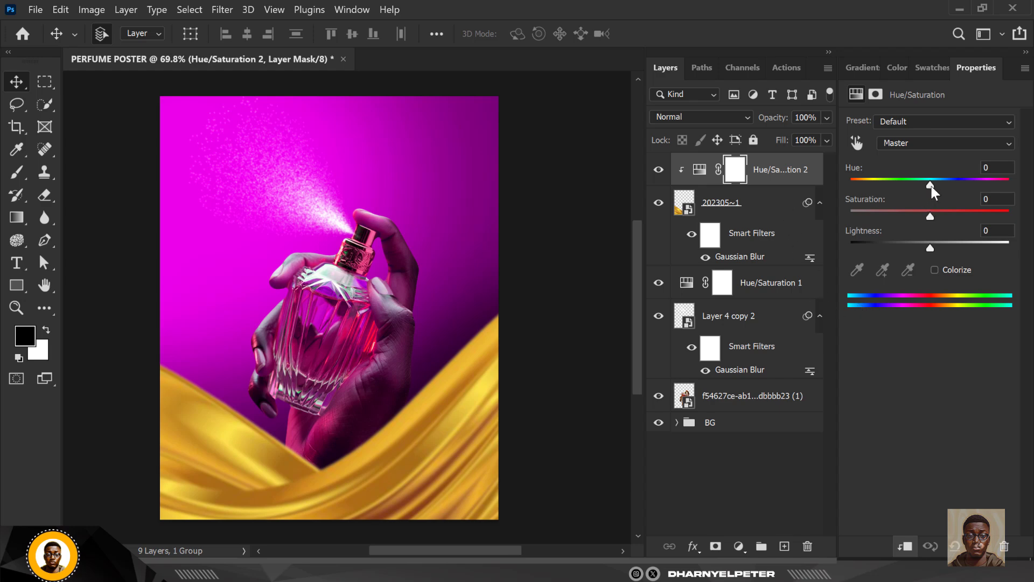
left_click_drag(931, 185, 874, 205)
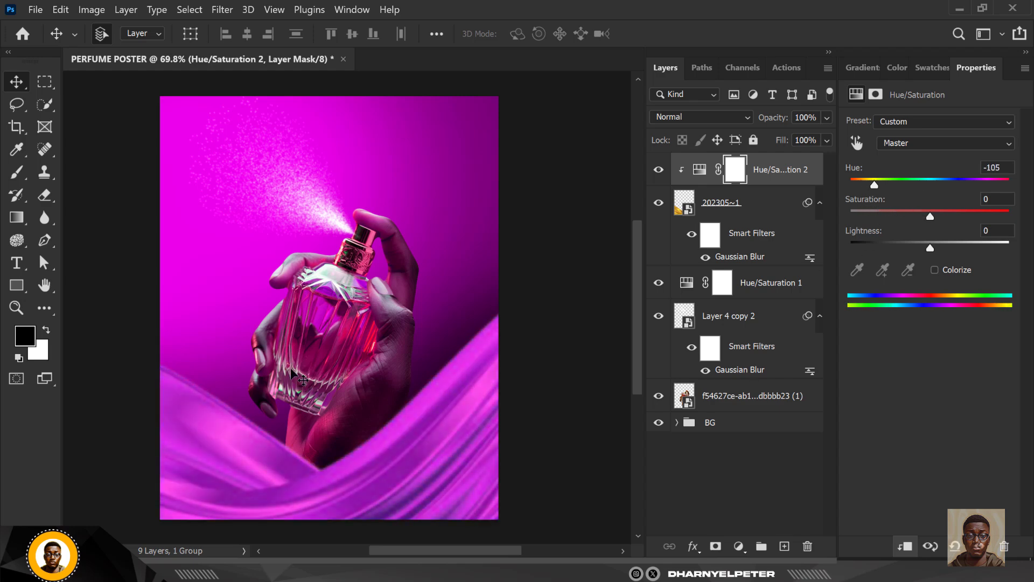
- Increase the radius of the Gaussian Blur smart filter on the fabric layer to soften the fabric further
double_click(736, 259)
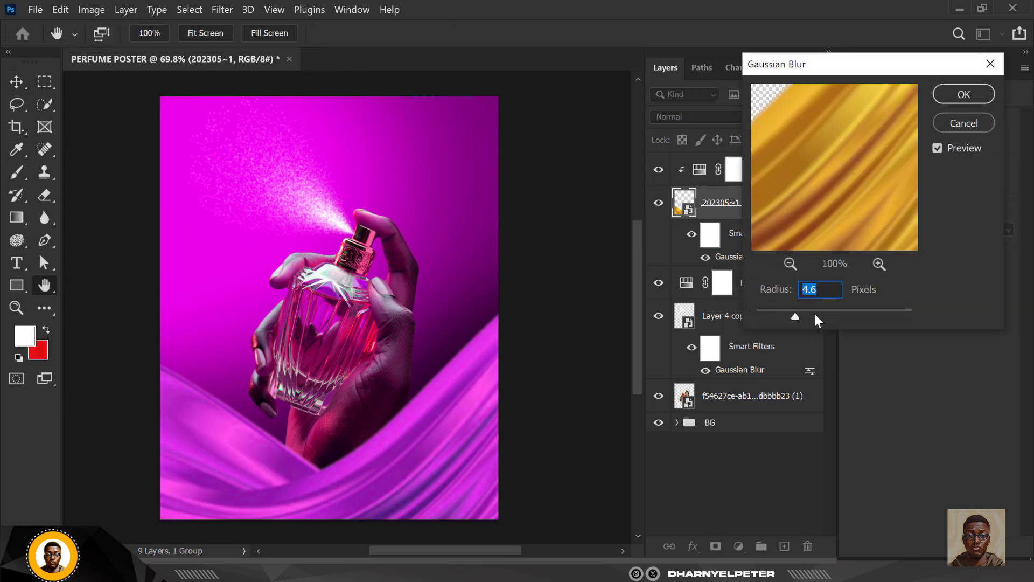
left_click(810, 316)
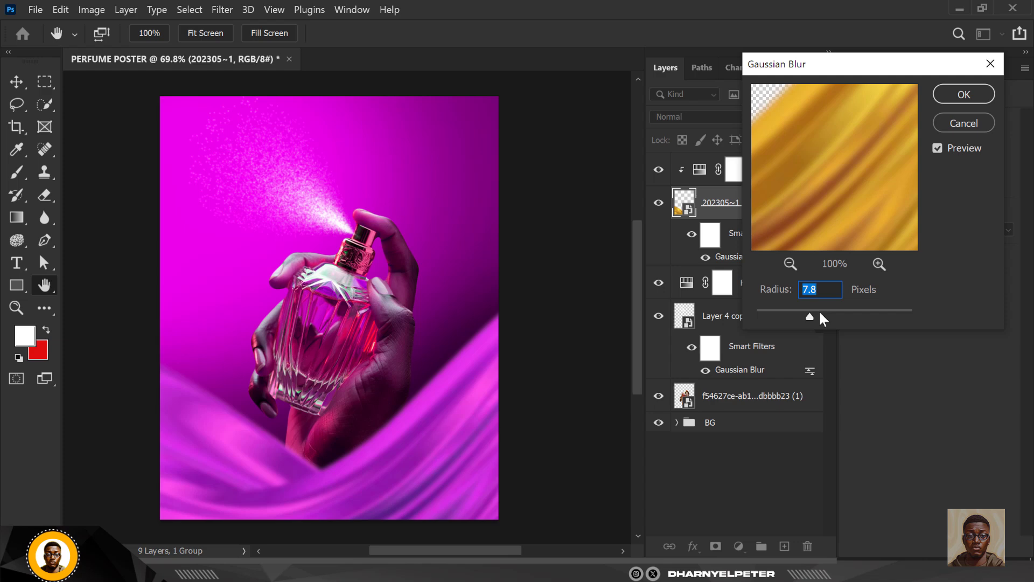
left_click(820, 314)
left_click(964, 94)
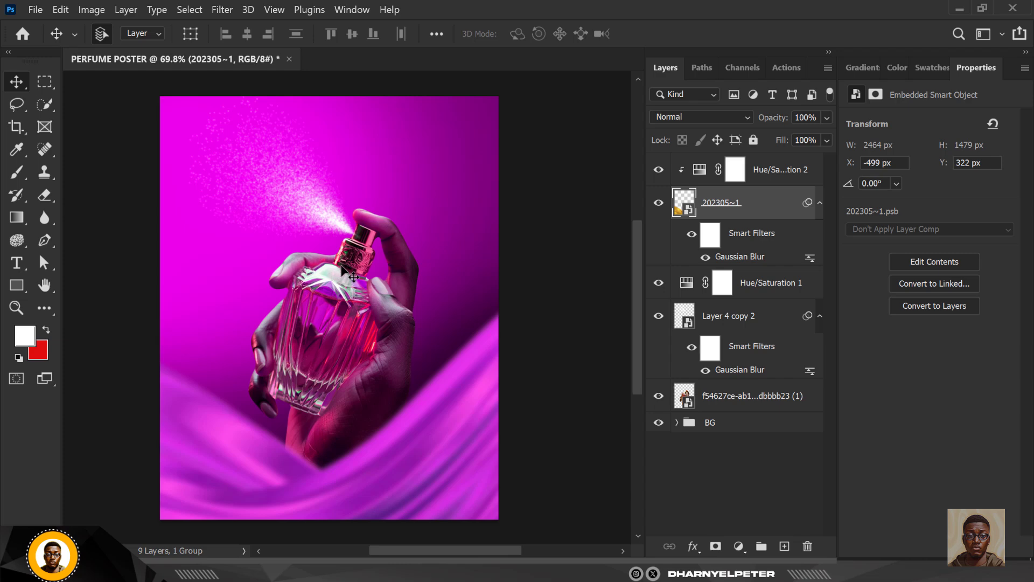
- Place the TEXT image from the PERFUME POSTER folder above all layers, keeping its default size and position
left_click(781, 176)
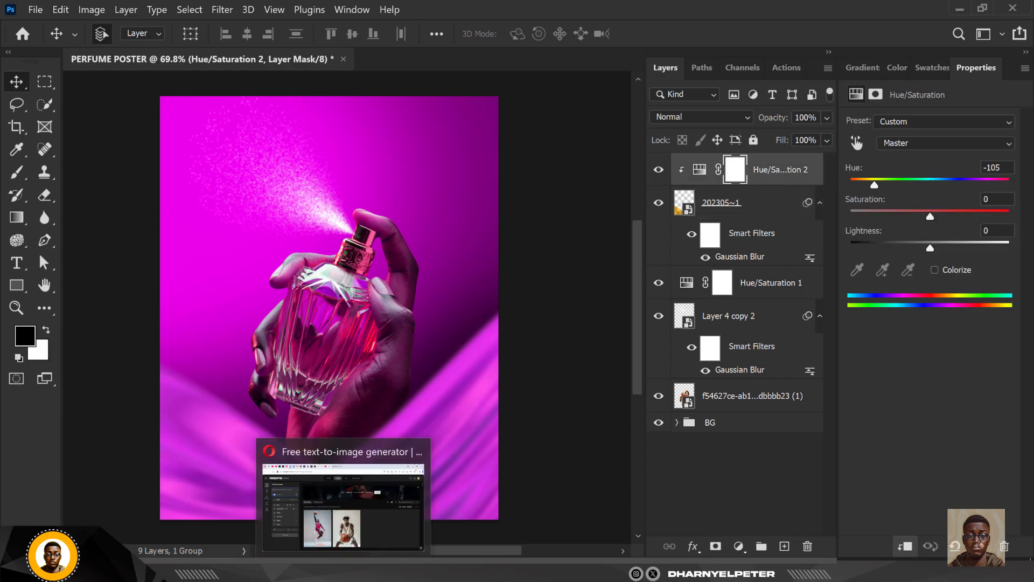
mouse_move(283, 568)
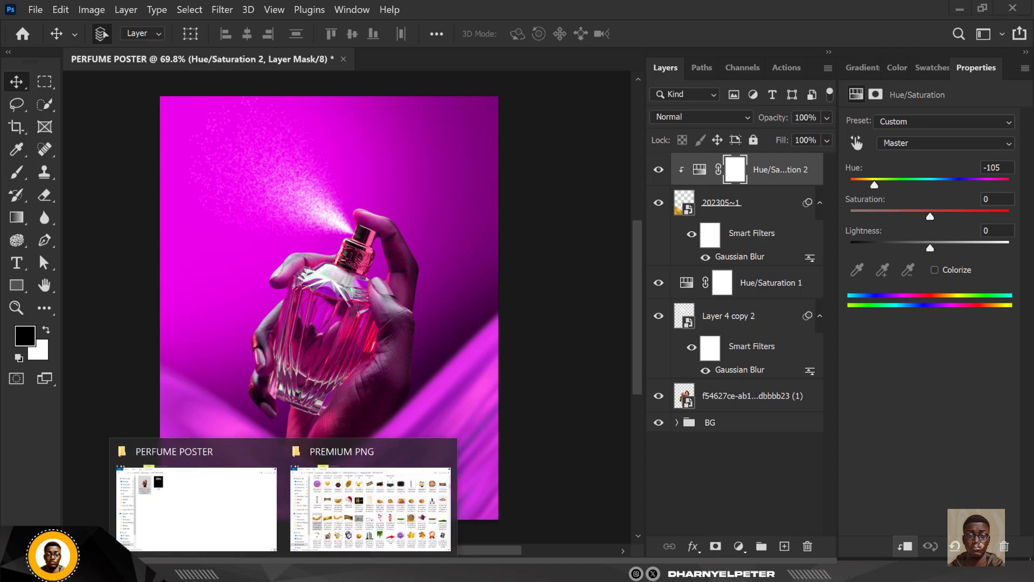
left_click(189, 514)
left_click(254, 116)
left_click_drag(272, 119, 399, 263)
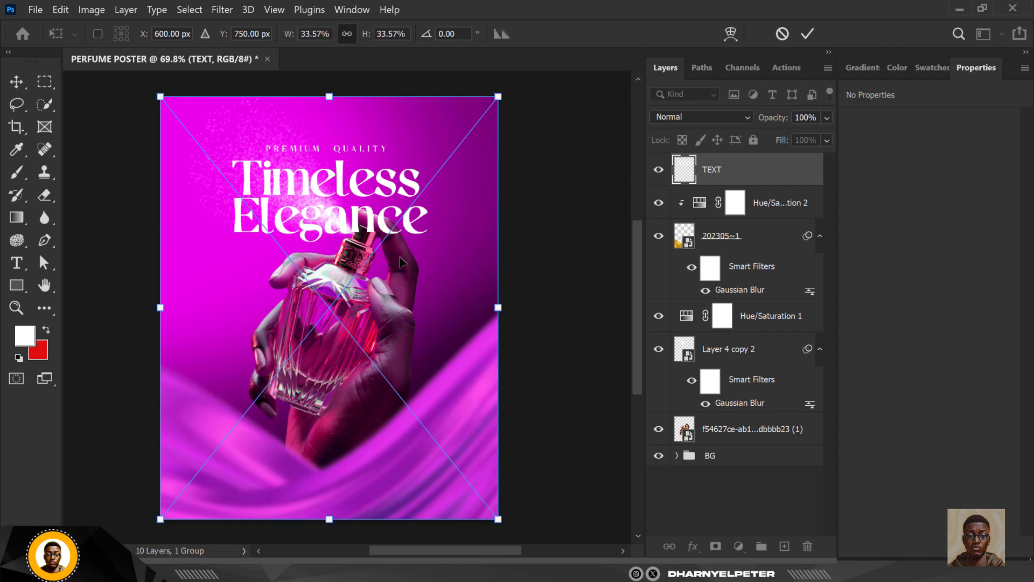
key("Return")
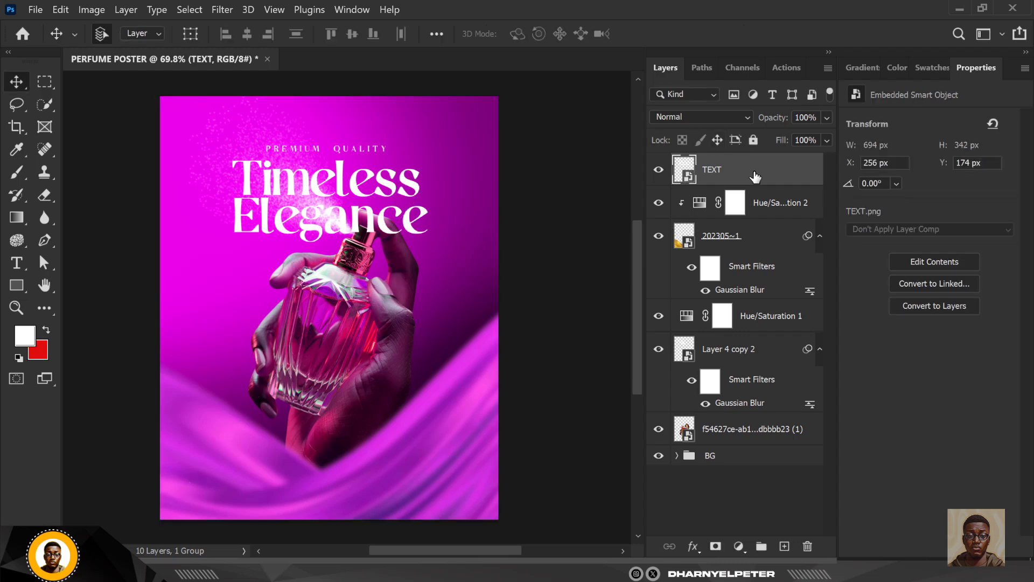
- Move the TEXT layer directly below the hand-and-bottle layer, above the BG group, so the hand overlaps the headline
left_click_drag(755, 176, 763, 444)
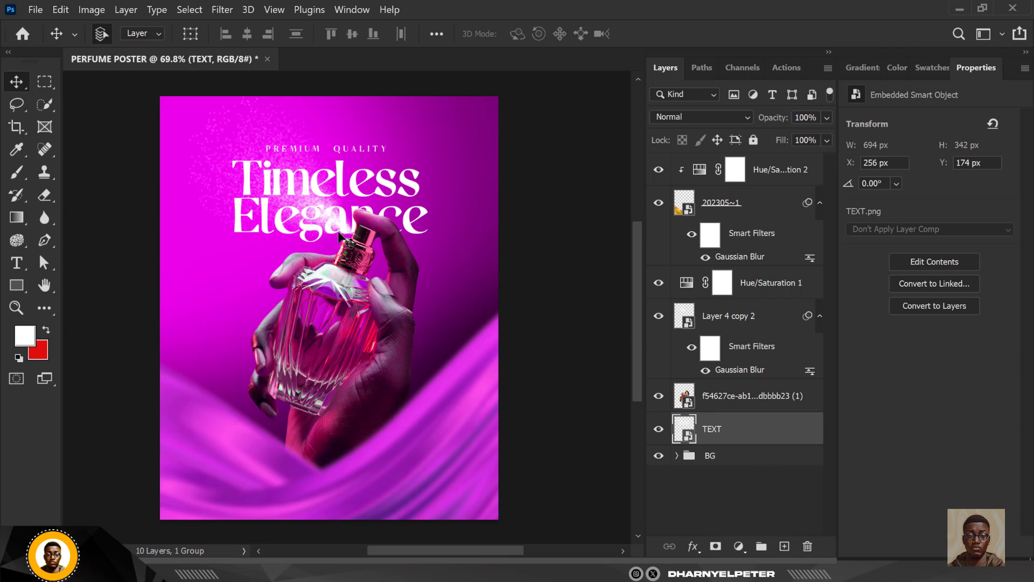
scroll(341, 238, "down", 2)
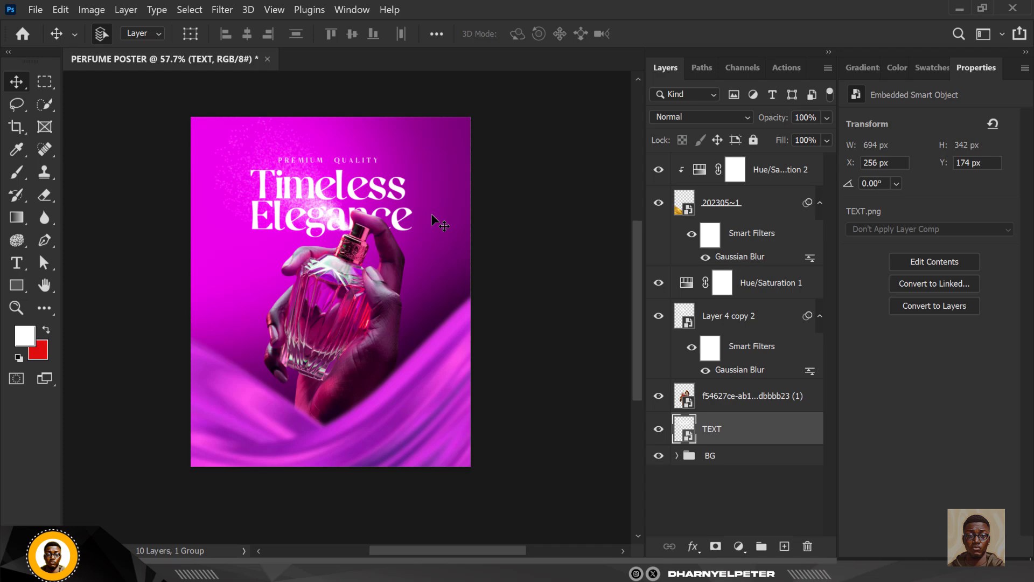
scroll(439, 223, "up", 1)
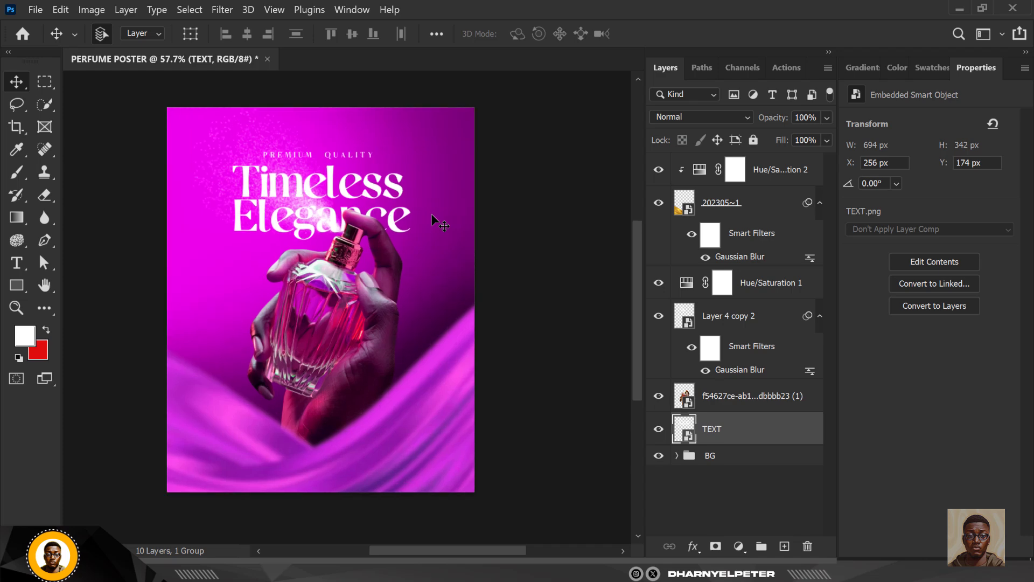
scroll(439, 224, "up", 2)
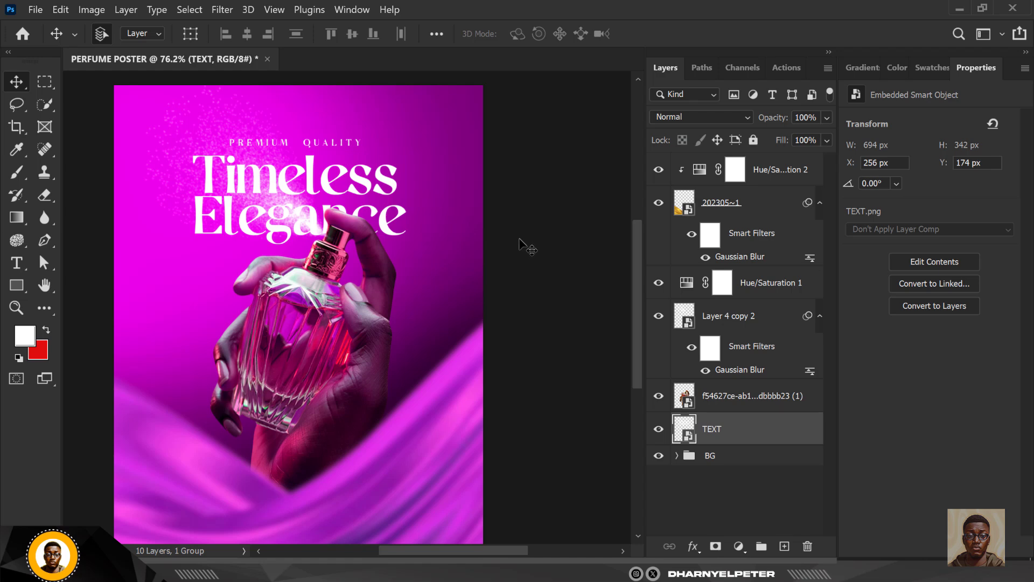
left_click(86, 81)
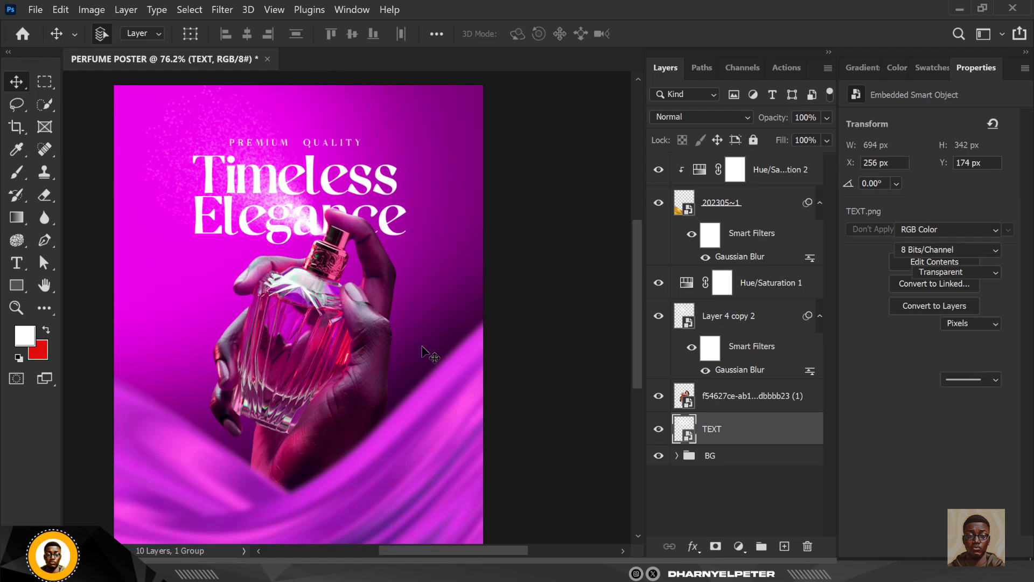
- Add a new layer above all others and create the text "ORDER NOW" near the poster's lower edge
left_click(775, 173)
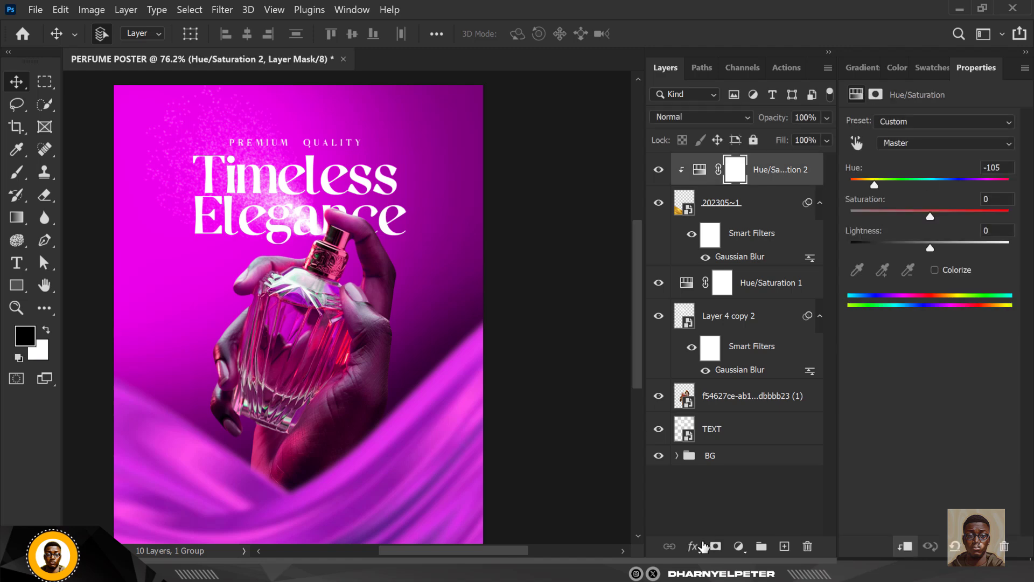
left_click(784, 546)
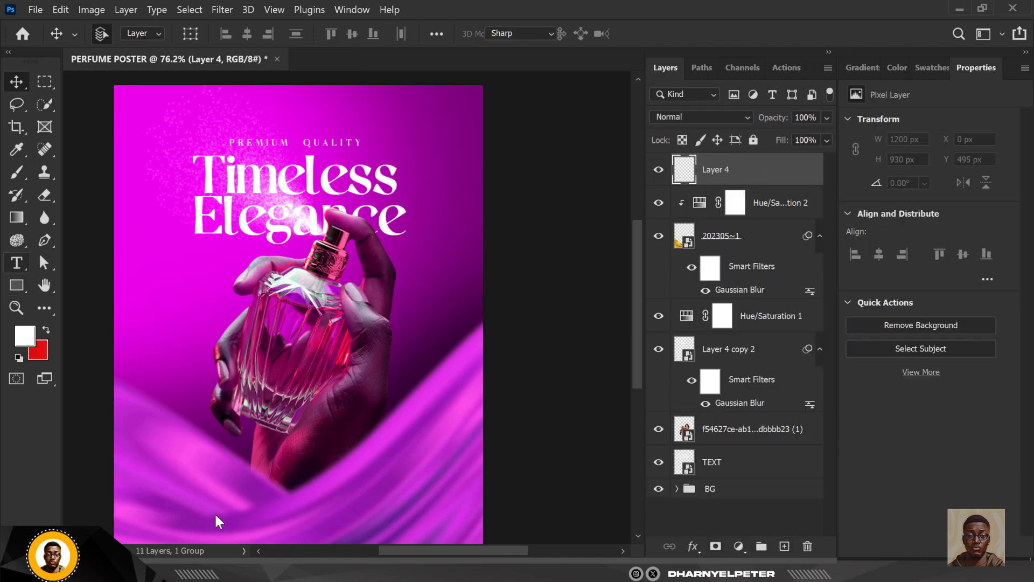
left_click(16, 263)
left_click(89, 262)
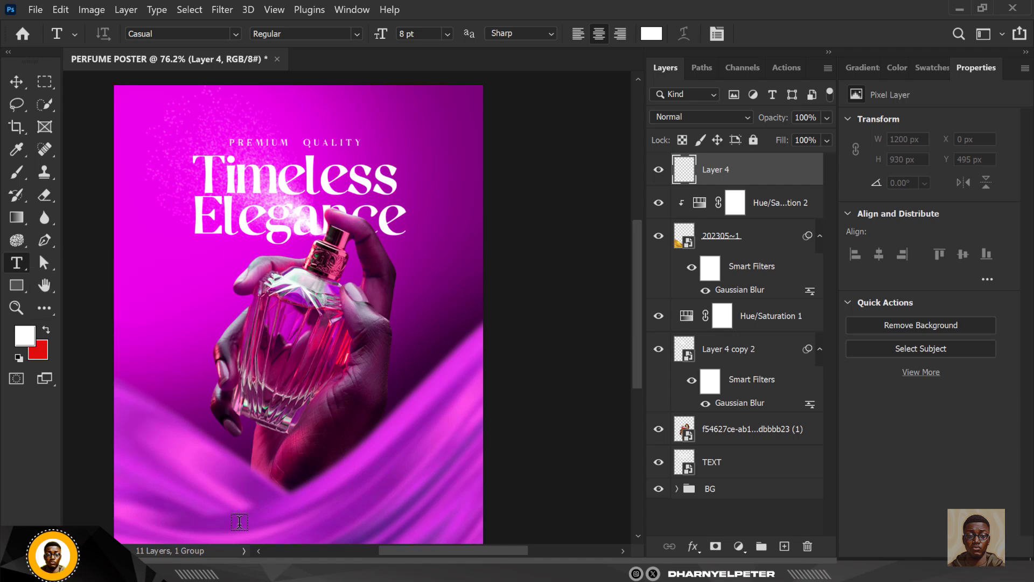
left_click(240, 521)
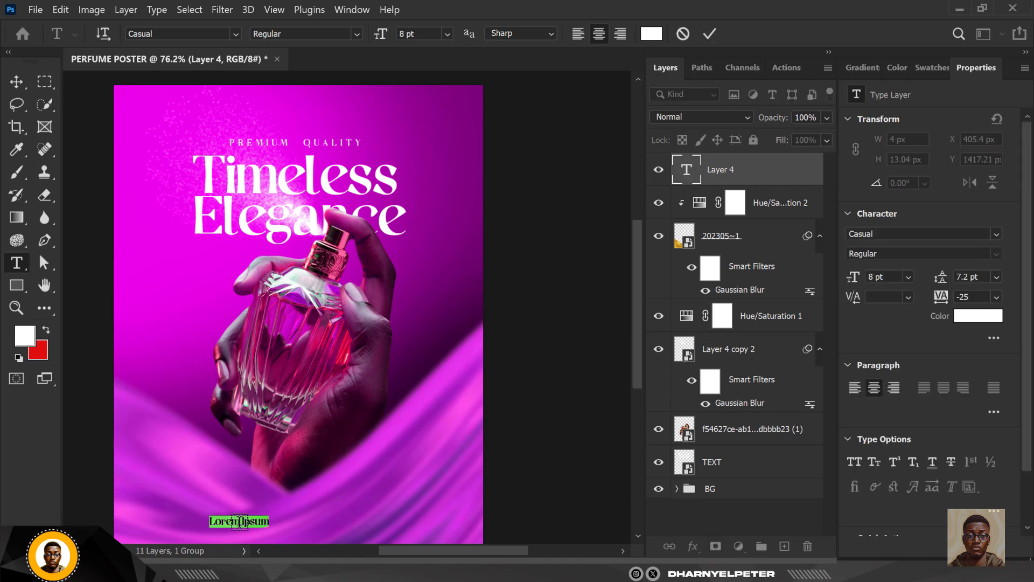
type("ORDER NOW")
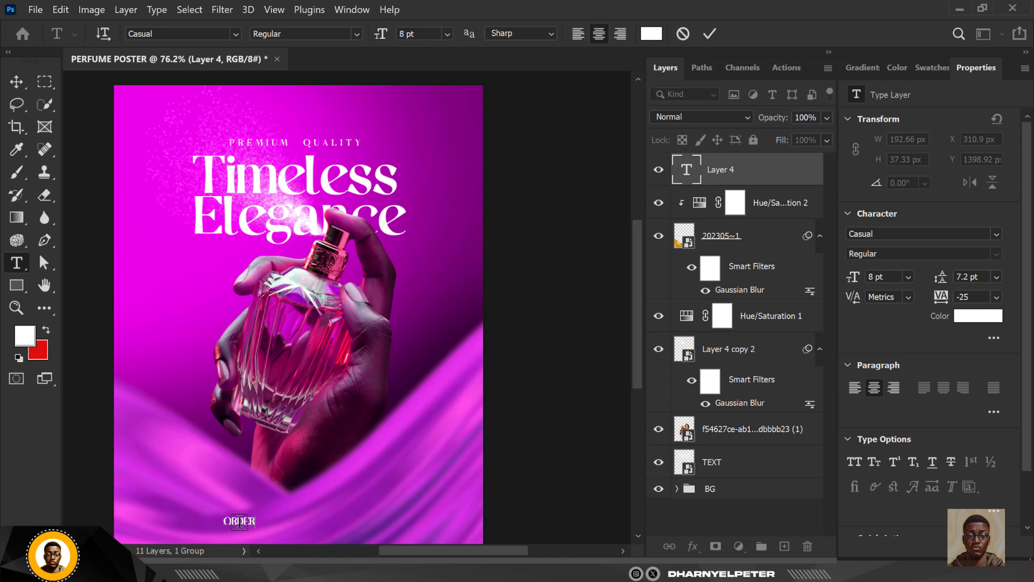
left_click(16, 81)
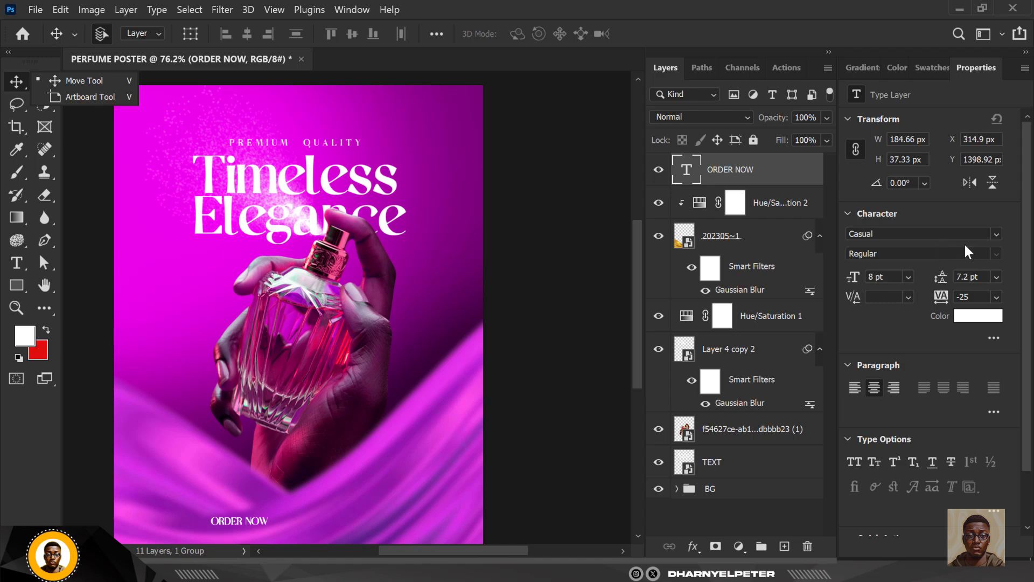
- Set the ORDER NOW text's font to BankGothic and its tracking to 300
left_click(996, 232)
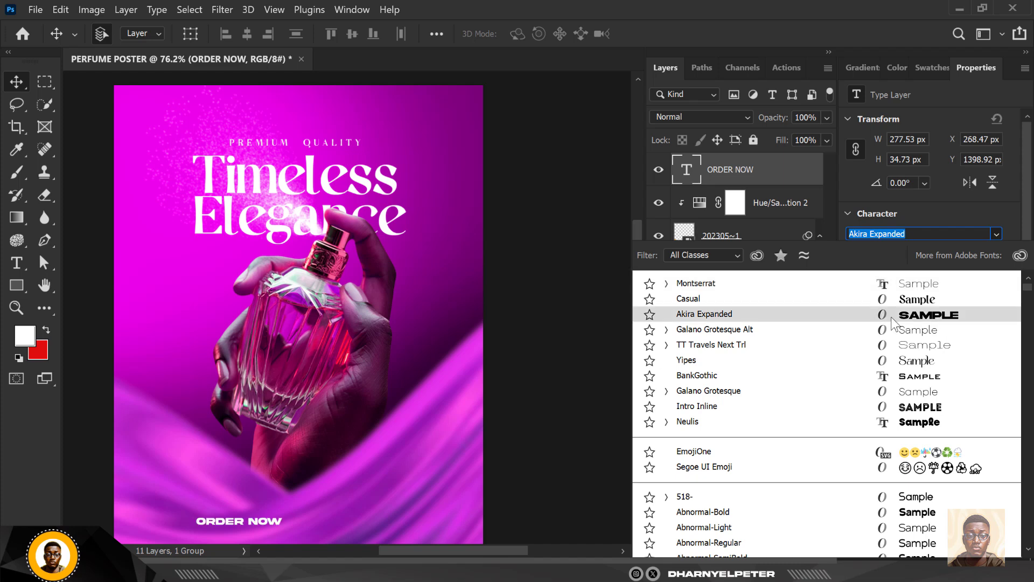
left_click(693, 375)
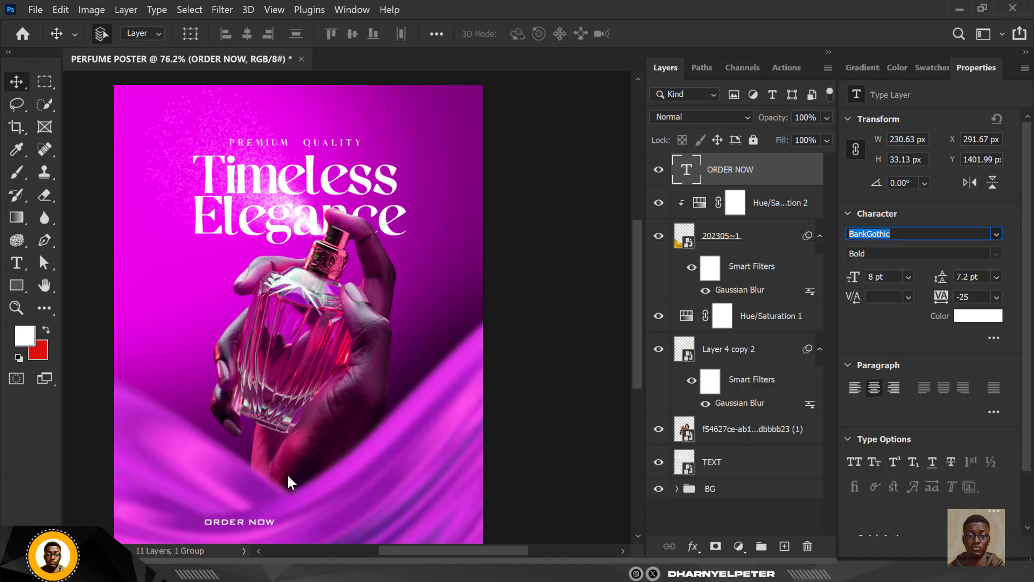
left_click(969, 296)
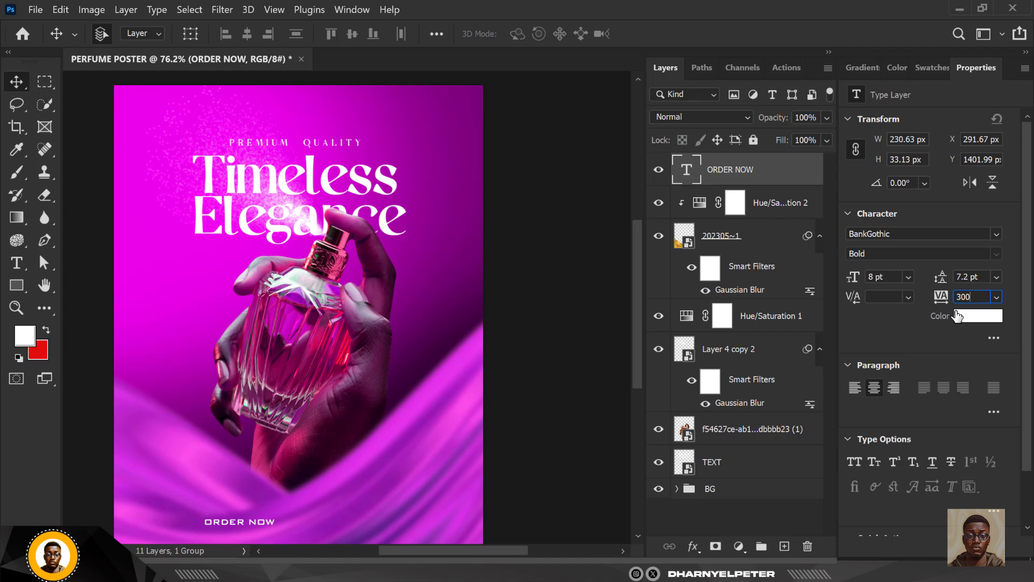
type("300")
key("Return")
- Scale the ORDER NOW text down to about 241 px wide and set its tracking to 1000
key("ctrl+t")
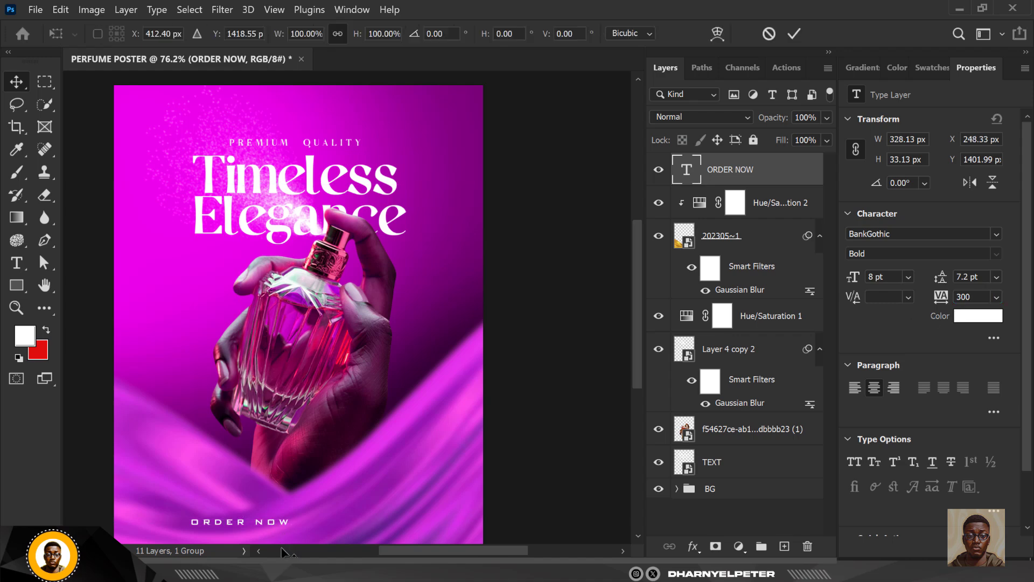
left_click_drag(289, 527, 280, 535)
key("Return")
left_click(986, 297)
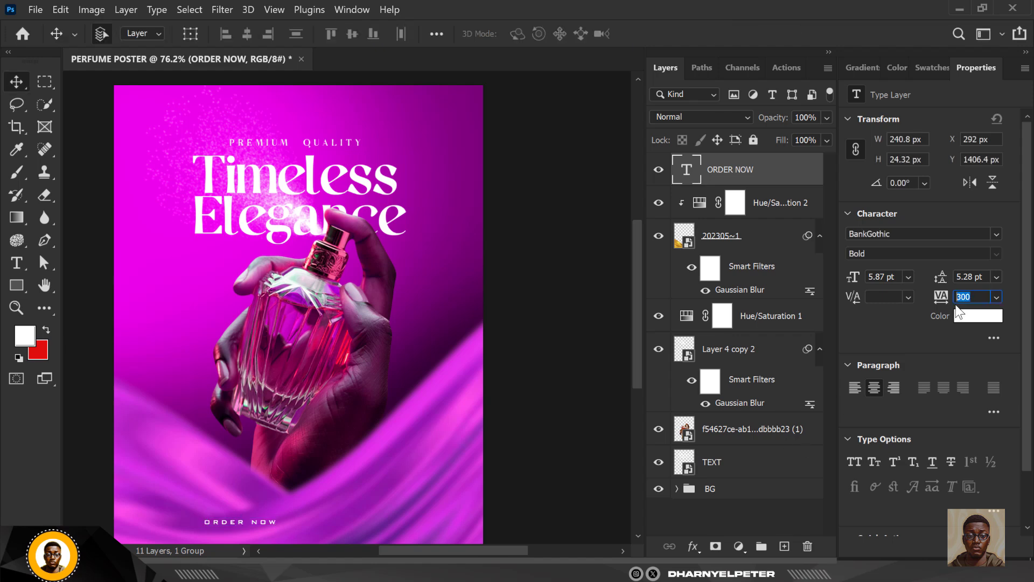
key("Return")
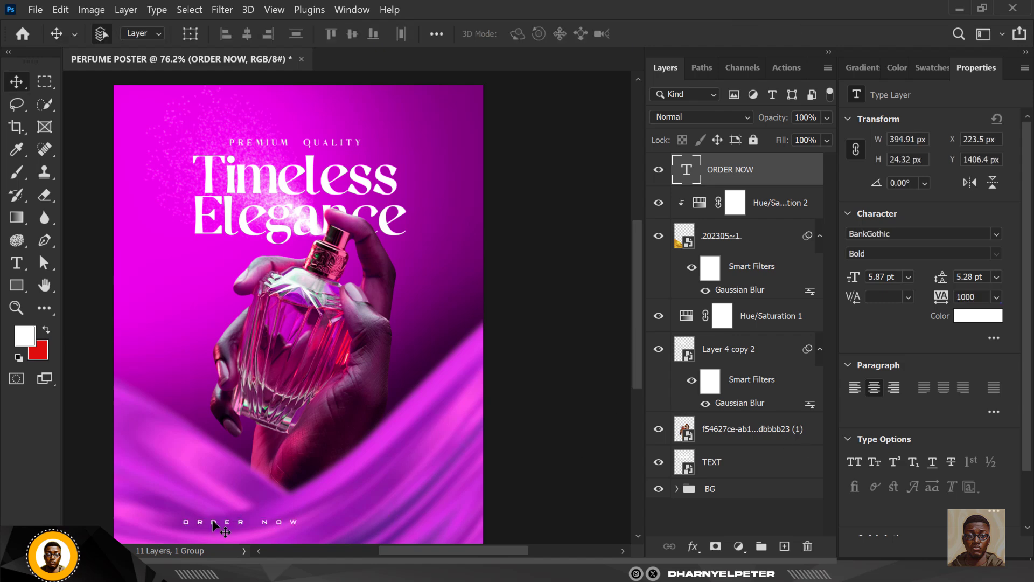
- Move the ORDER NOW text to about X 383.5 px, Y 1386.4 px, near the middle of the poster's lower edge
left_click_drag(219, 522, 261, 522)
scroll(279, 392, "down", 2)
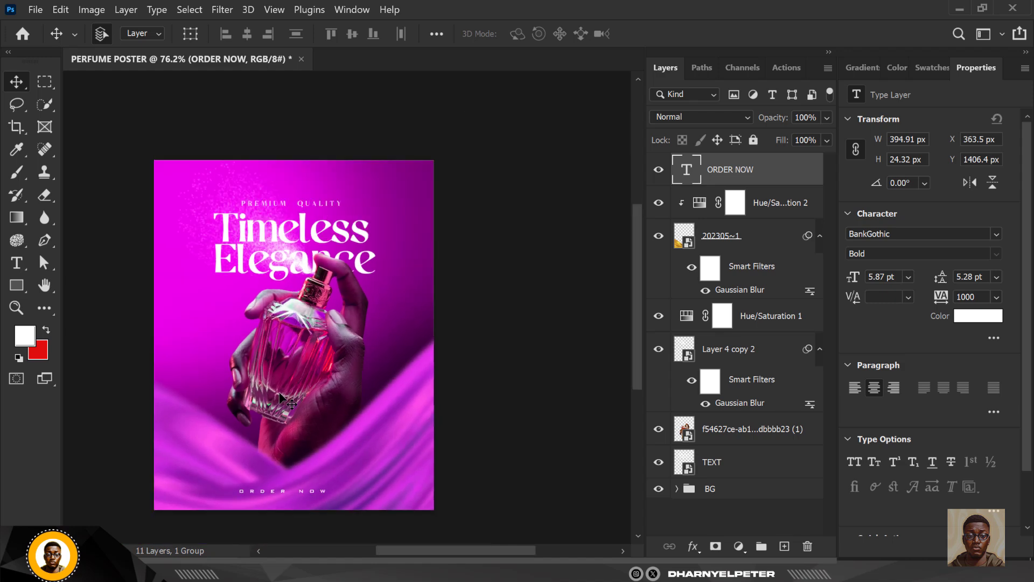
scroll(300, 460, "up", 1)
scroll(300, 460, "up", 1)
key("shift+Up")
key("shift+Up")
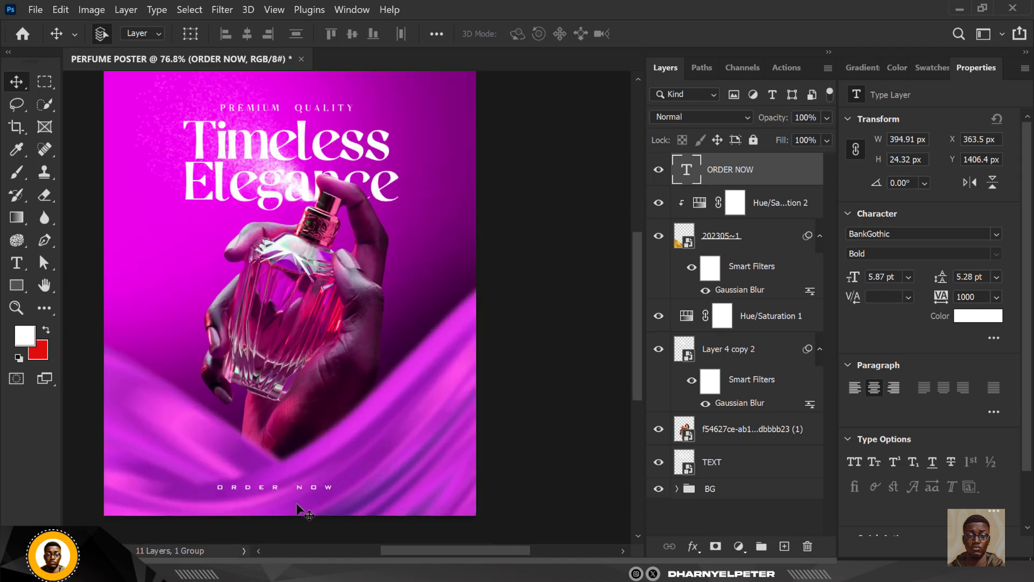
key("shift+Right")
key("shift+Right")
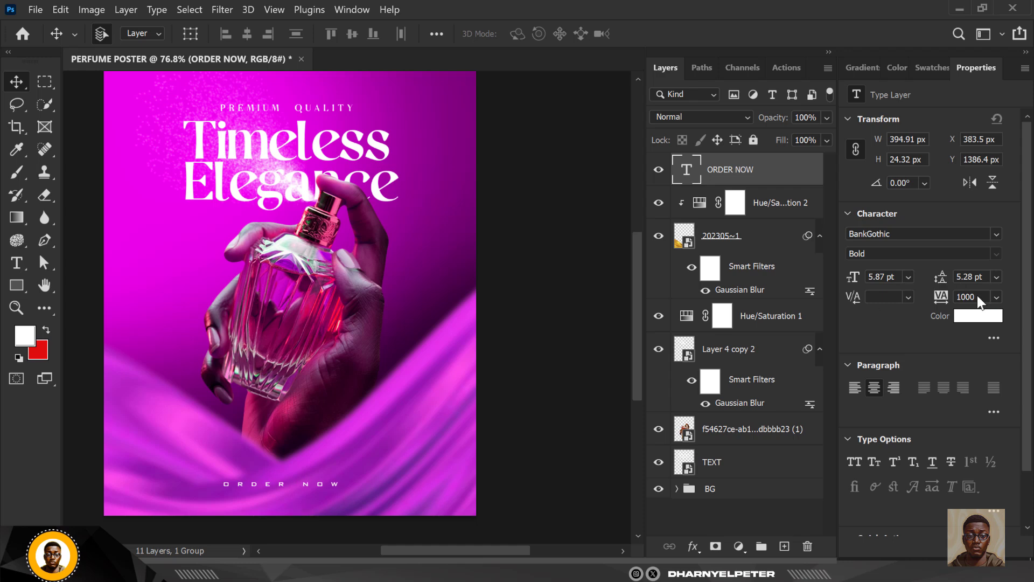
- Widen the ORDER NOW text's tracking to 1600 and deselect the layer
left_click(976, 296)
type("1")
key("Return")
type("1")
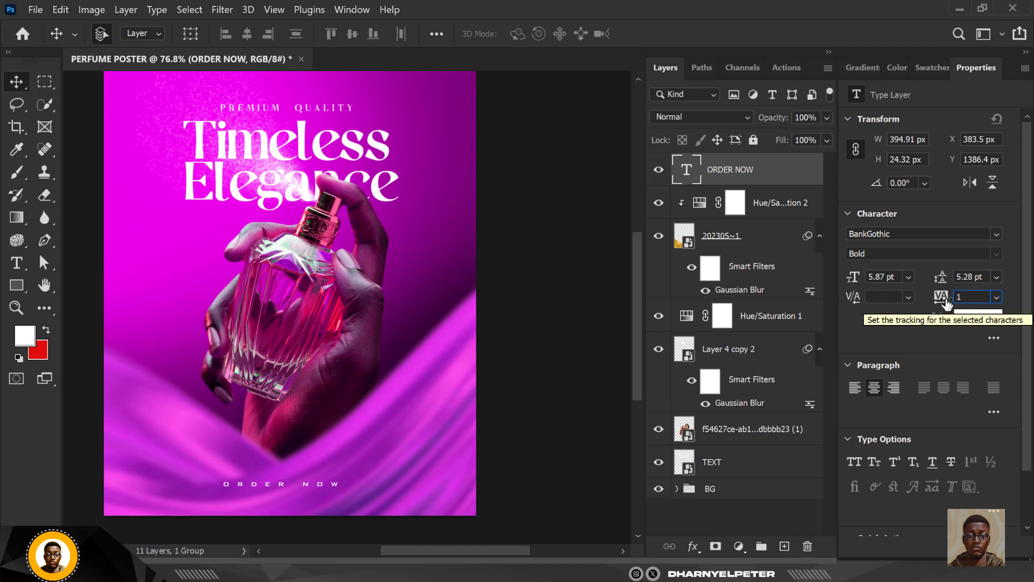
type("600")
key("Return")
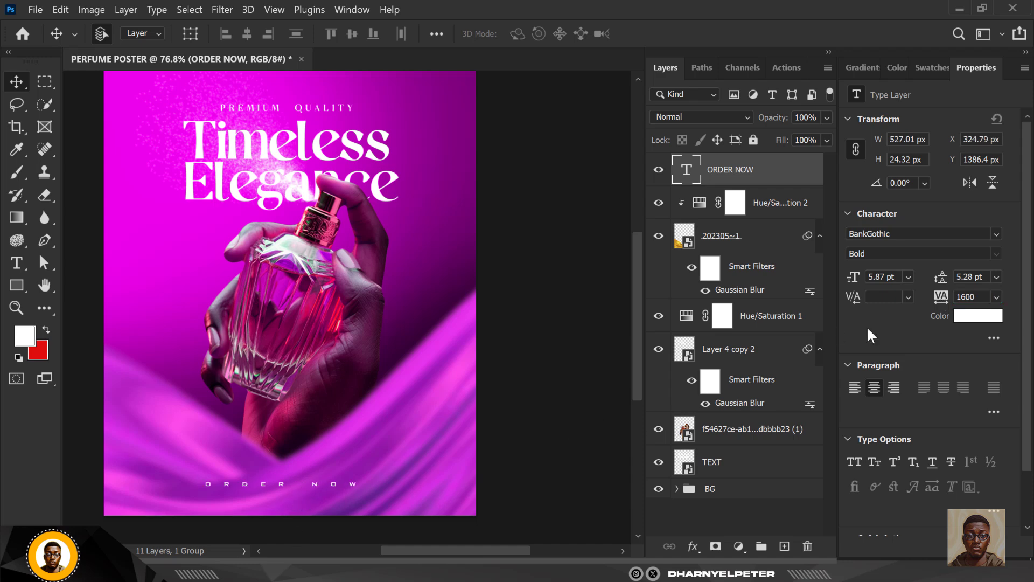
scroll(421, 375, "down", 3)
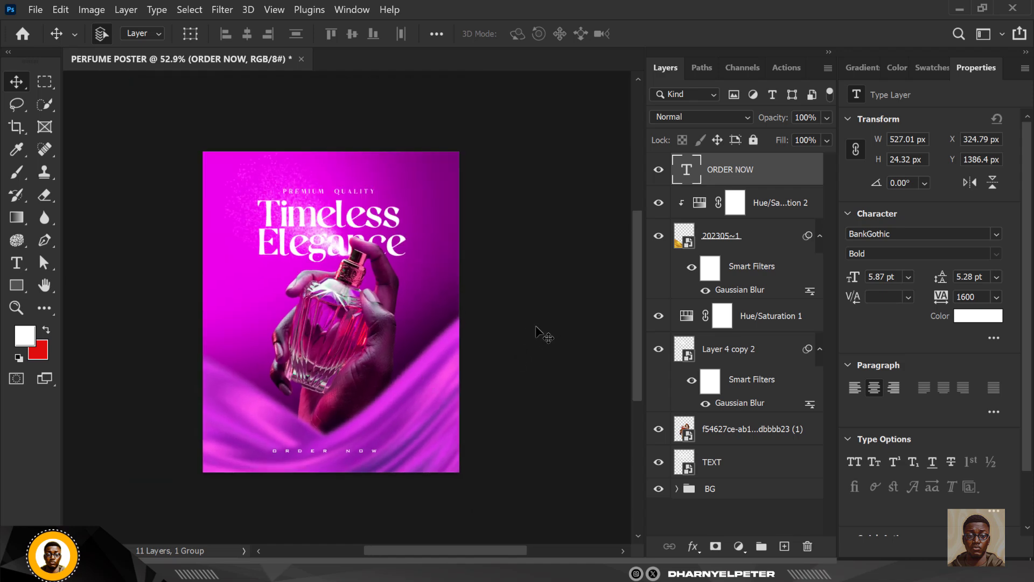
scroll(544, 333, "up", 3)
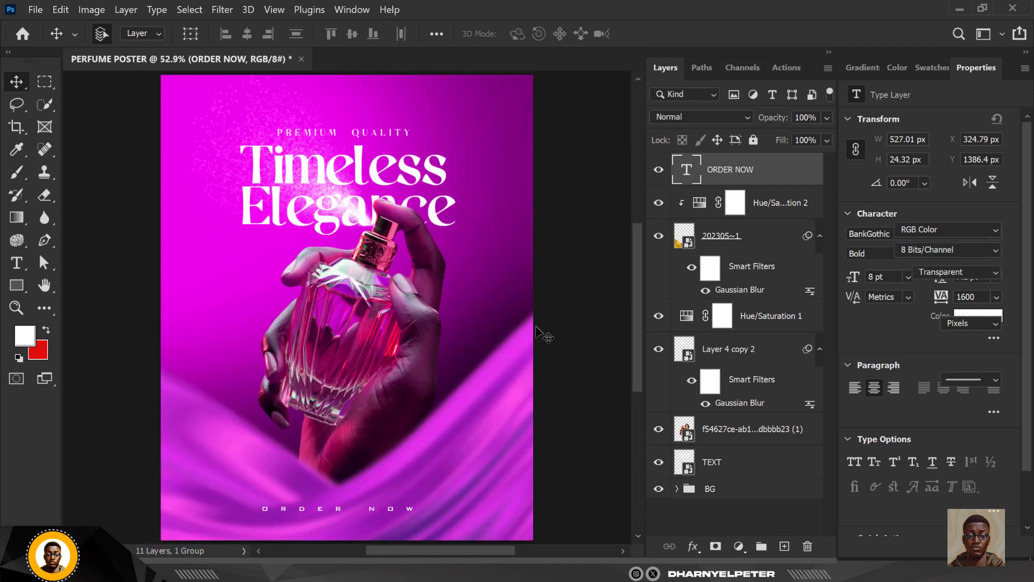
left_click(544, 334)
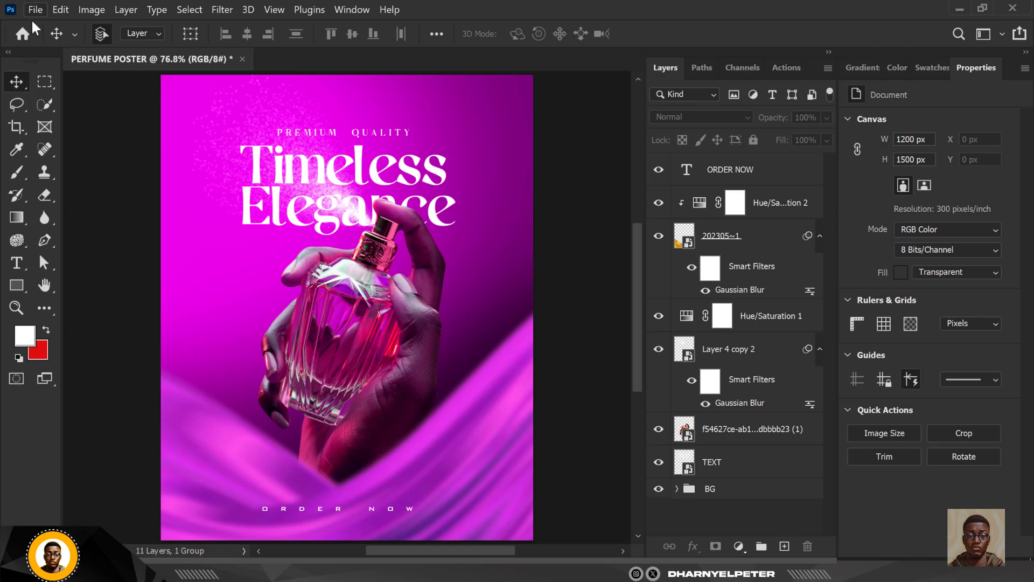
- Set the Hue of the Hue/Saturation 1 adjustment layer to -78
left_click(754, 170)
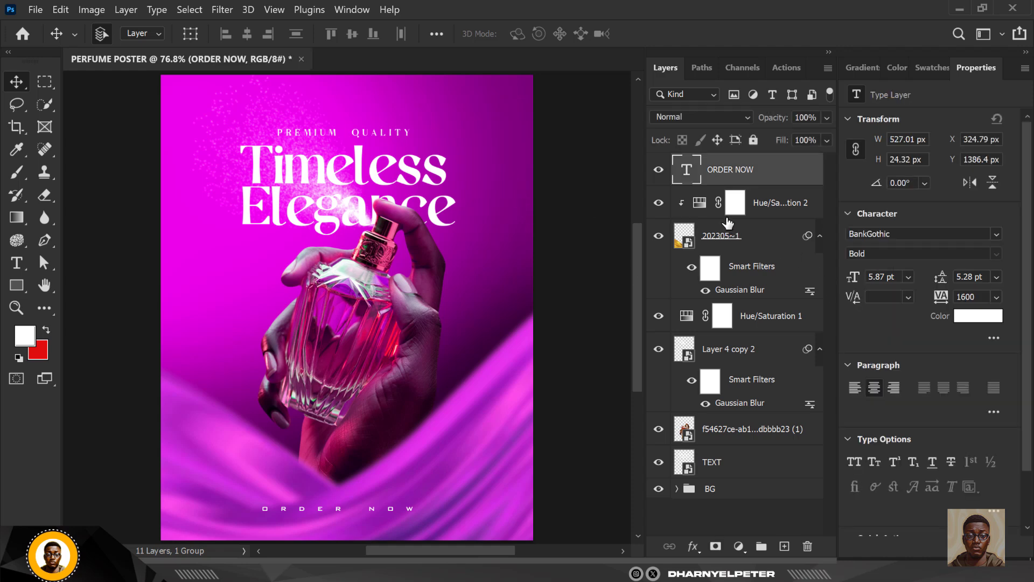
left_click(692, 318)
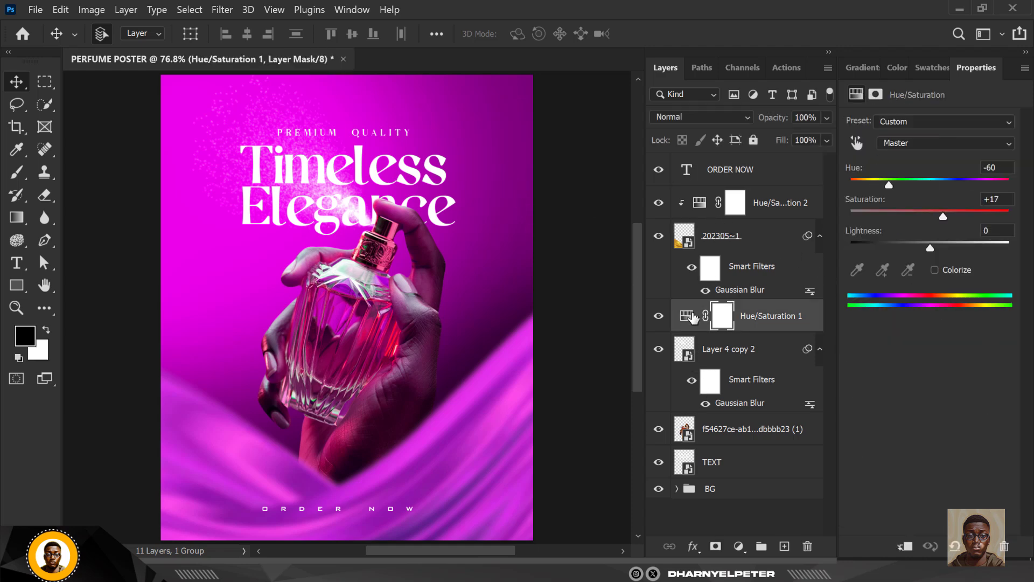
mouse_move(887, 184)
left_mouse_down()
mouse_move(896, 183)
mouse_move(883, 187)
left_mouse_up()
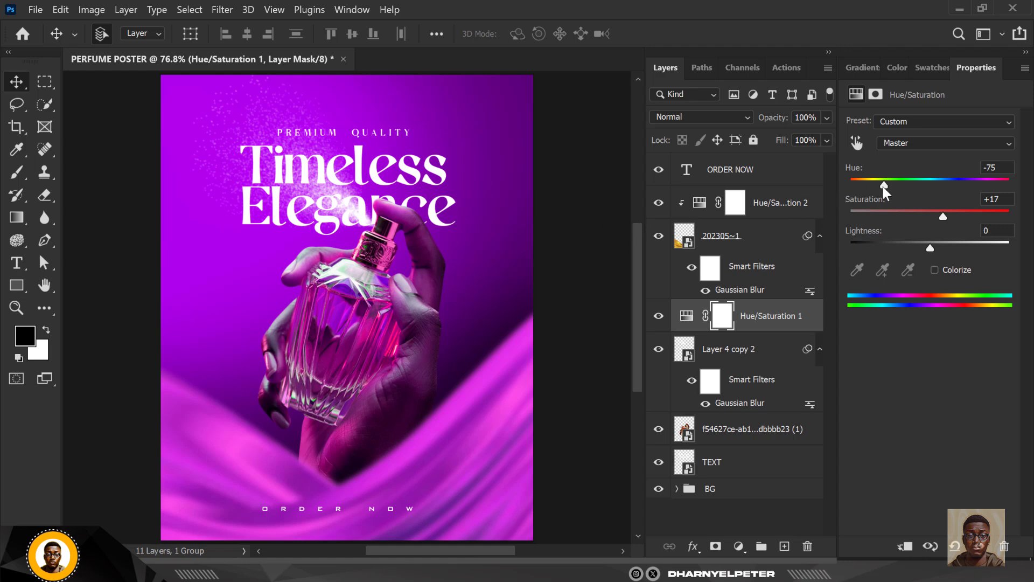
mouse_move(883, 184)
left_mouse_down()
mouse_move(871, 183)
mouse_move(883, 185)
left_mouse_up()
scroll(334, 350, "down", 2)
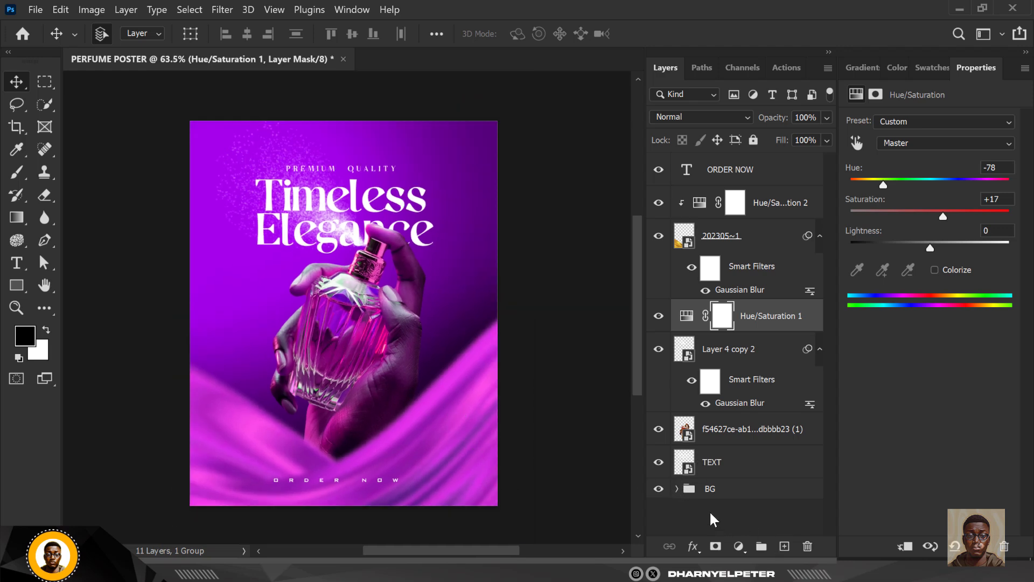
- Expand the BG group and duplicate its red glow layer, Layer 3
left_click(677, 489)
scroll(733, 478, "down", 3)
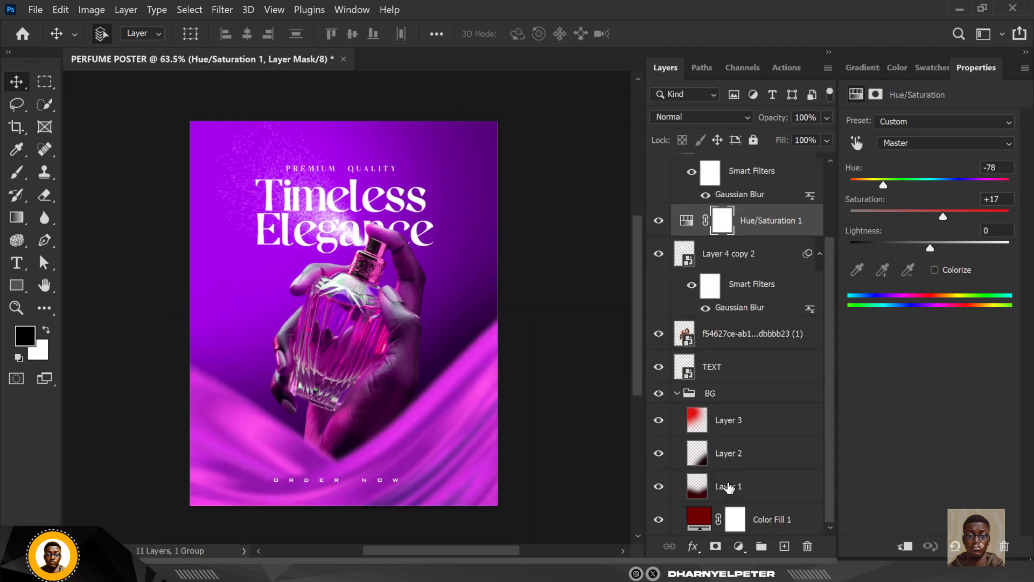
left_click(743, 457)
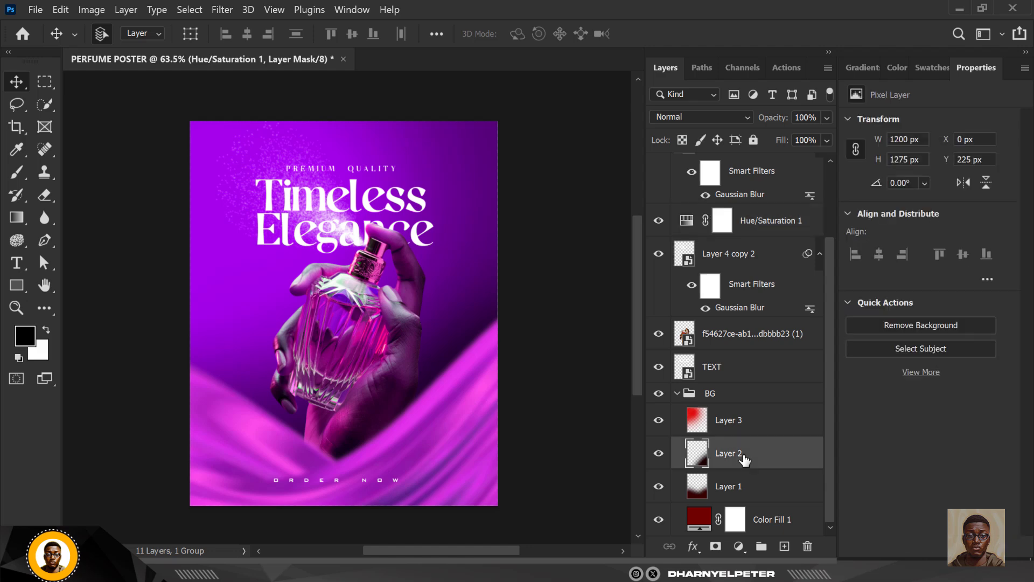
left_click(722, 426)
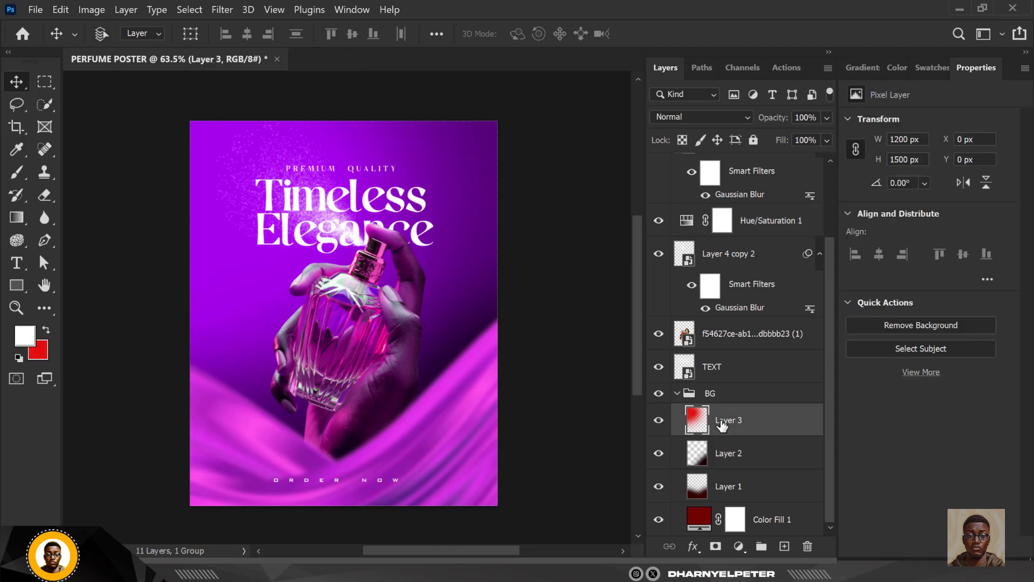
key("ctrl+j")
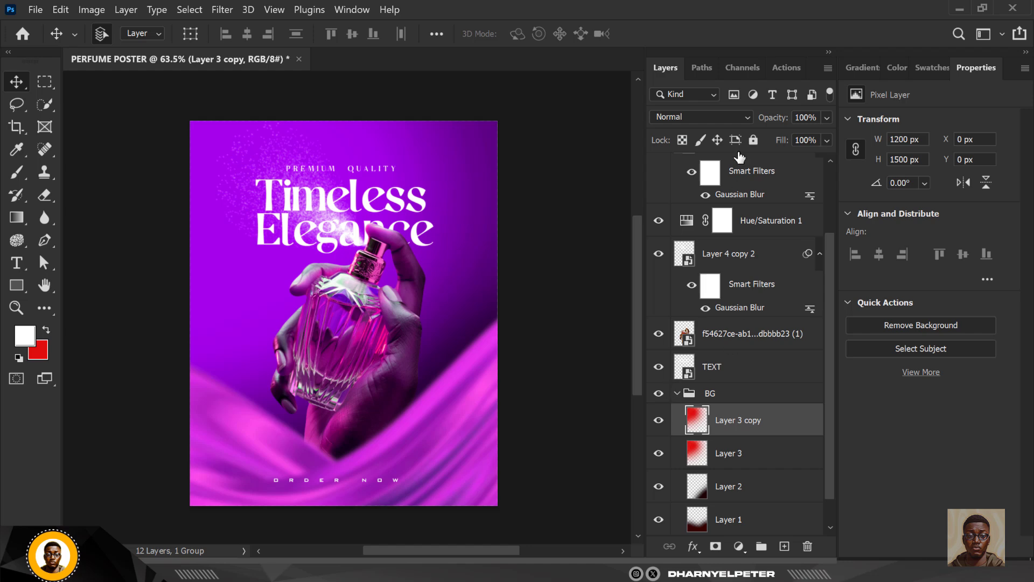
- Make three duplicates of the dark corner shading layer, Layer 2, in the BG group
left_click(744, 488)
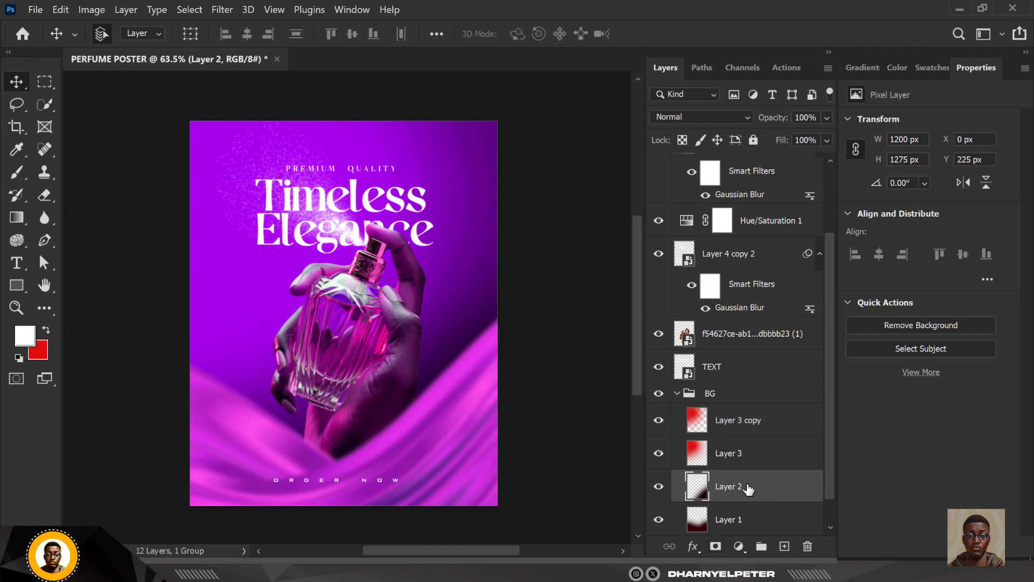
key("ctrl+j")
key("ctrl+j")
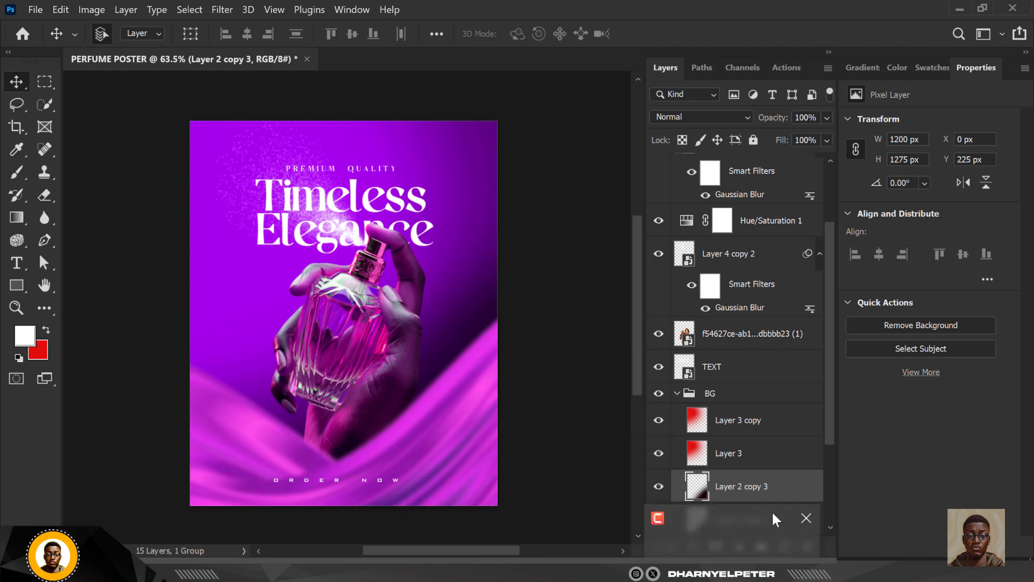
left_click(784, 455)
left_click(766, 523)
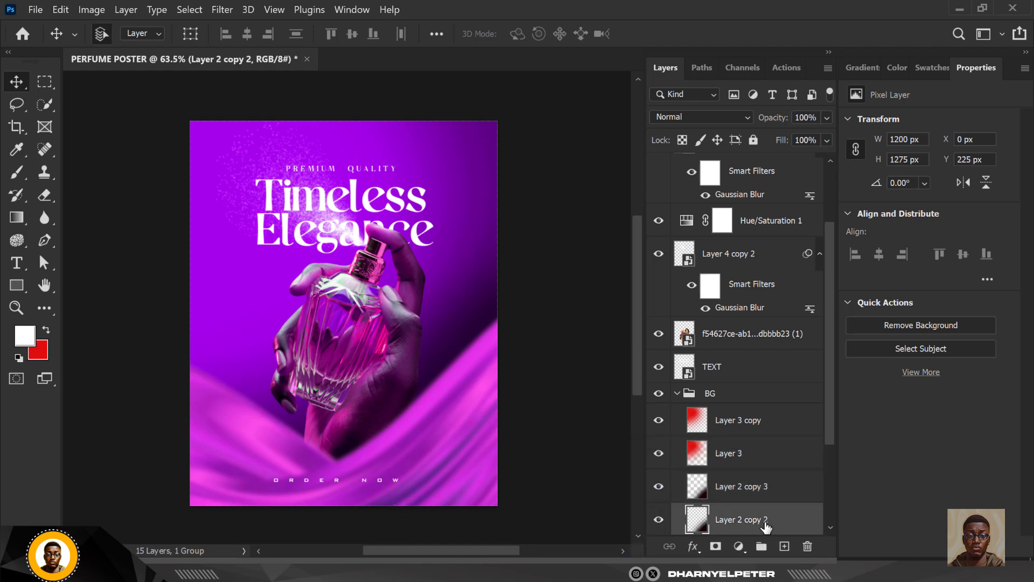
- Make two duplicates of the dark lower shading layer, Layer 1, in the BG group
scroll(766, 524, "down", 4)
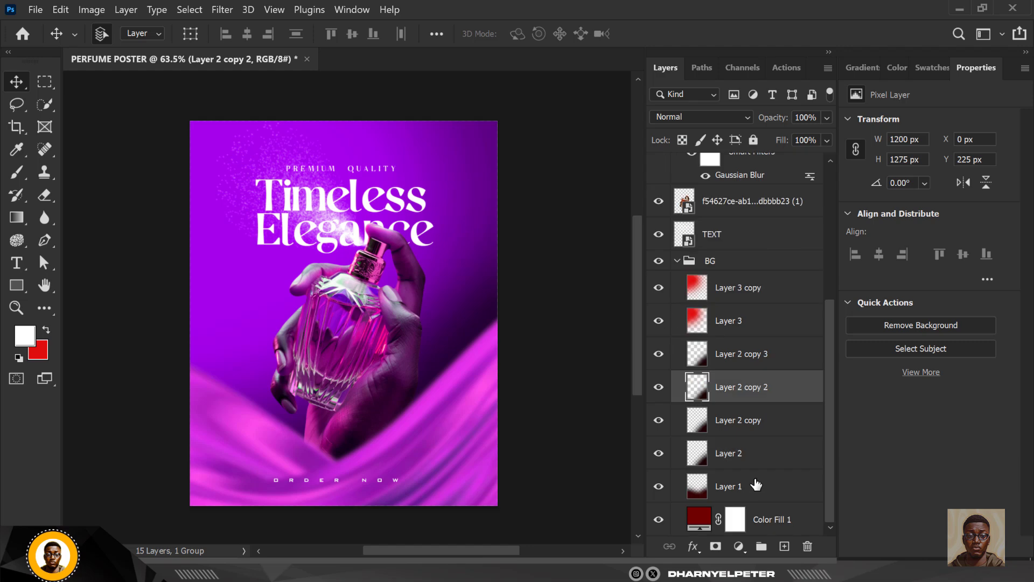
left_click(754, 487)
key("ctrl+j")
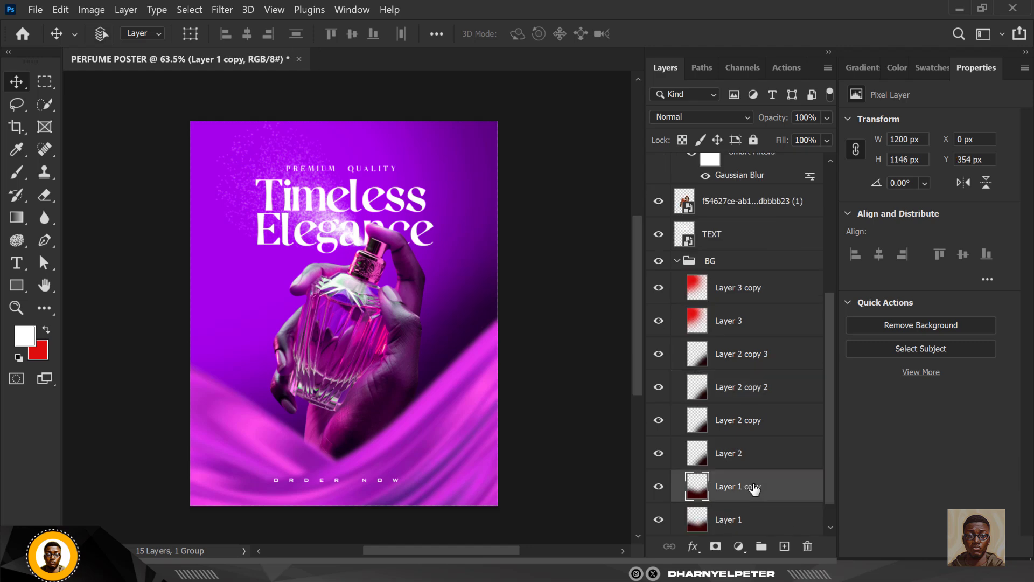
key("ctrl+j")
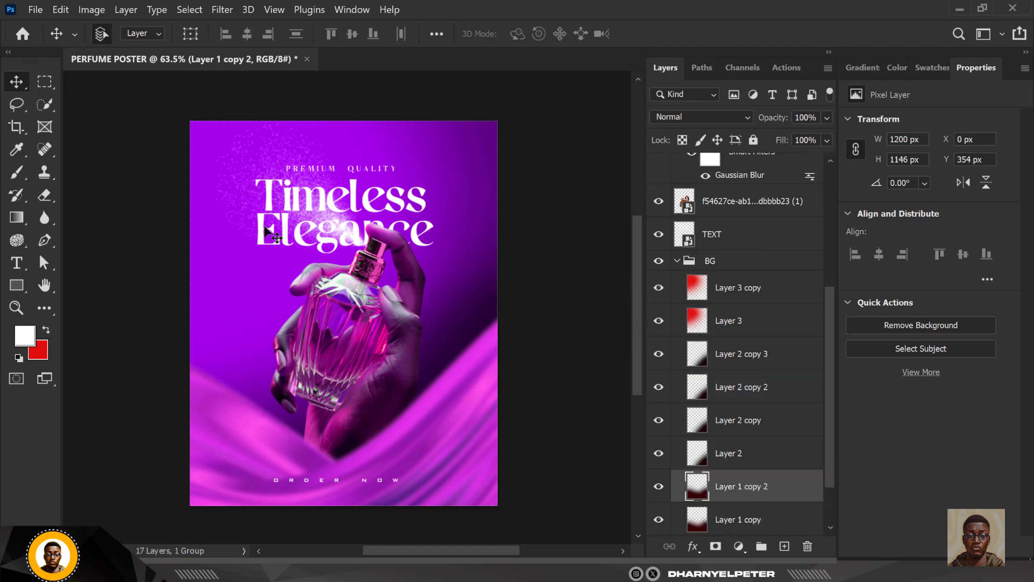
- Stamp all visible layers into a new layer above the ORDER NOW text and convert it to a smart object
scroll(347, 240, "up", 1)
scroll(761, 260, "up", 6)
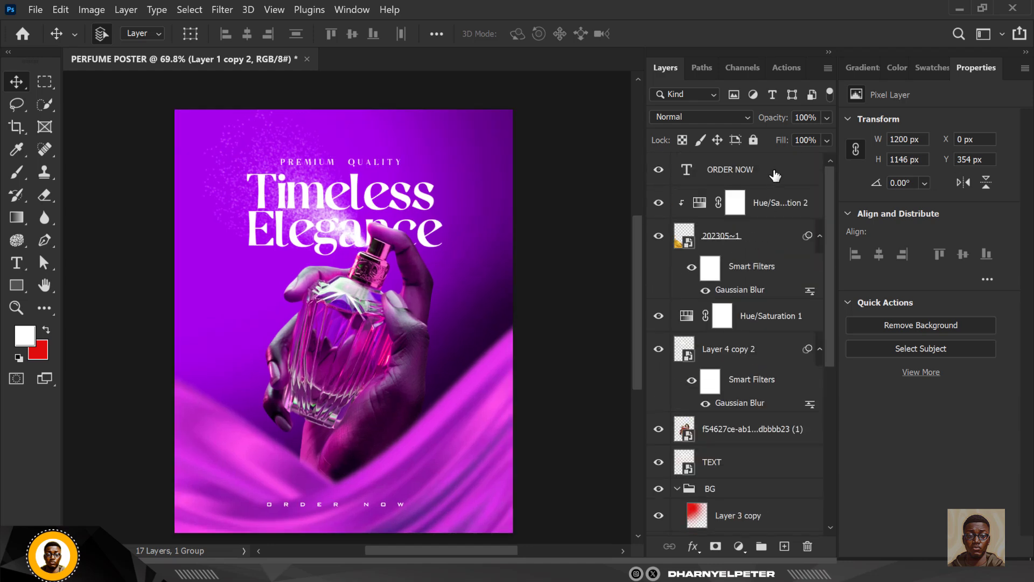
left_click(775, 176)
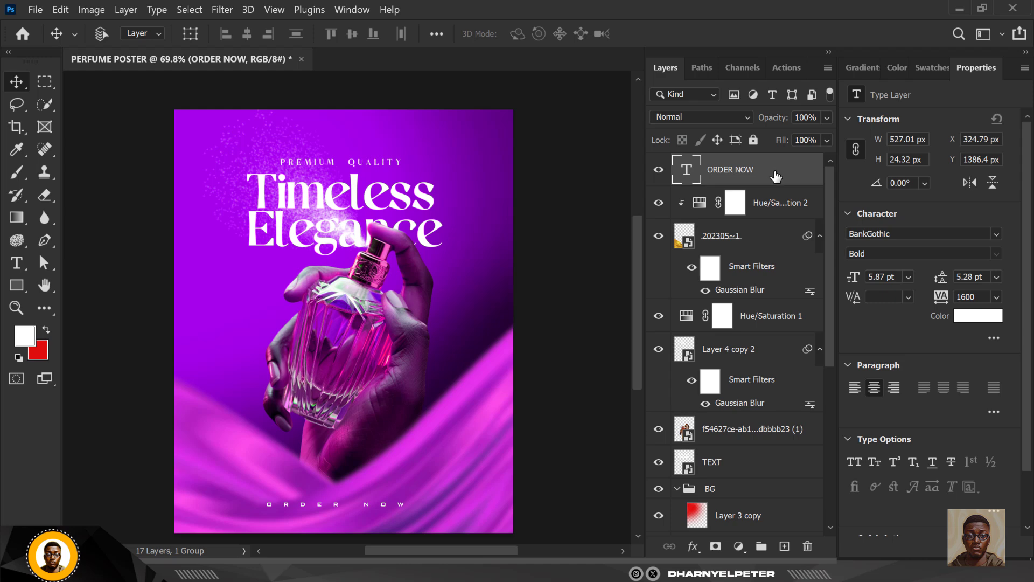
key("ctrl+shift+alt+e")
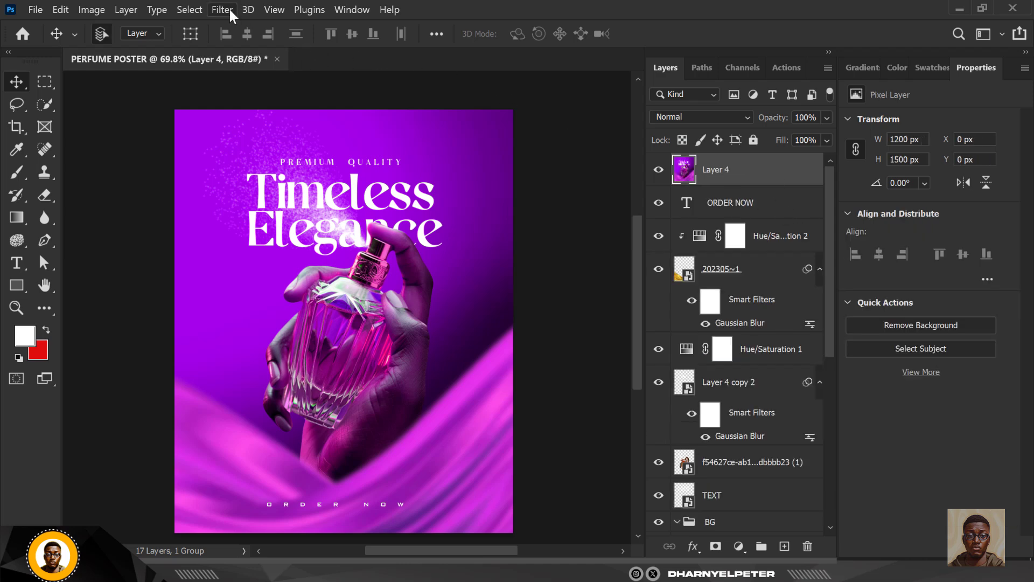
right_click(781, 173)
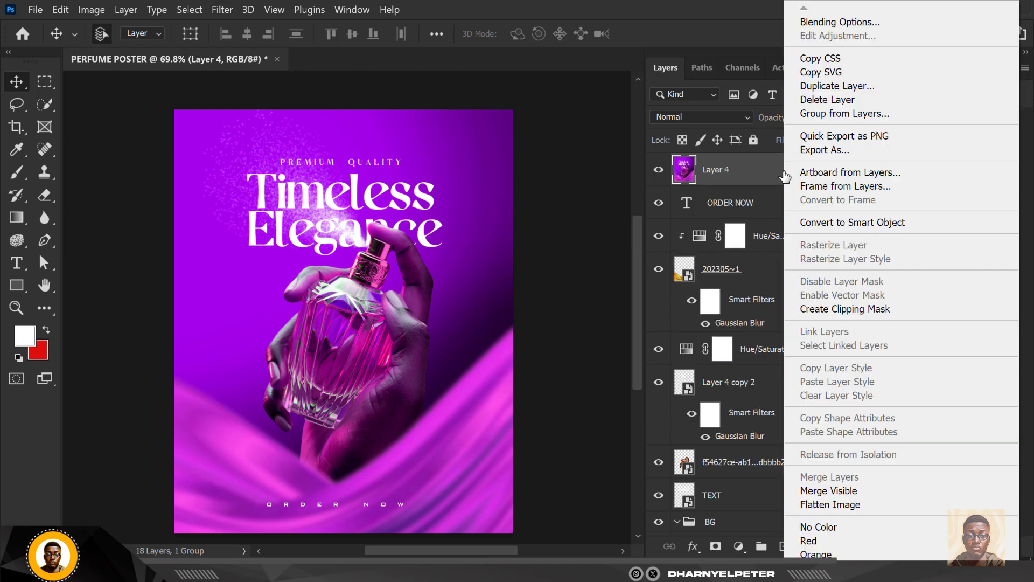
left_click(872, 221)
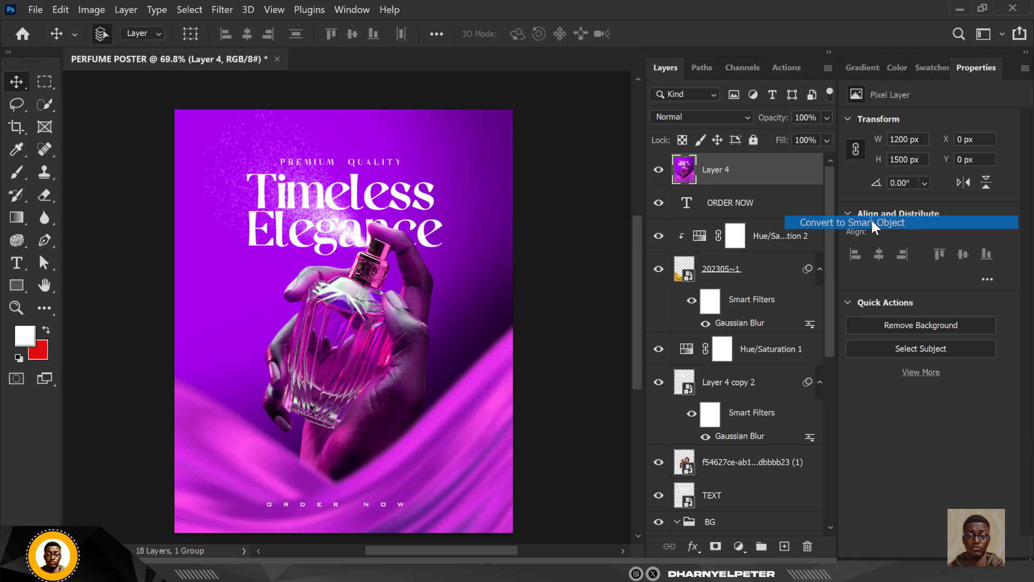
- Apply the Camera Raw Filter to the merged poster layer with Texture +36 and Clarity +7
left_click(223, 9)
left_click(295, 114)
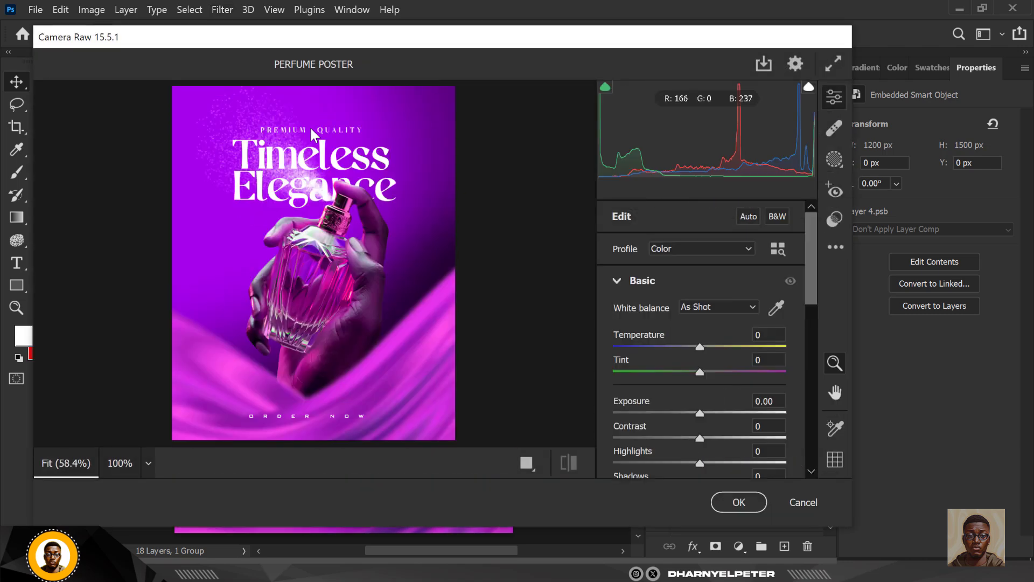
scroll(681, 409, "down", 2)
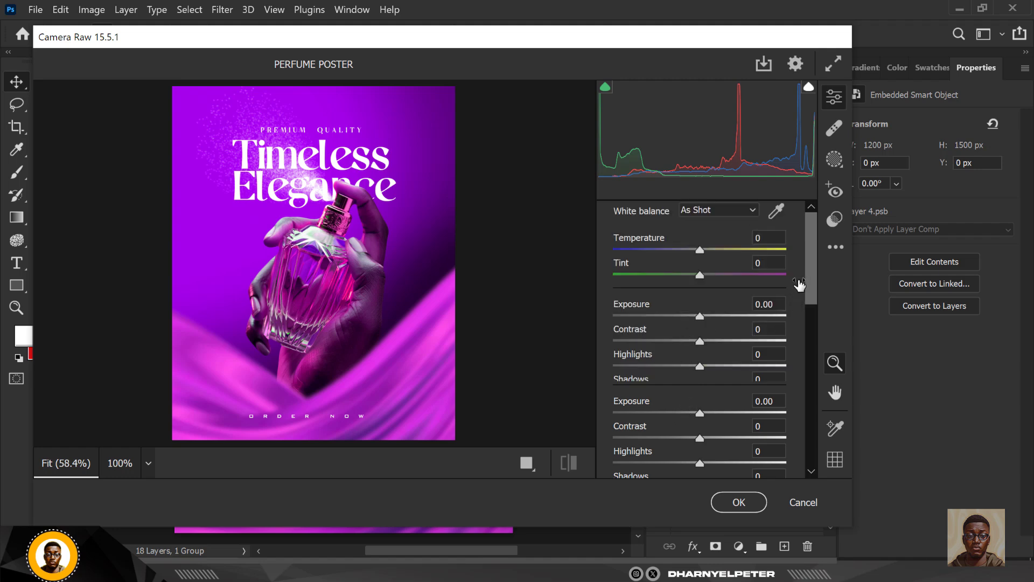
scroll(769, 318, "down", 2)
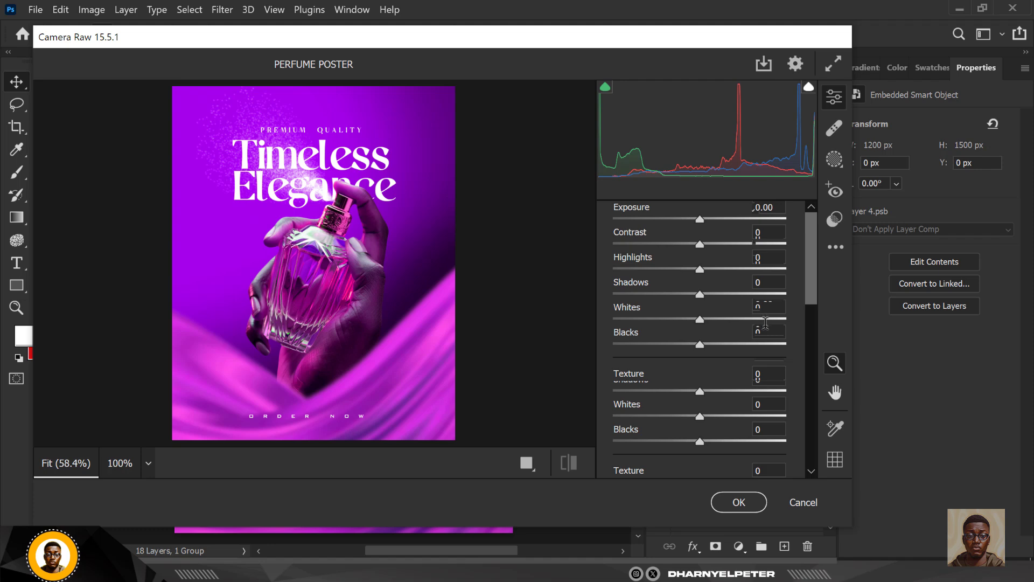
scroll(765, 322, "down", 3)
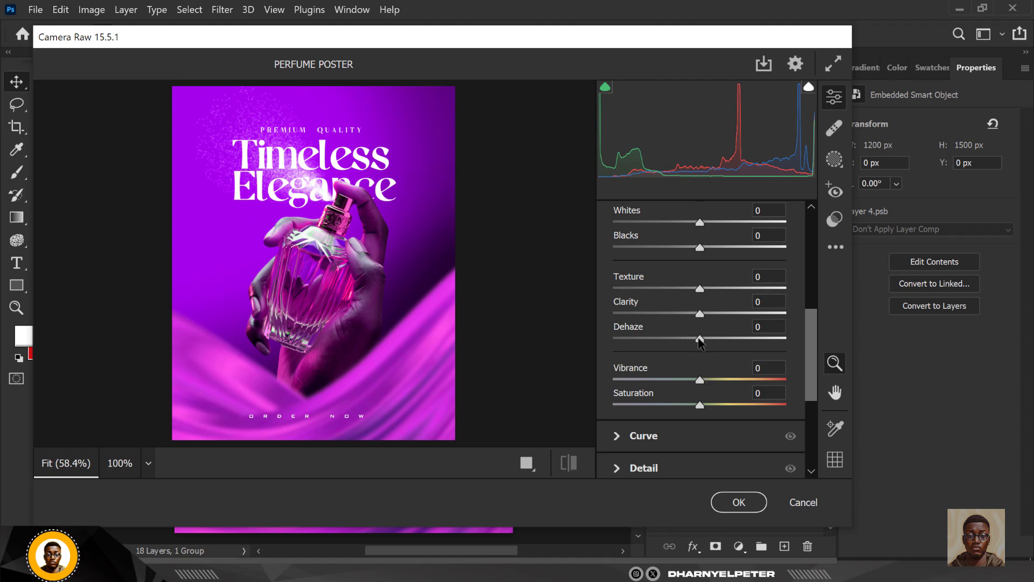
left_click(731, 288)
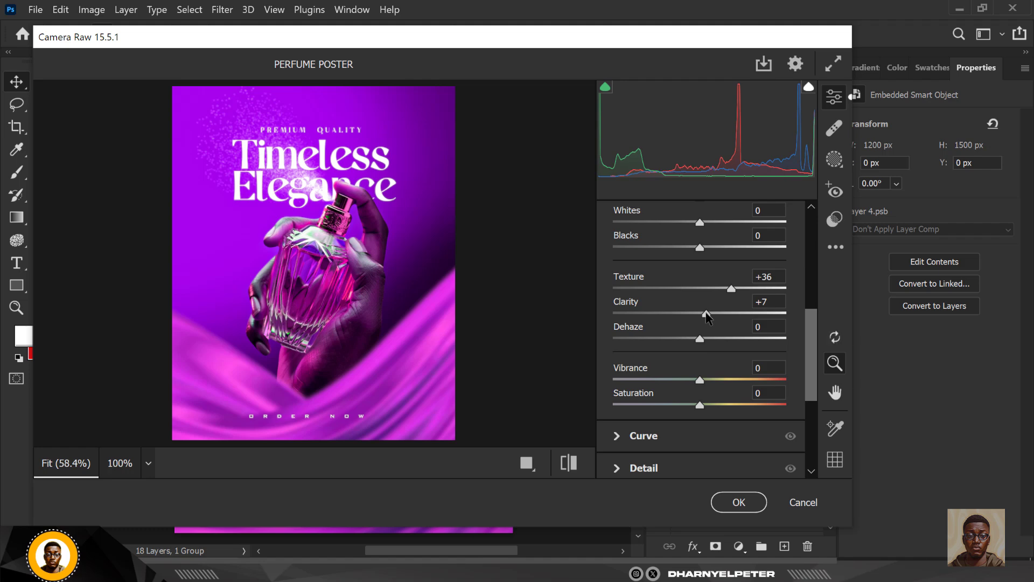
left_click(737, 502)
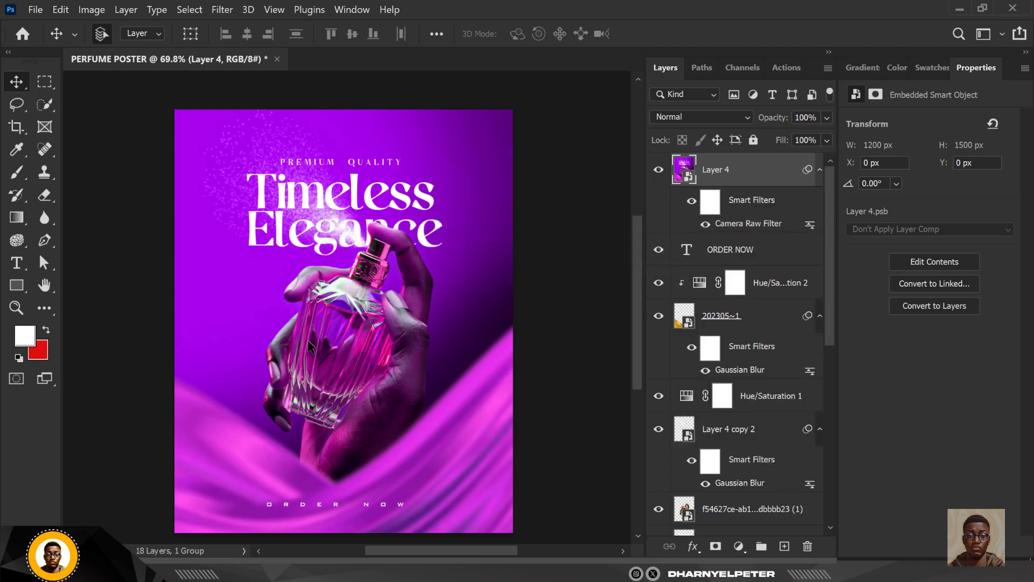
scroll(627, 498, "down", 1)
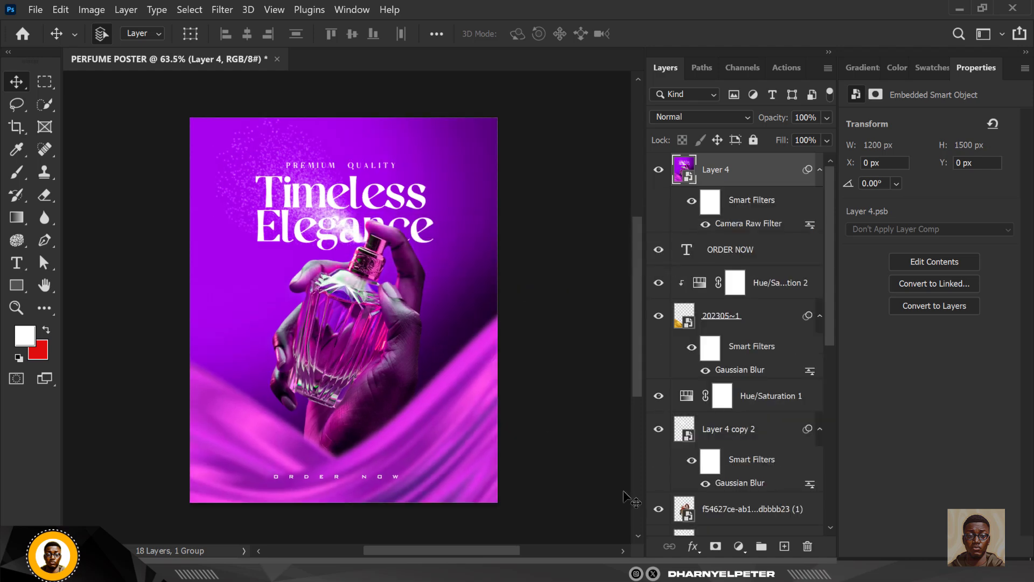